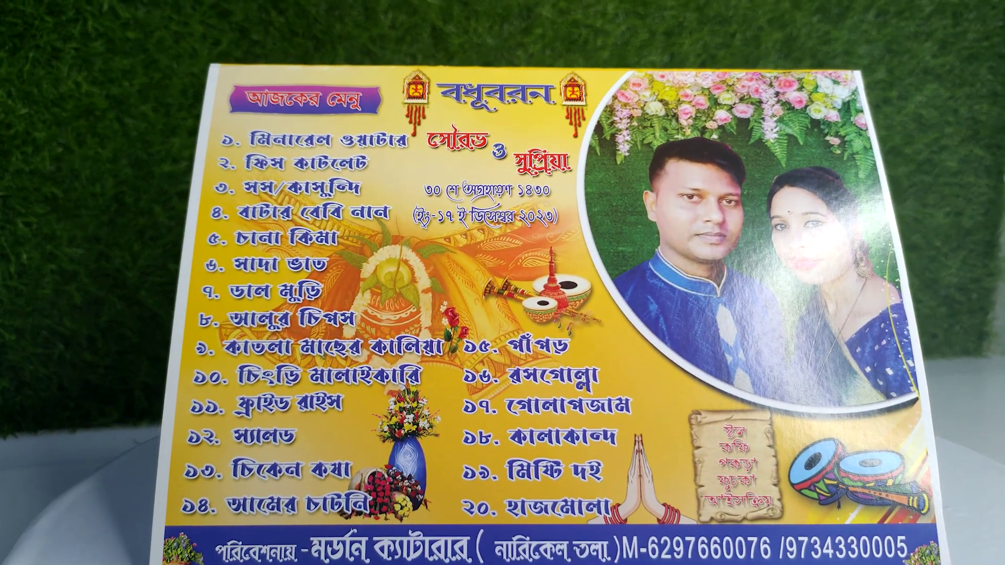
- Start a new blank document from the File menu
click(9, 17)
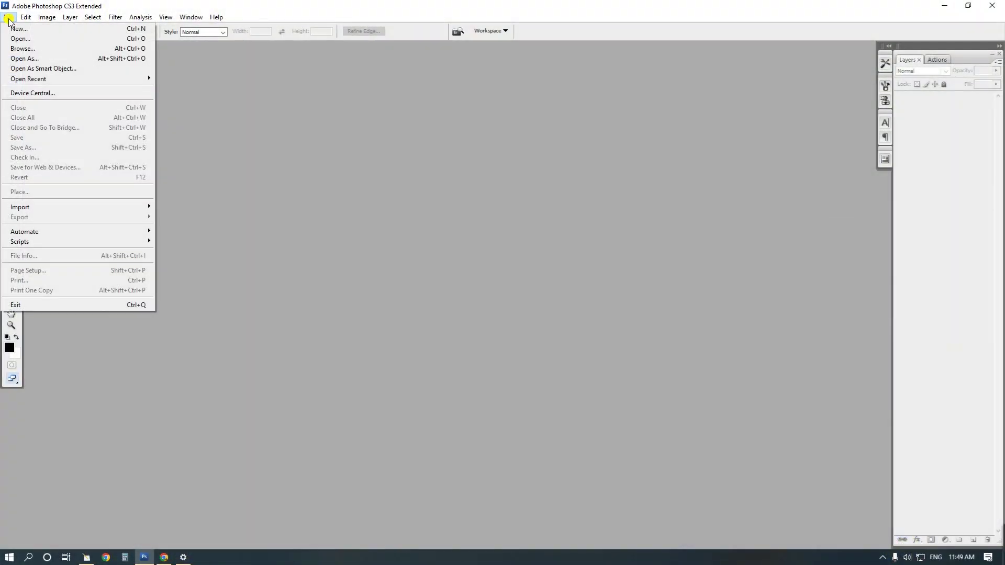
click(19, 28)
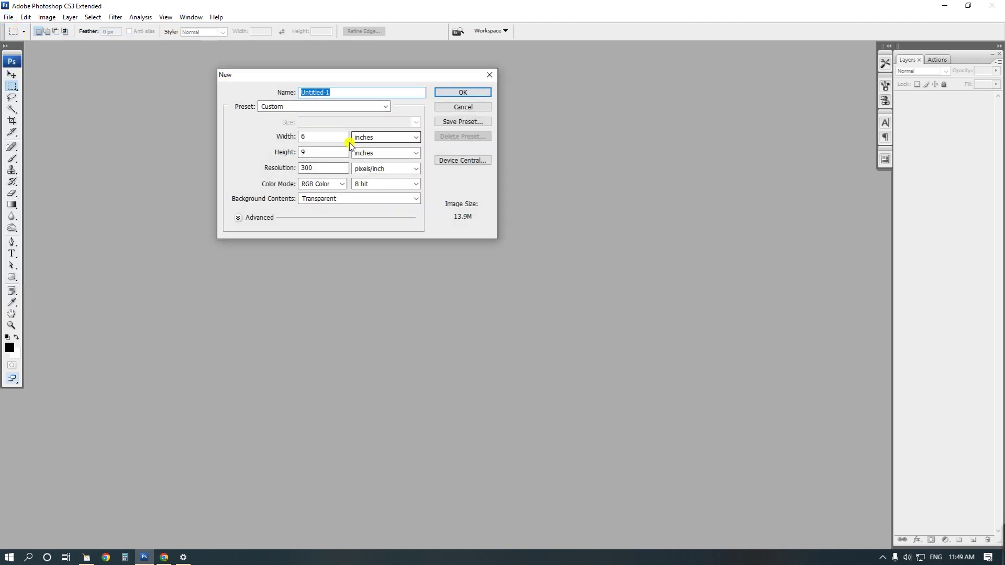
- Create an 8 × 6 inch, 300 pixels/inch document with a white background
double_click(313, 137)
text(8)
key(Tab)
key(Tab)
text(6)
key(Tab)
key(Tab)
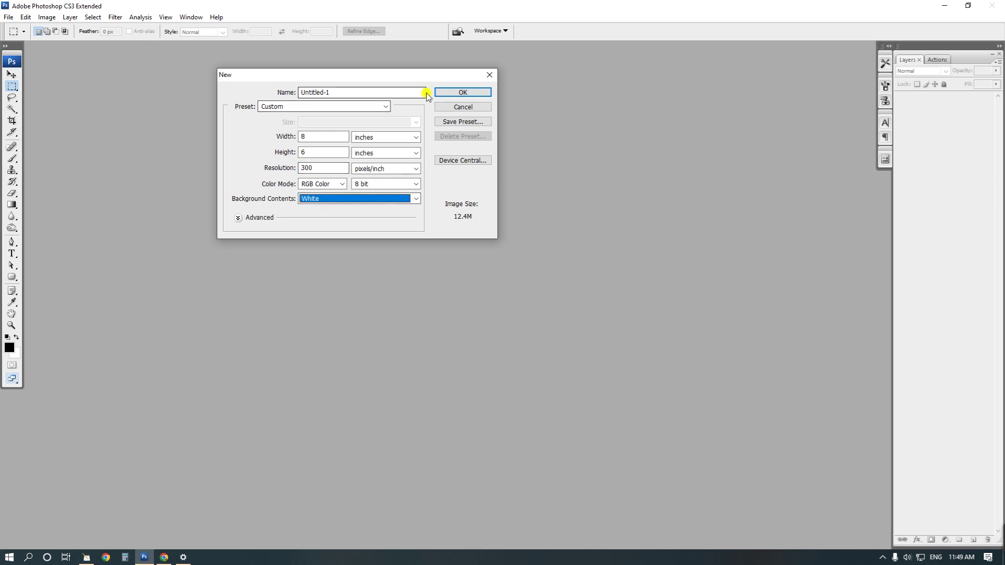
click(462, 94)
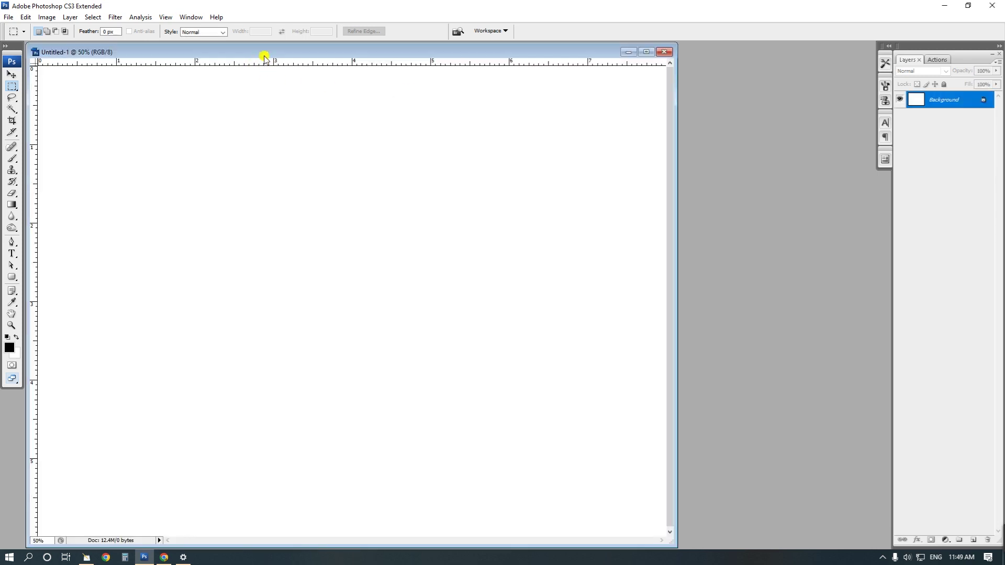
drag(262, 54, 448, 67)
scroll(471, 209, down, 4)
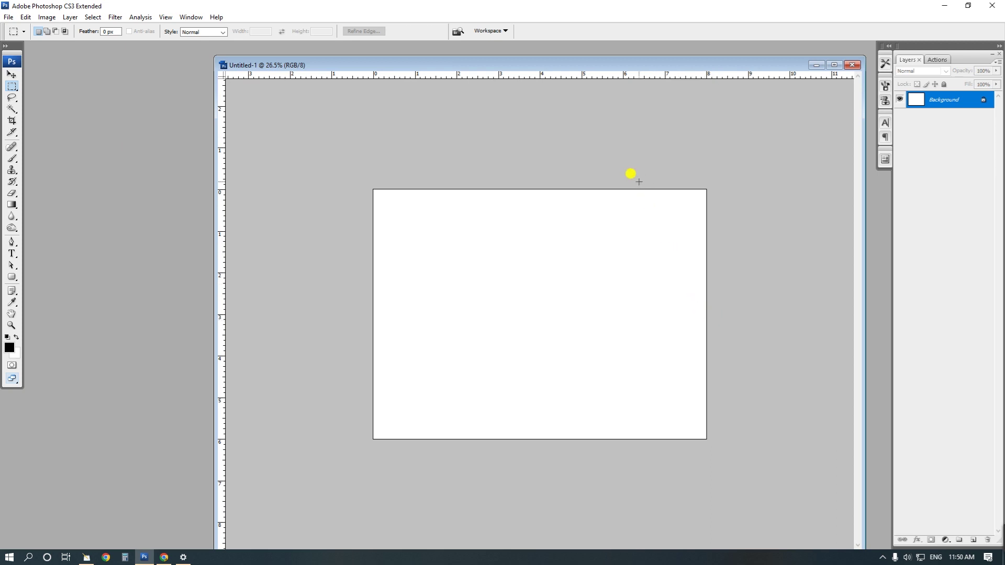
drag(541, 63, 474, 60)
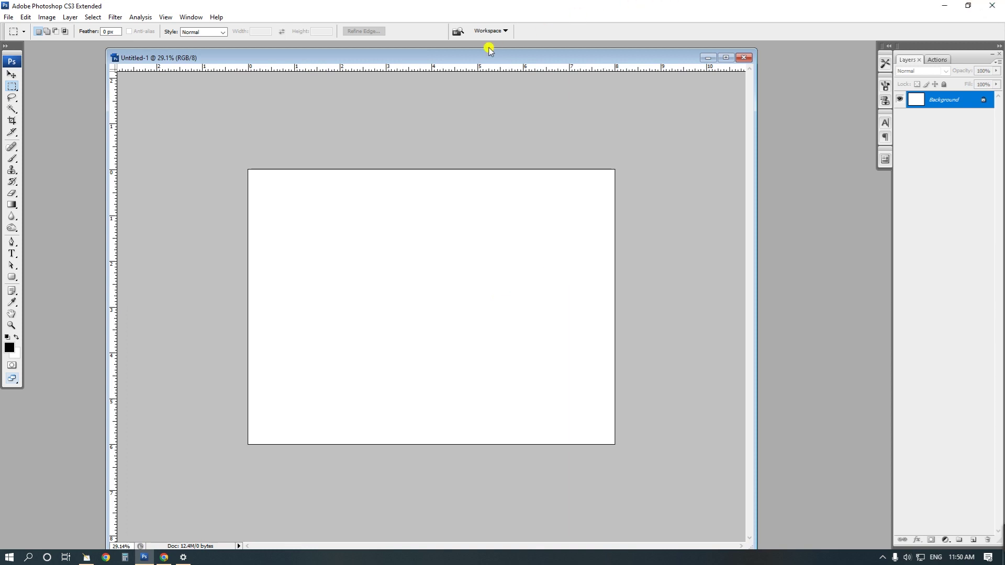
click(944, 6)
- Open Untitled-1.psd from the 'table menu card' folder by dragging it into Photoshop
double_click(590, 85)
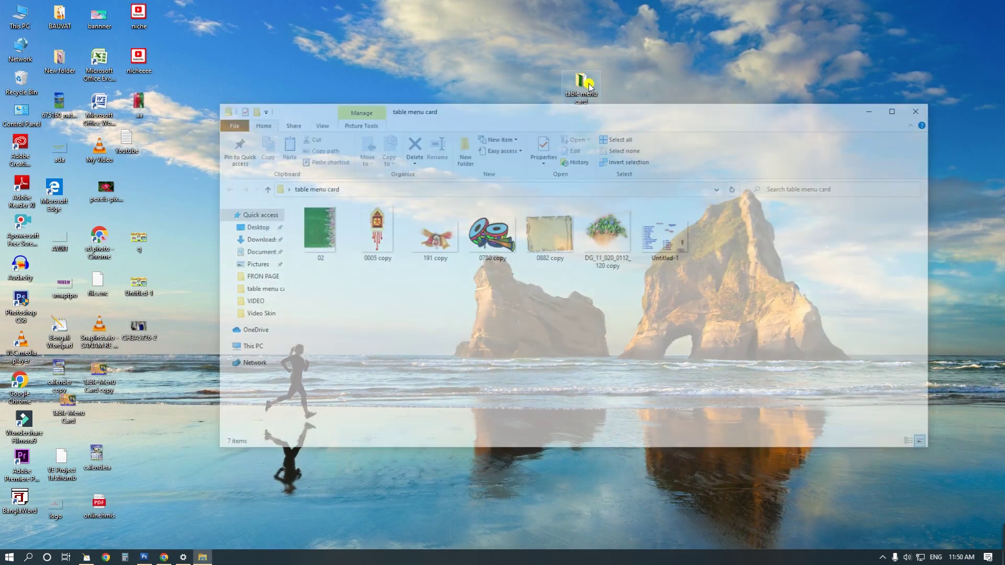
drag(668, 233, 376, 219)
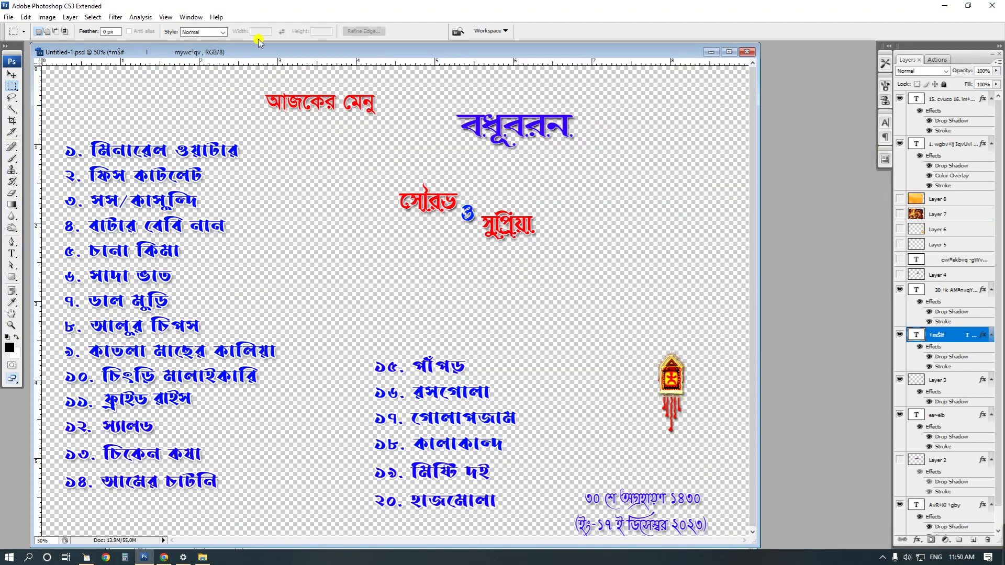
drag(266, 59, 747, 176)
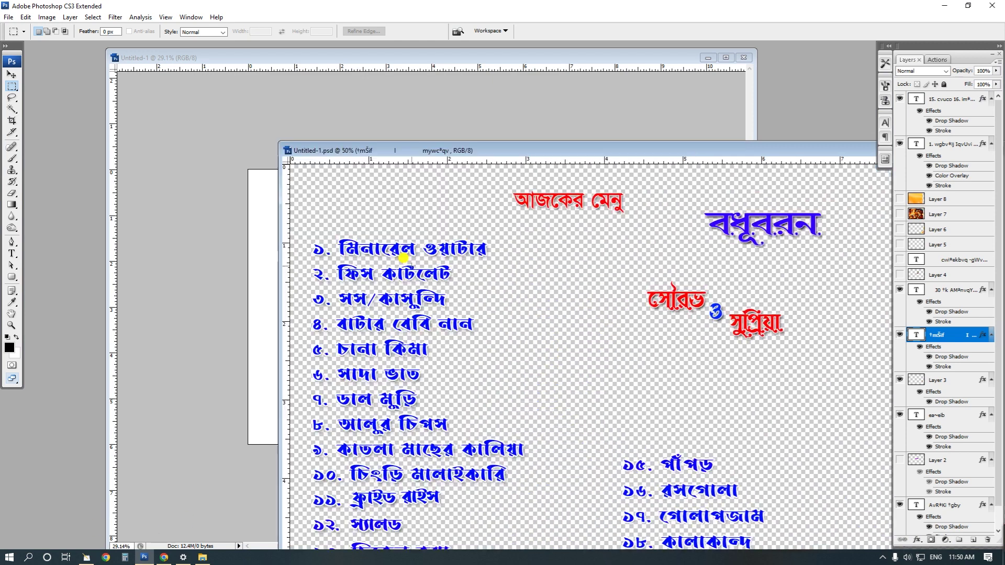
click(87, 557)
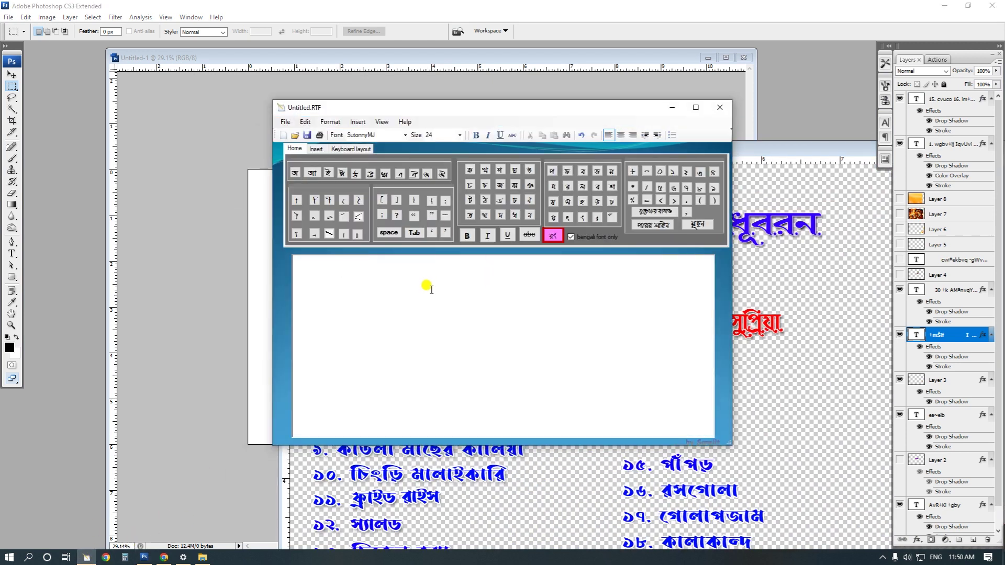
click(469, 170)
click(484, 169)
click(500, 169)
click(514, 169)
click(530, 170)
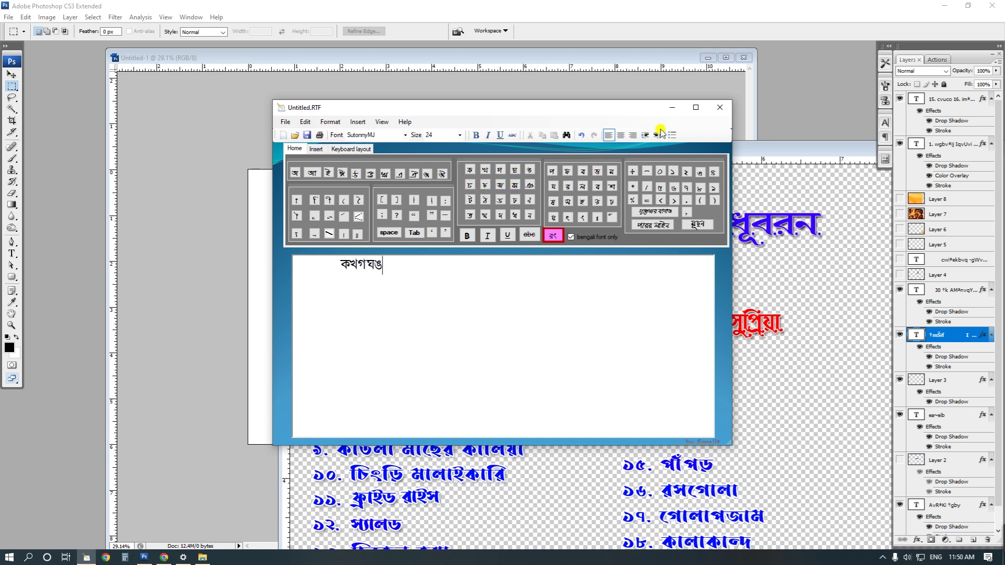
click(719, 107)
click(507, 313)
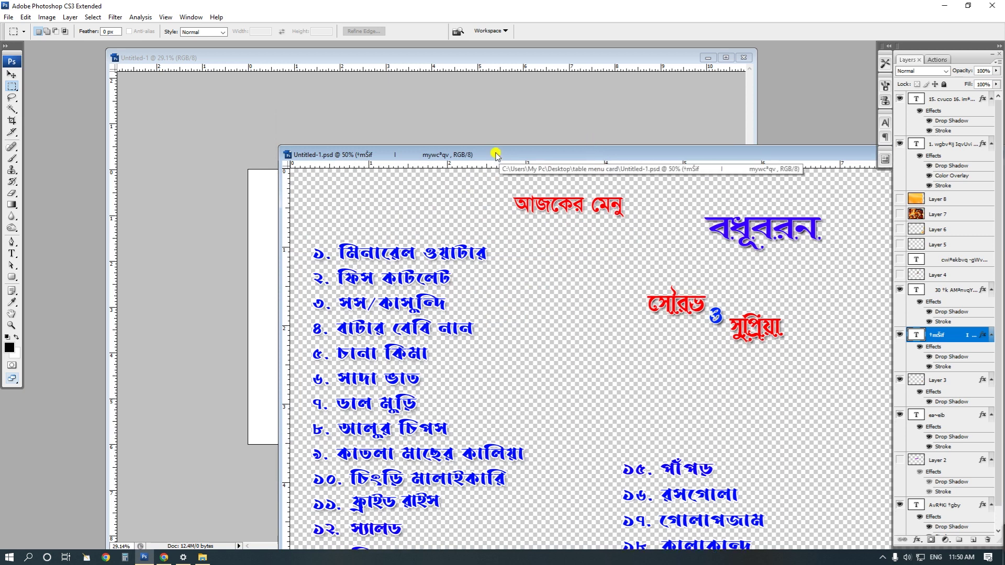
drag(497, 150, 789, 99)
- With the Move tool, copy the numbered menu items 1–14 list onto the new page
click(11, 75)
click(939, 229)
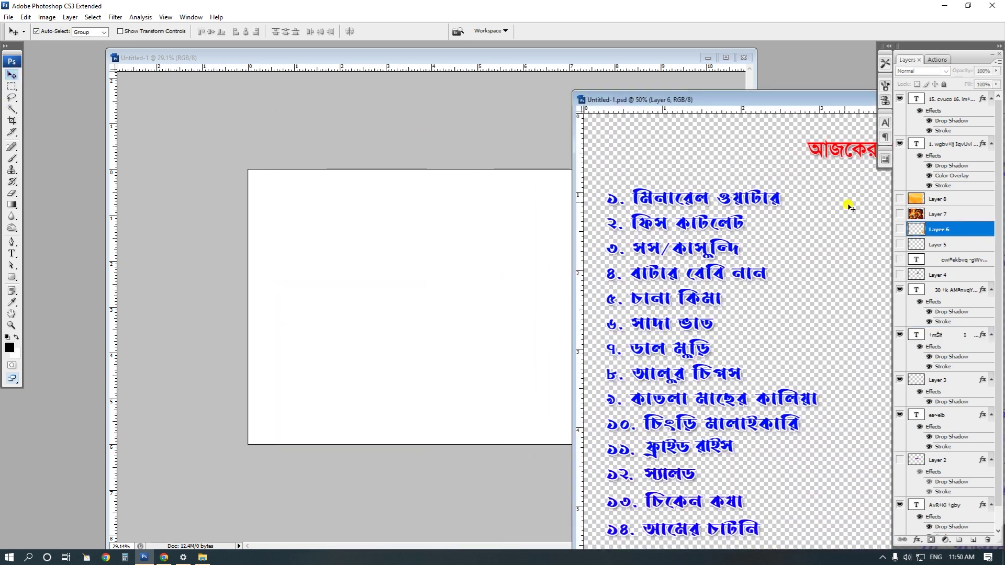
drag(808, 100, 806, 276)
drag(729, 378, 330, 226)
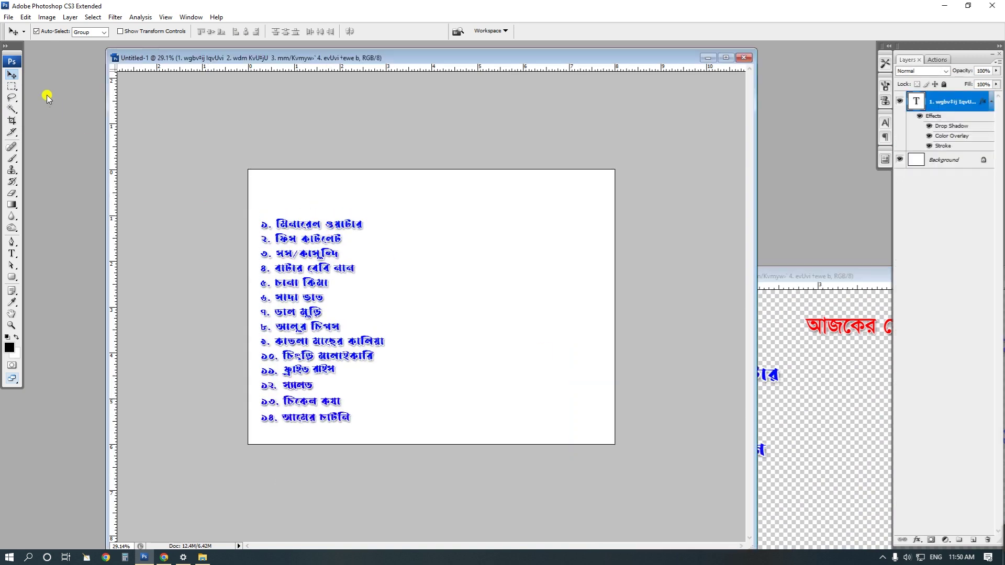
- Copy the red 'আজকের মেনু' heading onto the new page
drag(807, 277, 814, 105)
drag(649, 60, 488, 68)
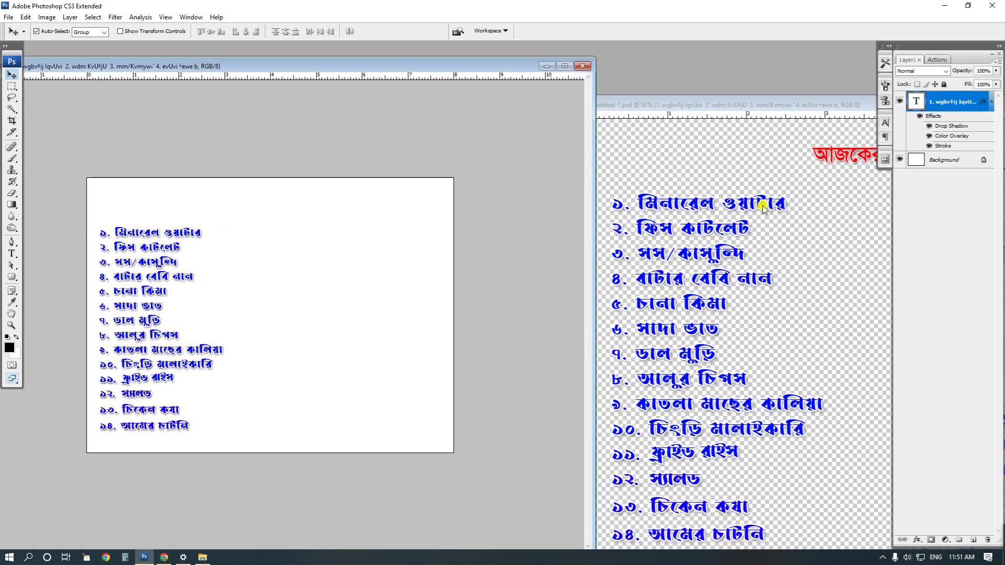
drag(702, 105, 637, 62)
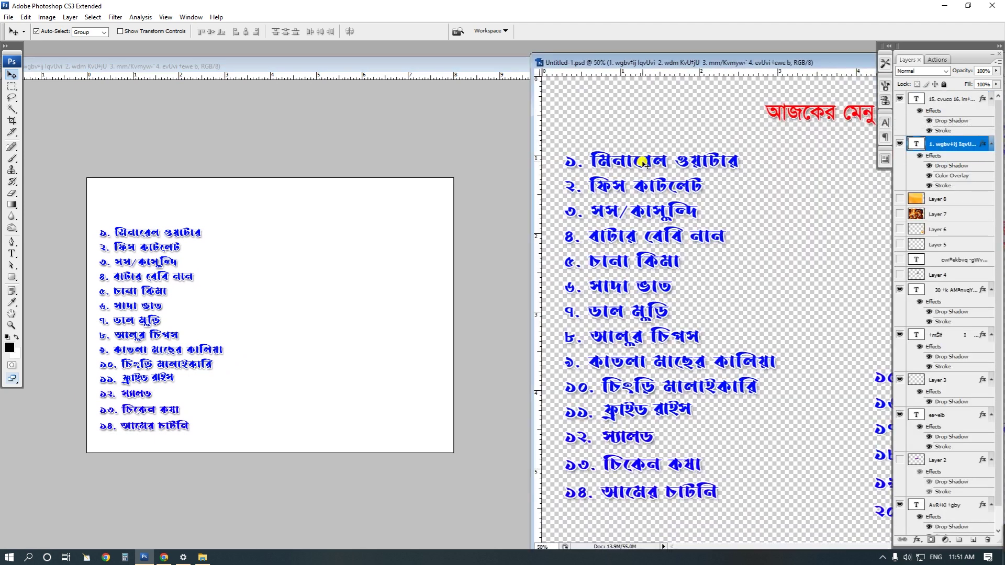
drag(697, 65, 622, 67)
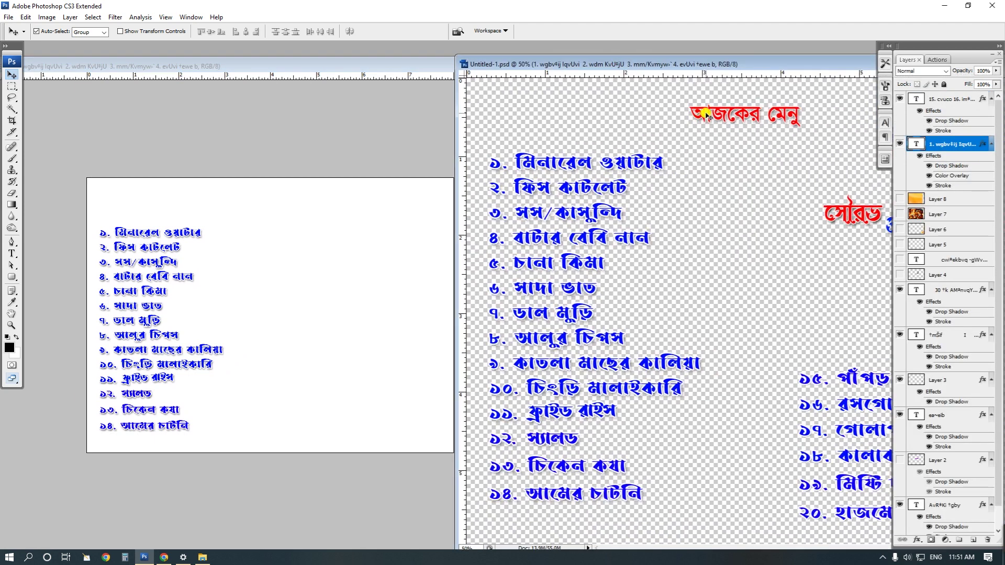
click(724, 112)
drag(723, 117, 135, 199)
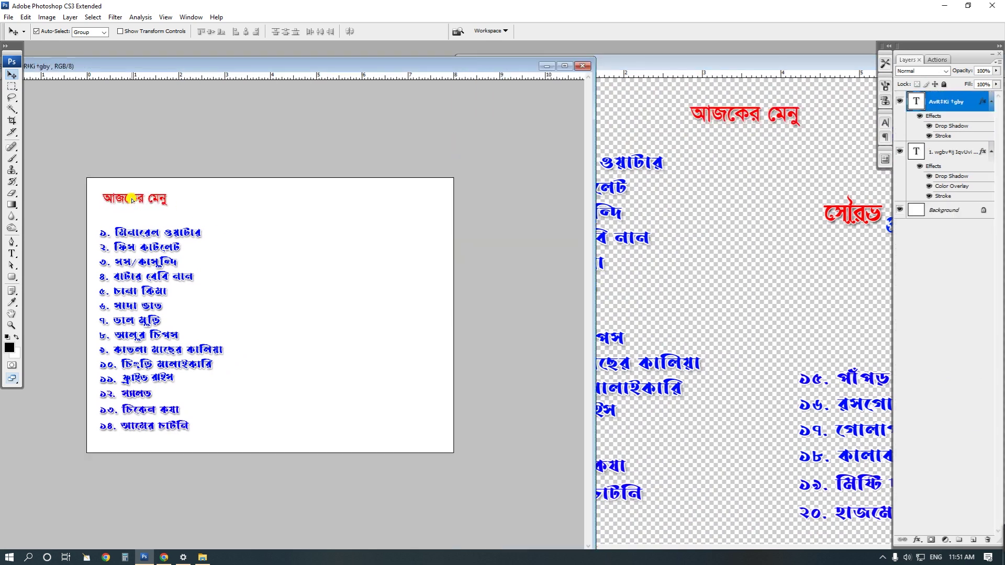
- Copy the 'বধূবরন' title and the couple's names onto the new page, names beneath the title
click(802, 55)
drag(802, 55, 629, 276)
drag(754, 366, 255, 206)
drag(721, 286, 693, 67)
drag(729, 238, 297, 243)
- Copy the lantern beside the title and Alt-drag a duplicate to the title's other side
click(792, 213)
drag(728, 68, 595, 81)
drag(656, 78, 747, 128)
drag(856, 451, 215, 198)
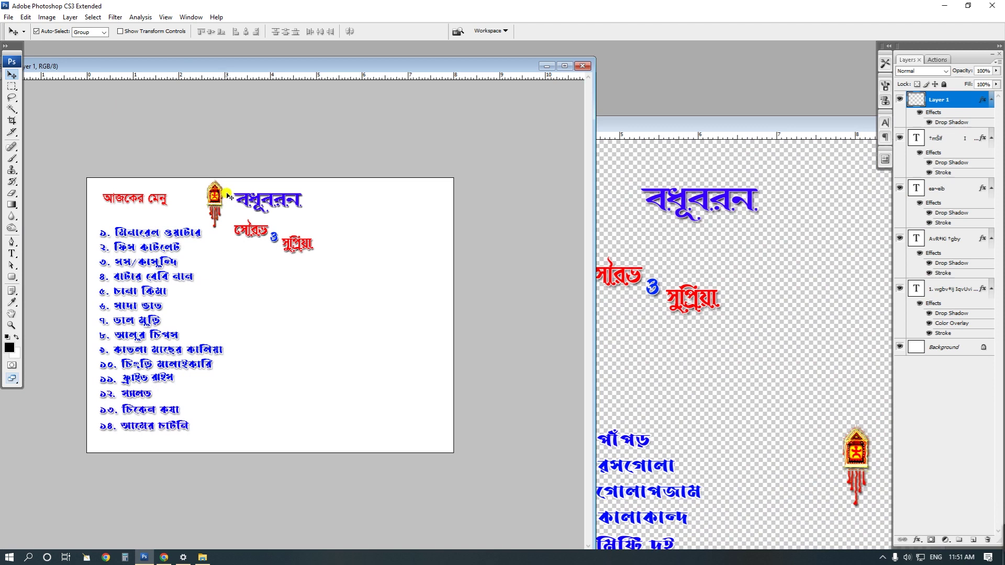
key(alt)
drag(219, 195, 276, 204)
click(216, 195)
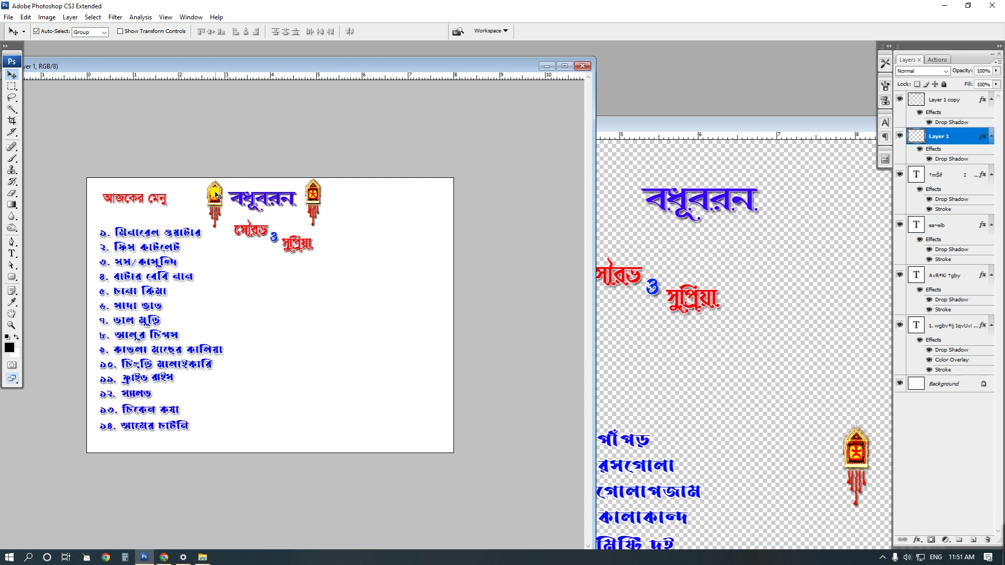
click(154, 199)
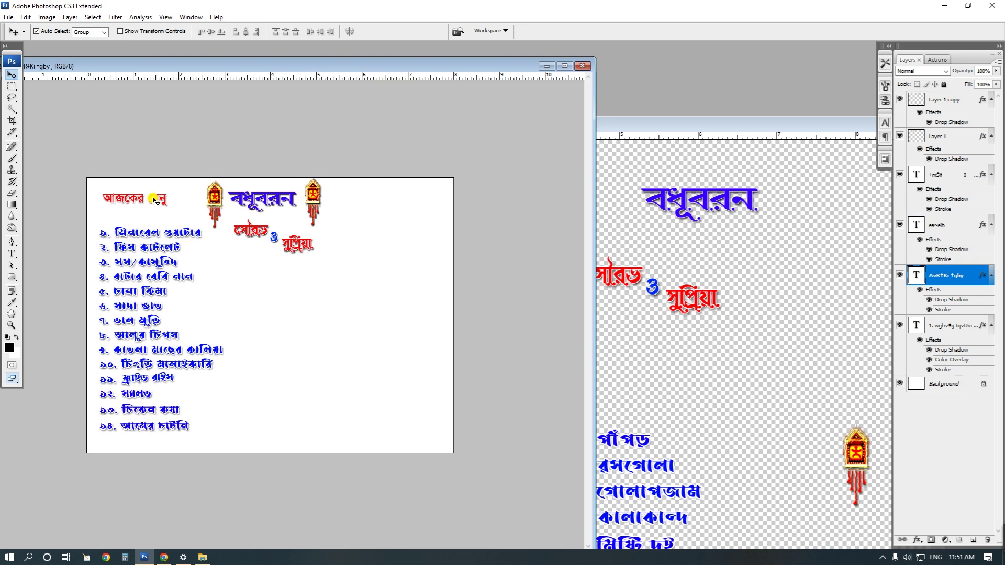
drag(11, 86, 45, 95)
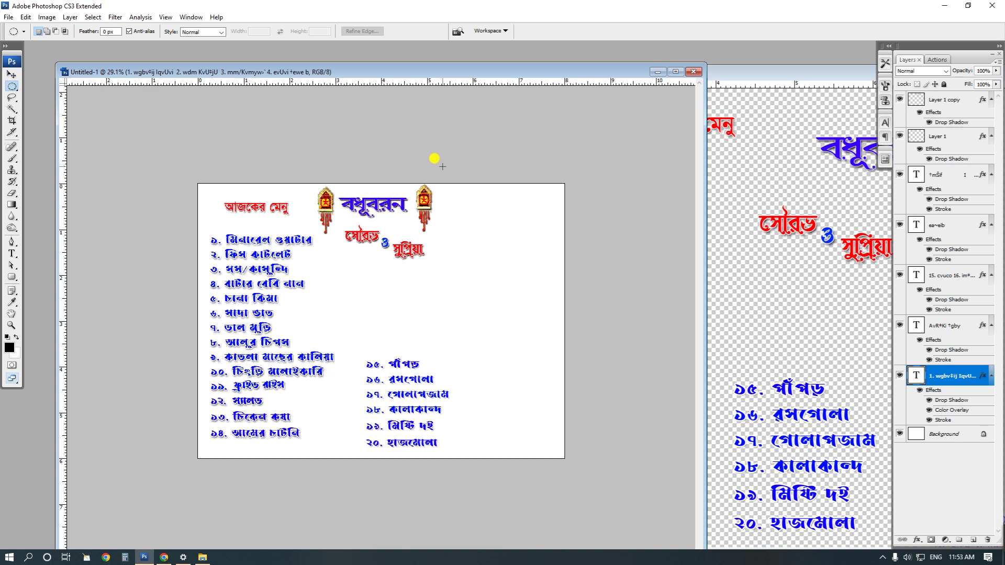
- Draw a large circle at the top right on new Layer 2 and fill it with cyan
drag(443, 165, 620, 338)
key(ctrl+shift+n)
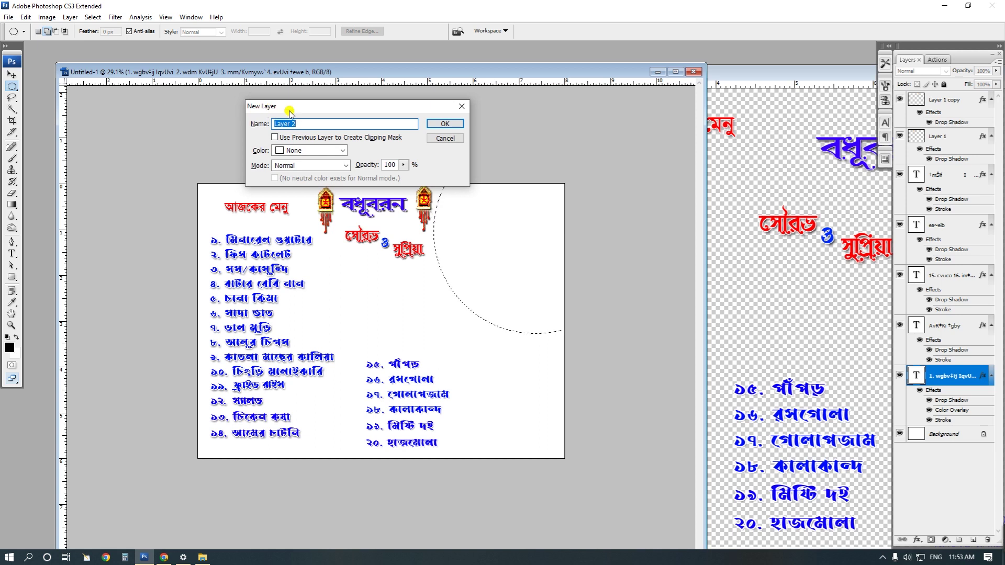
click(444, 123)
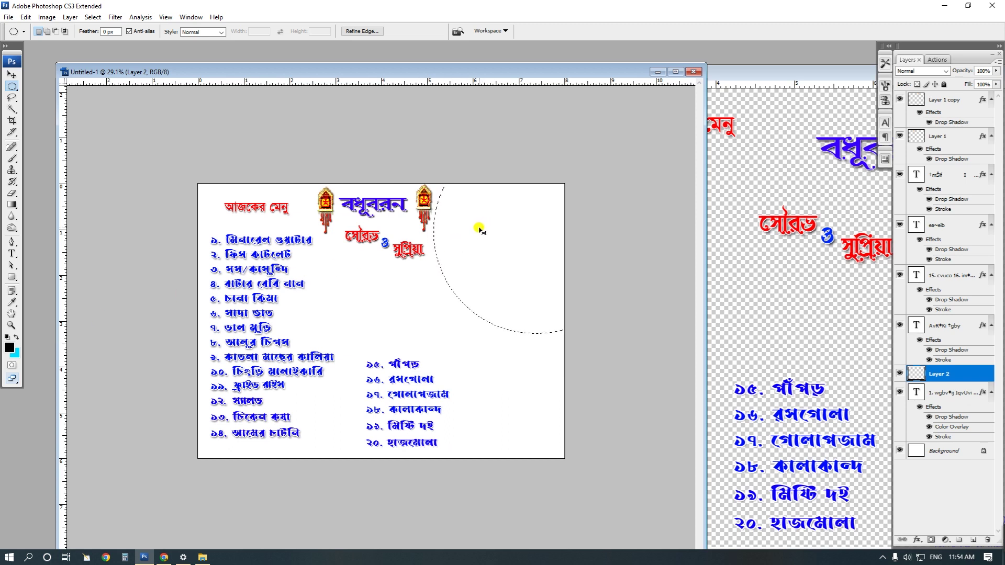
key(ctrl+BackSpace)
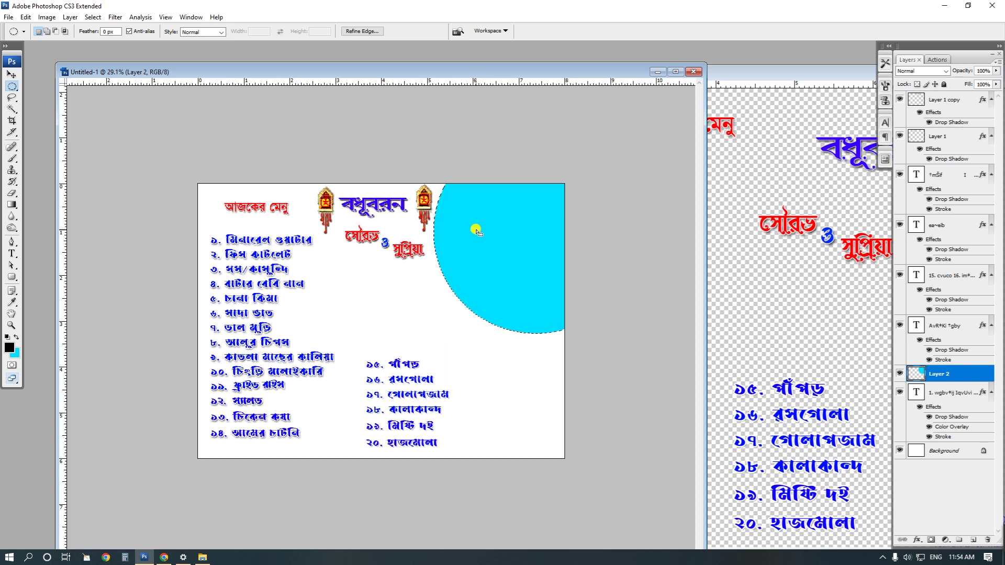
key(ctrl+d)
- Reposition the cyan circle and shift the couple's names lower on the page
click(11, 75)
drag(542, 259, 511, 310)
drag(365, 237, 365, 256)
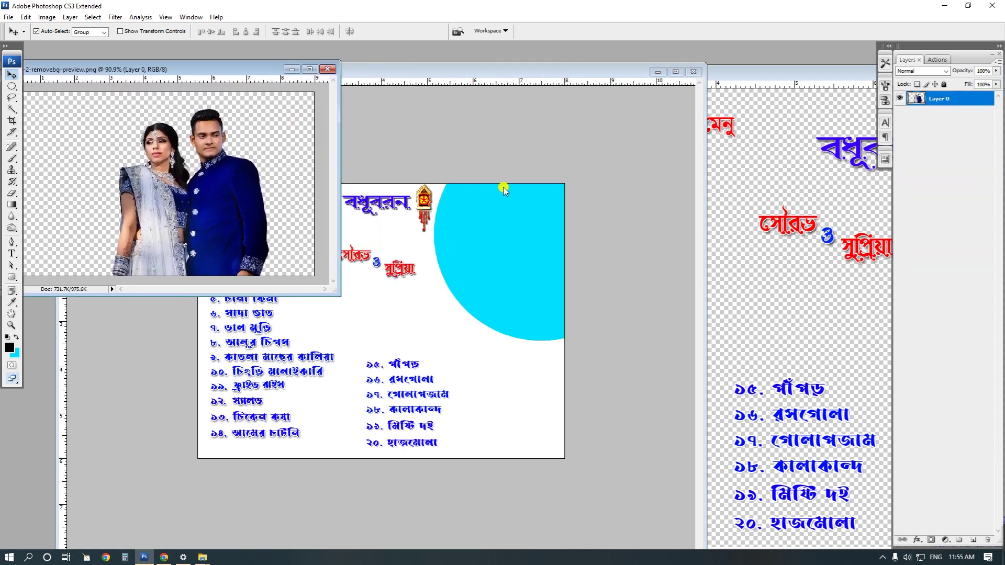
- Copy the cut-out couple photo into the menu card above the cyan circle's layer
click(600, 165)
click(540, 220)
drag(504, 64, 597, 126)
drag(480, 128, 580, 198)
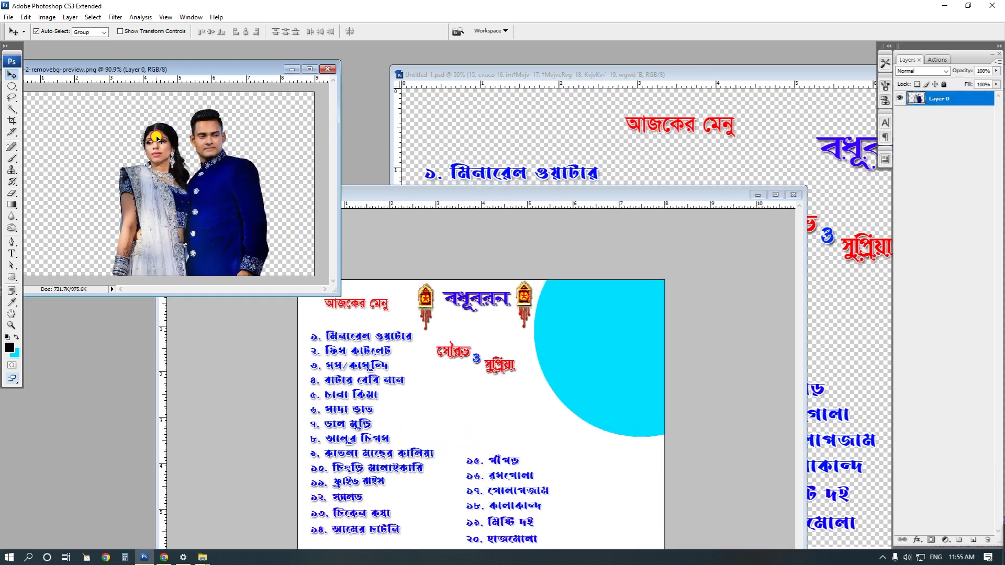
click(593, 355)
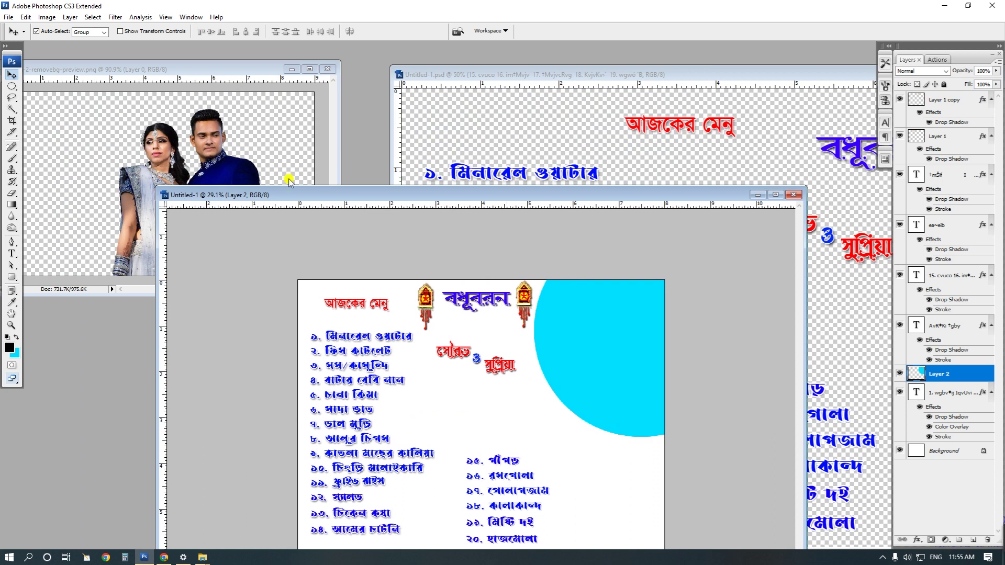
click(266, 144)
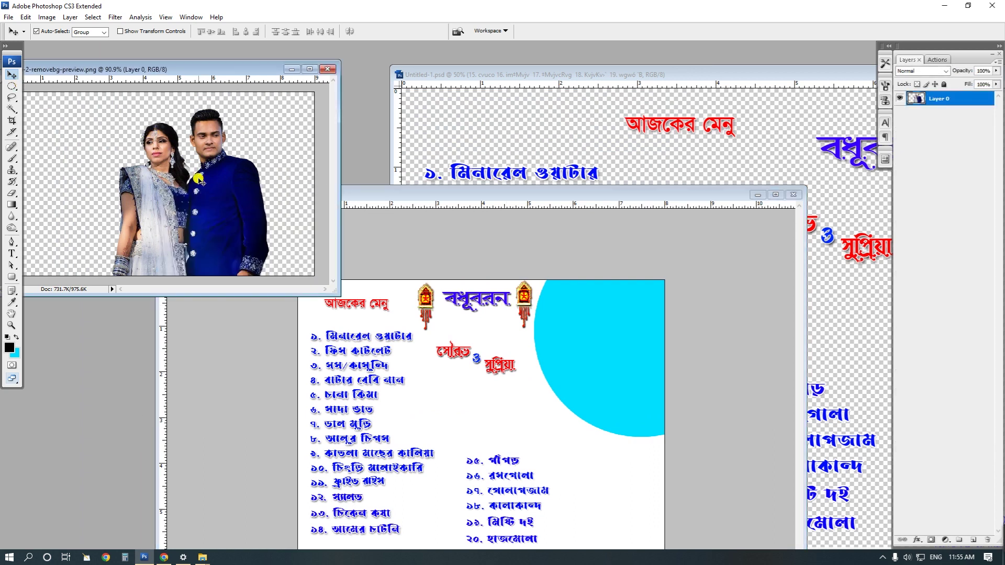
click(639, 309)
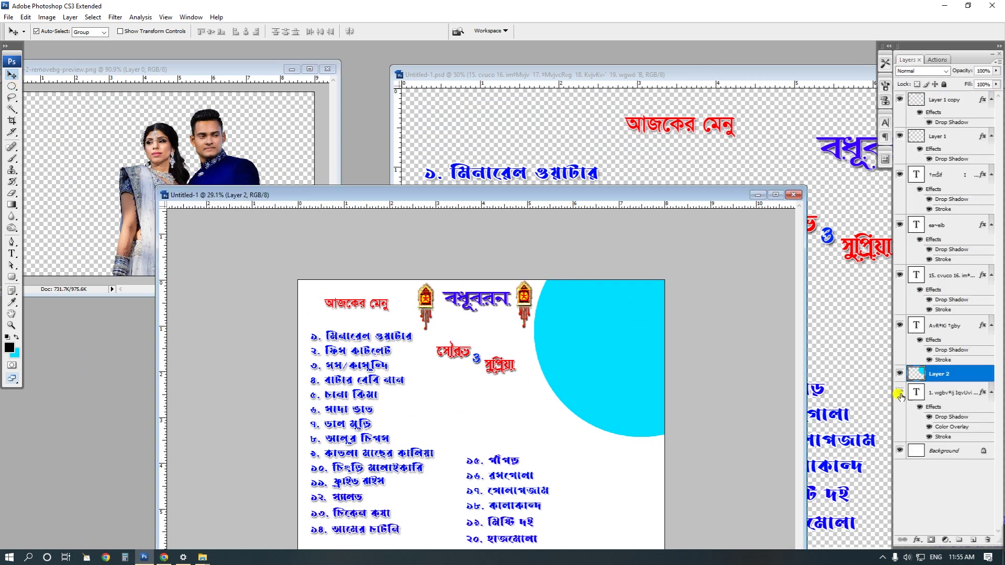
click(899, 372)
click(900, 372)
drag(214, 155, 587, 403)
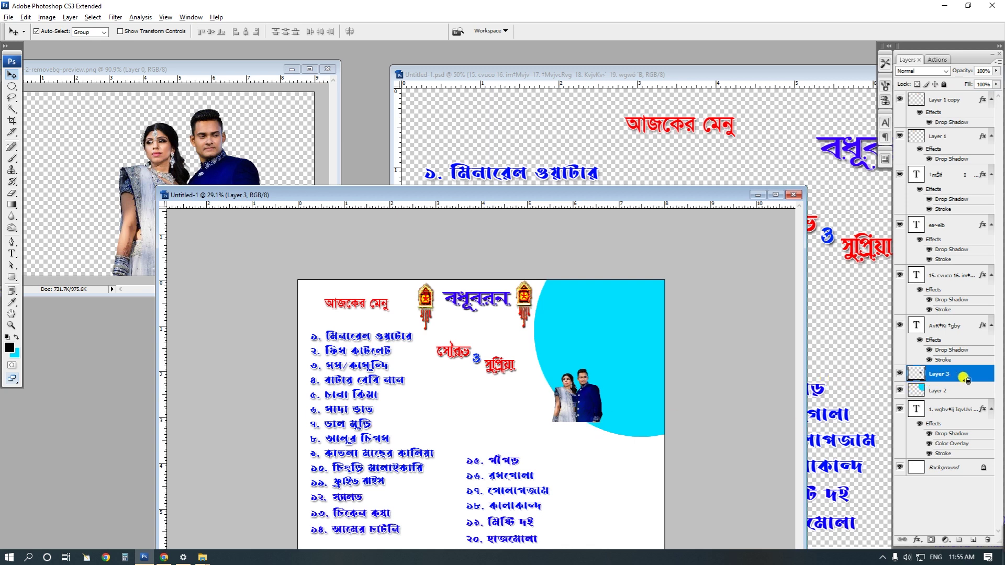
- Clip the couple photo to the cyan circle and enlarge it to about 181% to fill it
key(alt)
key(alt)
alt+click(977, 382)
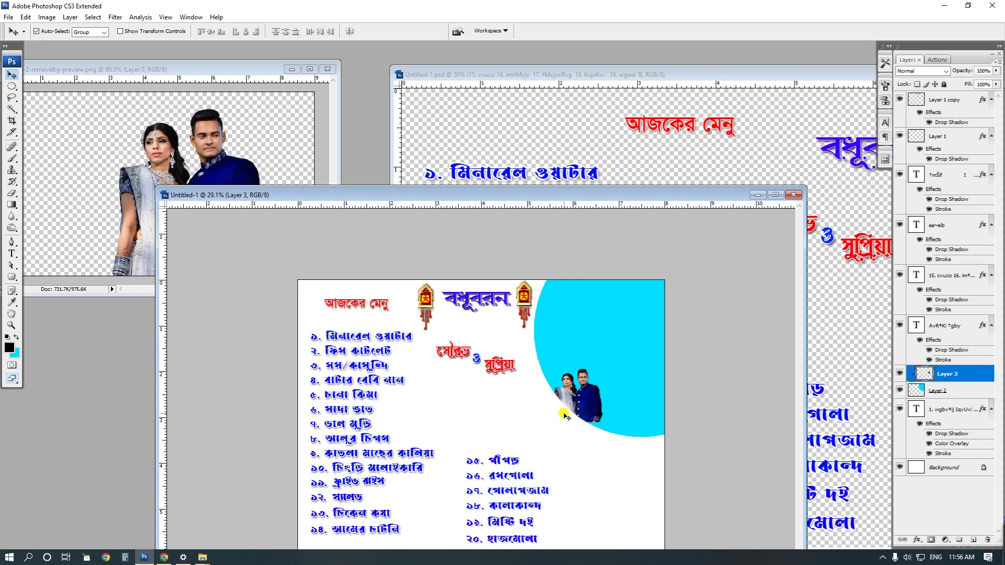
key(ctrl+t)
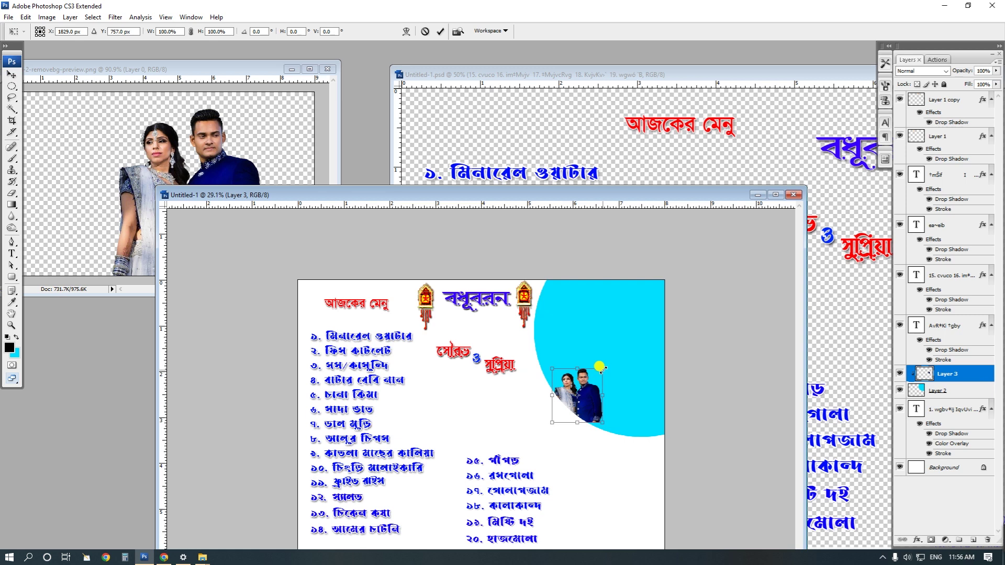
drag(593, 371, 617, 351)
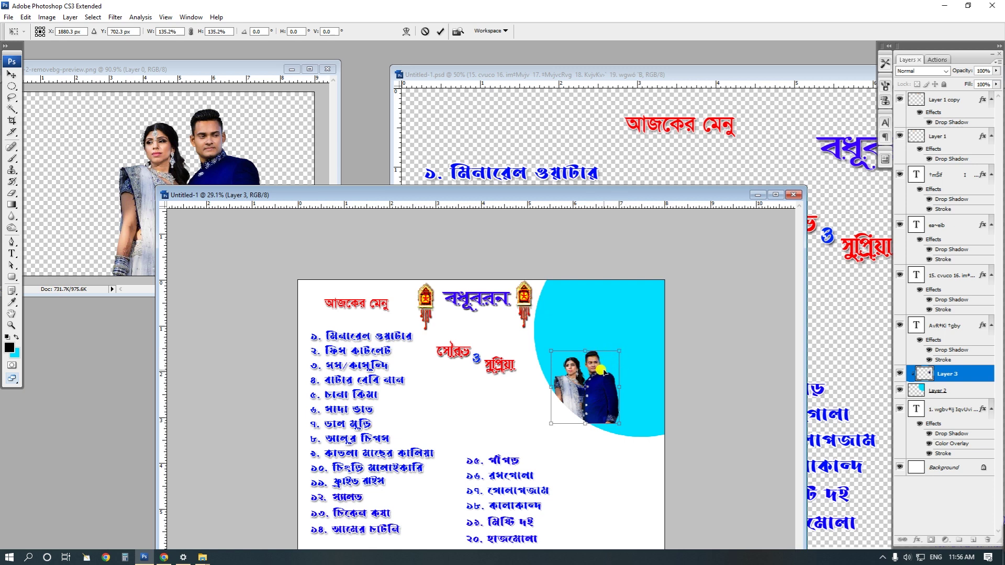
drag(618, 349, 643, 326)
key(Return)
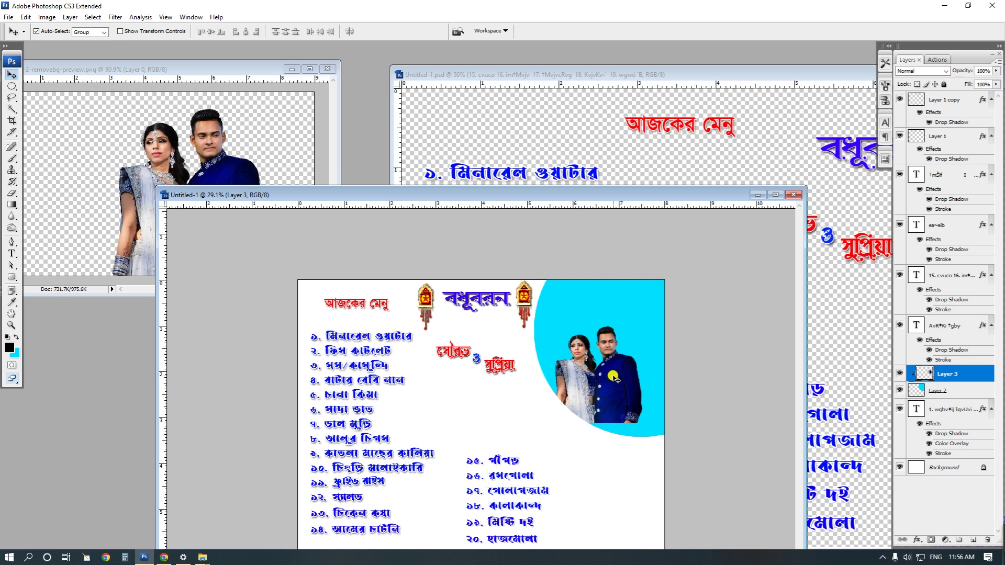
key(ctrl+t)
drag(643, 325, 653, 294)
drag(625, 385, 629, 386)
key(Return)
- Select the 'আজকের মেনু' title and move the Untitled-1.psd window aside
scroll(635, 328, up, 3)
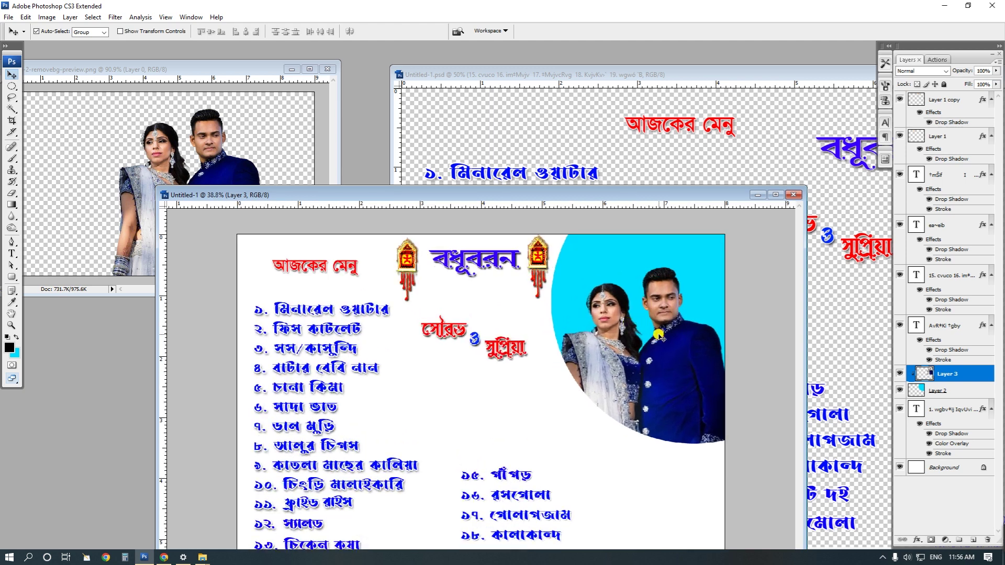
scroll(468, 366, down, 2)
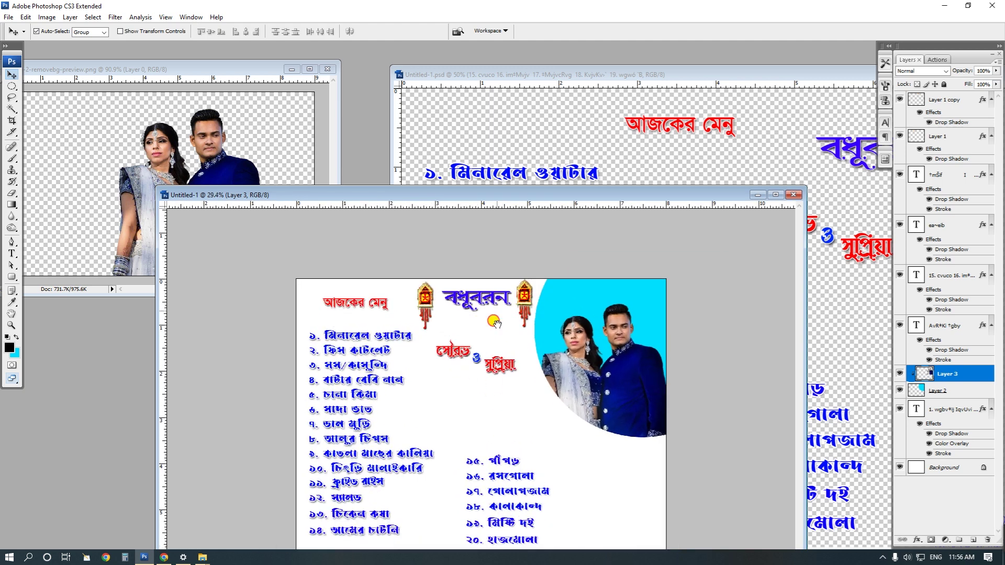
scroll(493, 386, down, 1)
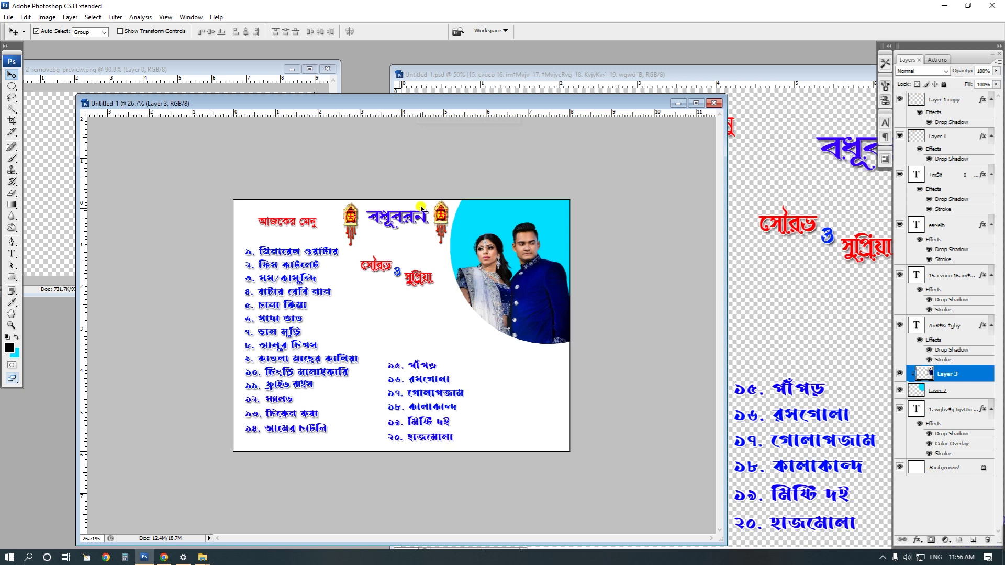
click(310, 229)
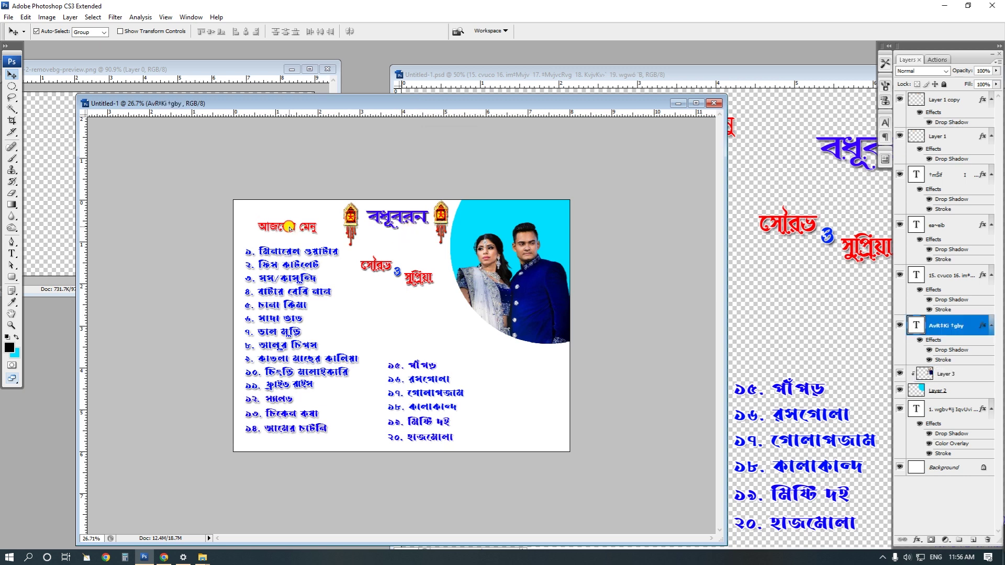
click(755, 85)
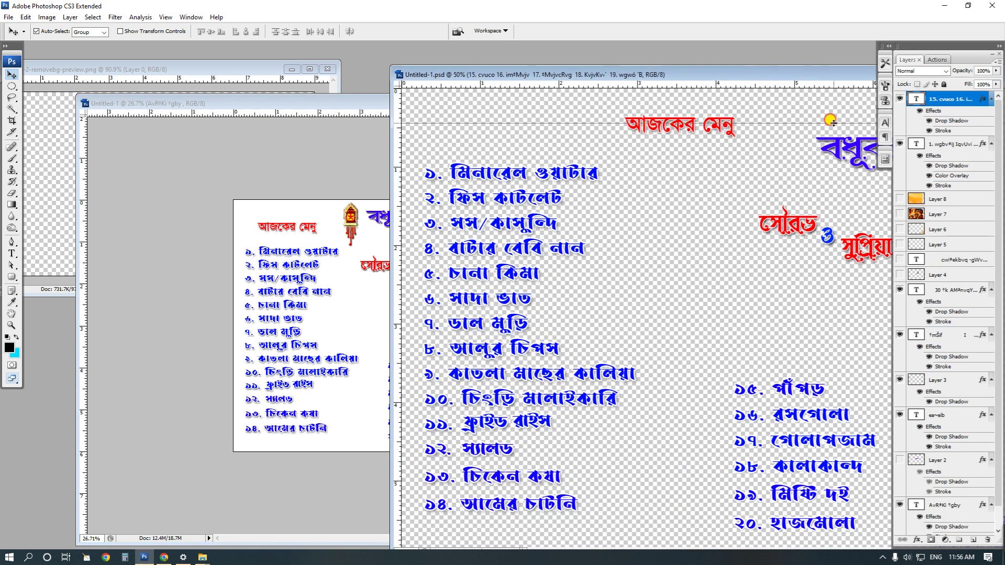
drag(684, 75, 799, 97)
drag(381, 104, 292, 101)
click(164, 557)
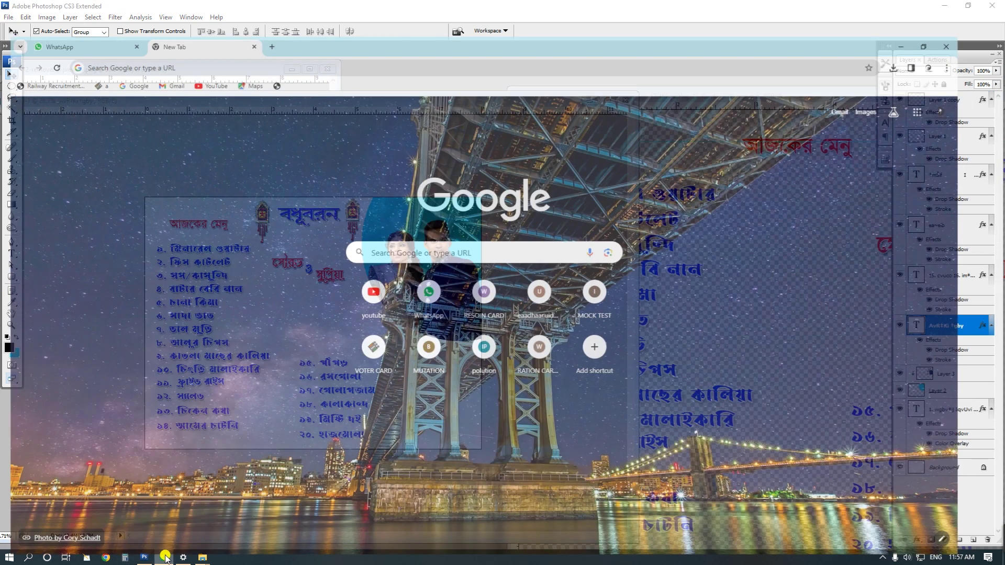
- Search Google Images for 'wedding bg' and browse the wedding background results
click(225, 34)
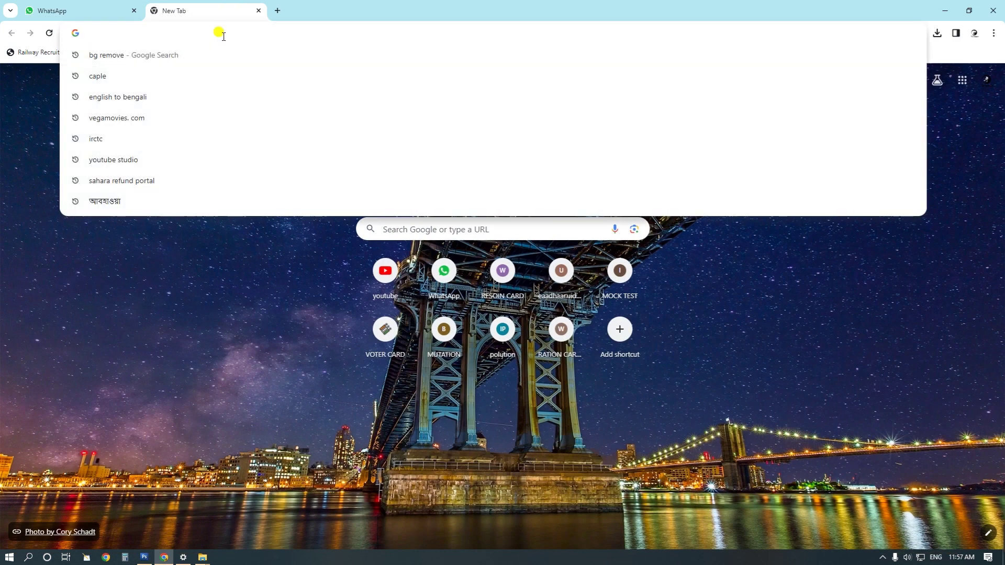
text(we)
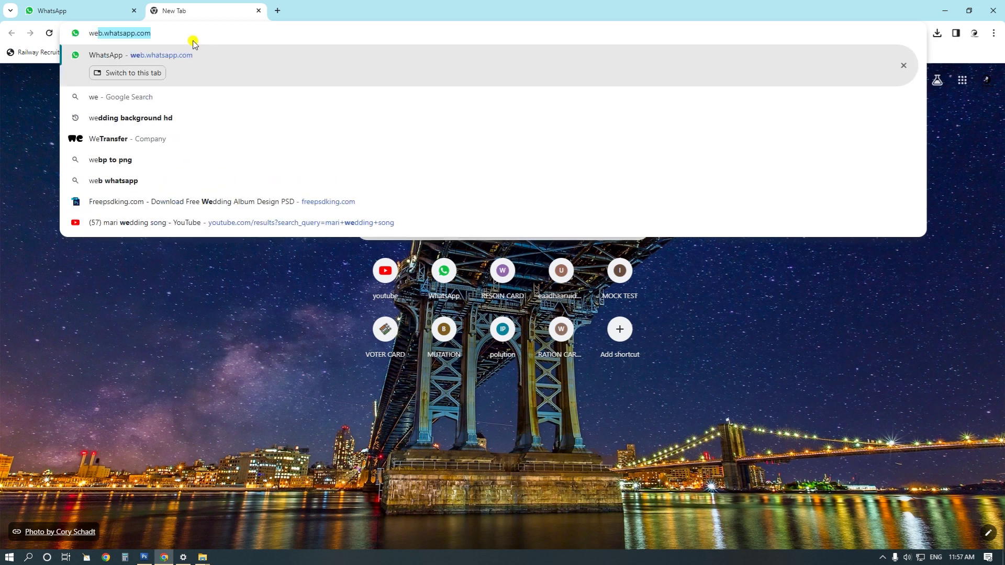
text(dding)
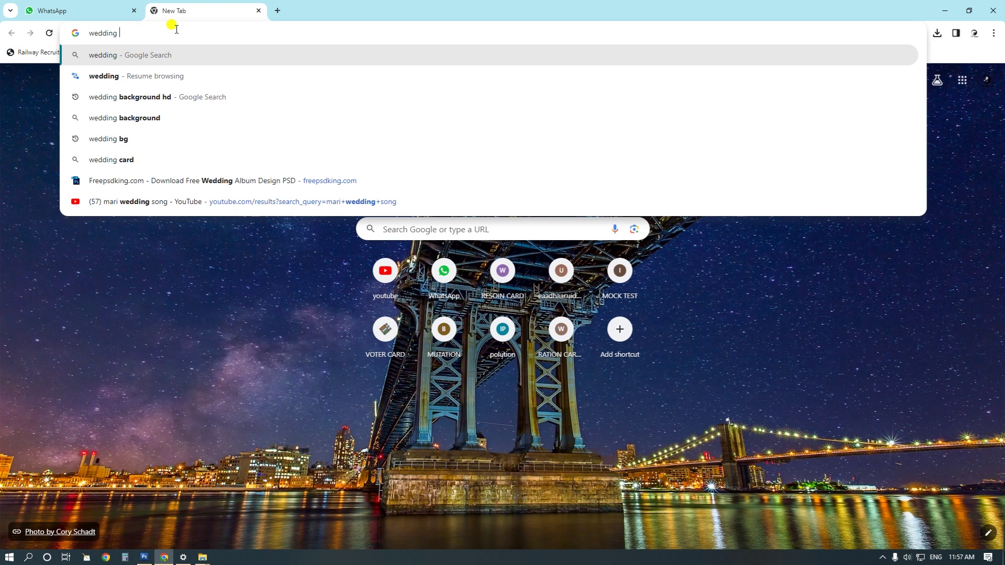
text( bg)
key(Return)
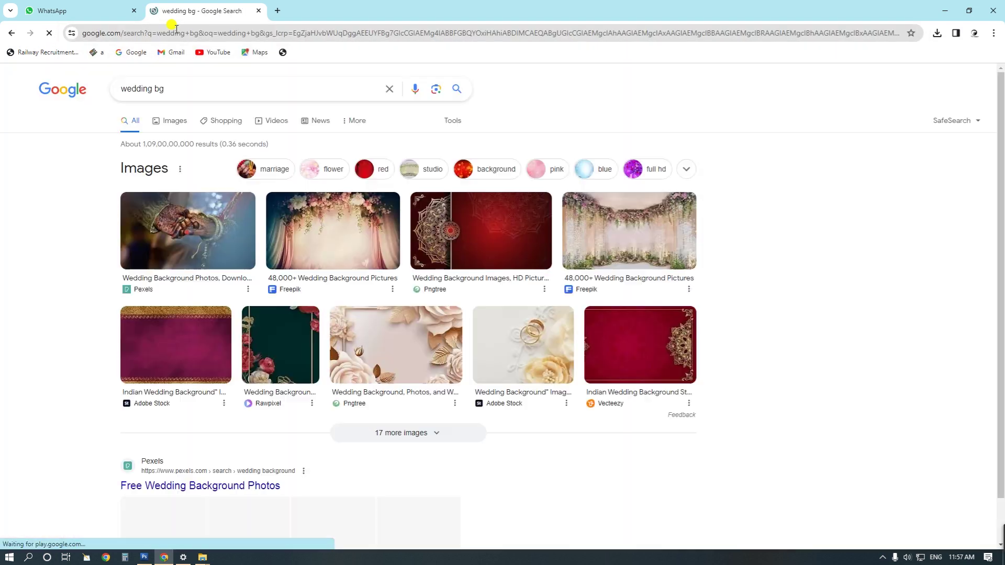
click(171, 121)
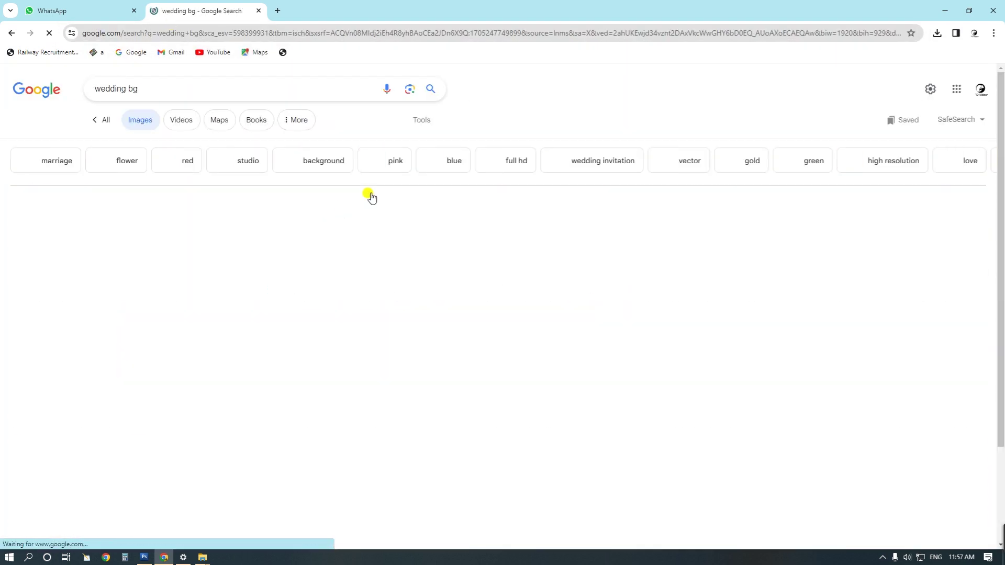
scroll(455, 242, down, 5)
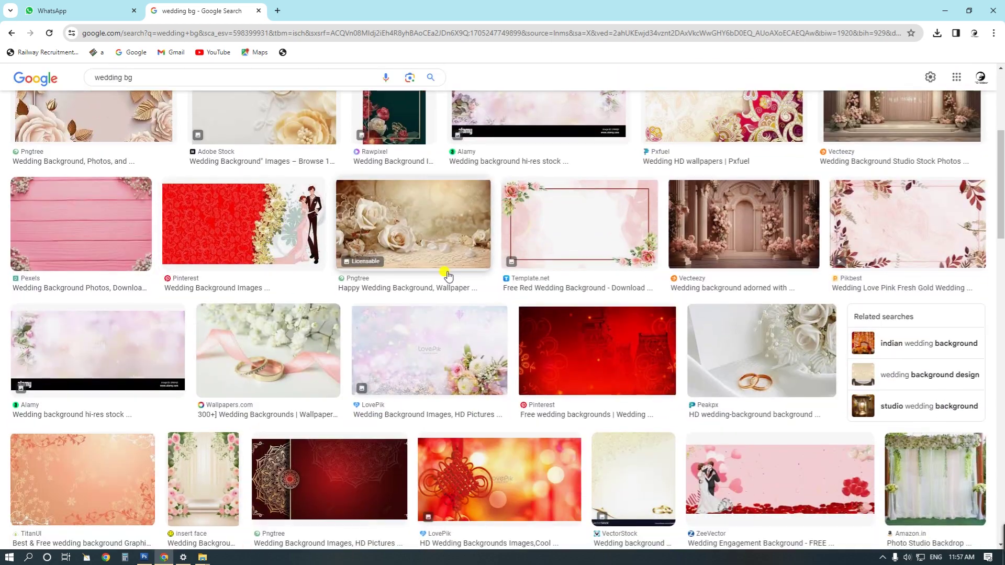
scroll(335, 260, down, 10)
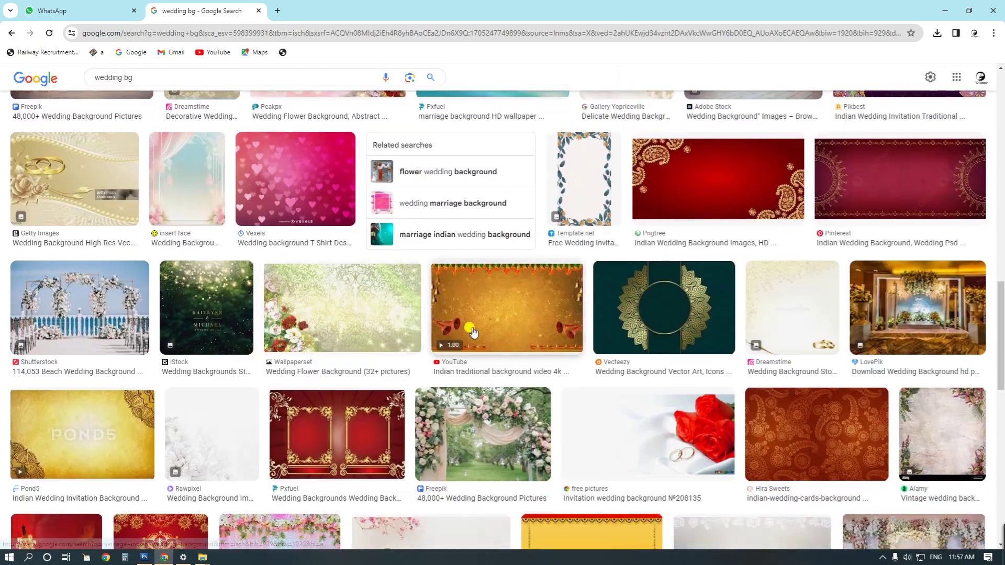
scroll(457, 320, down, 6)
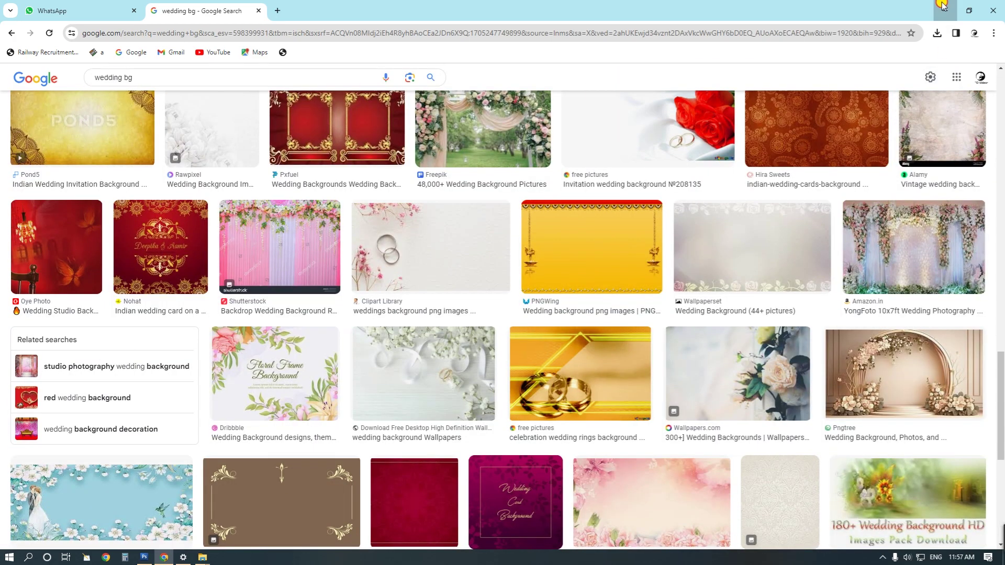
click(942, 6)
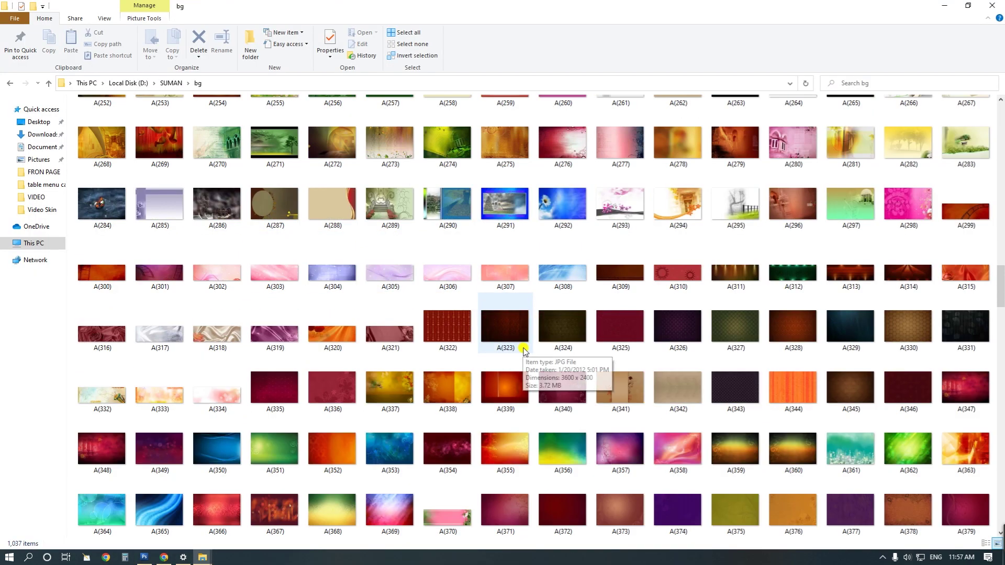
- Choose the orange sunset image OS_02_01_778 in the bg folder and drag it toward Photoshop
scroll(525, 350, down, 15)
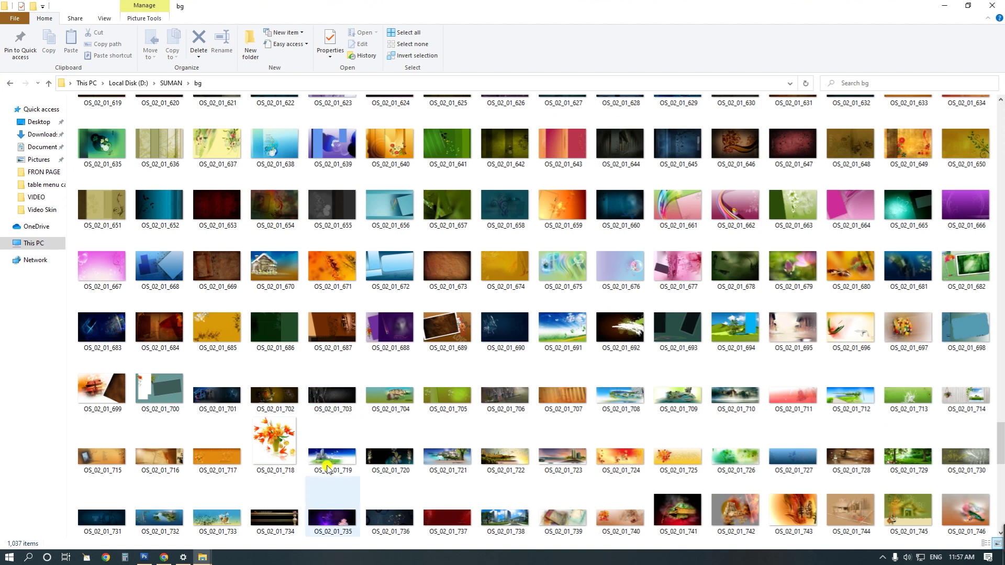
scroll(332, 351, down, 5)
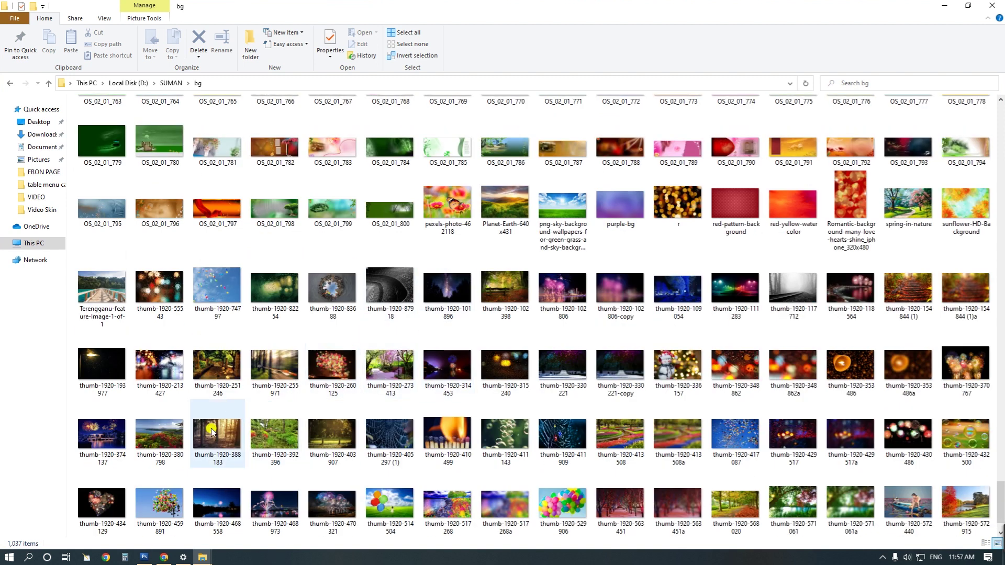
click(147, 558)
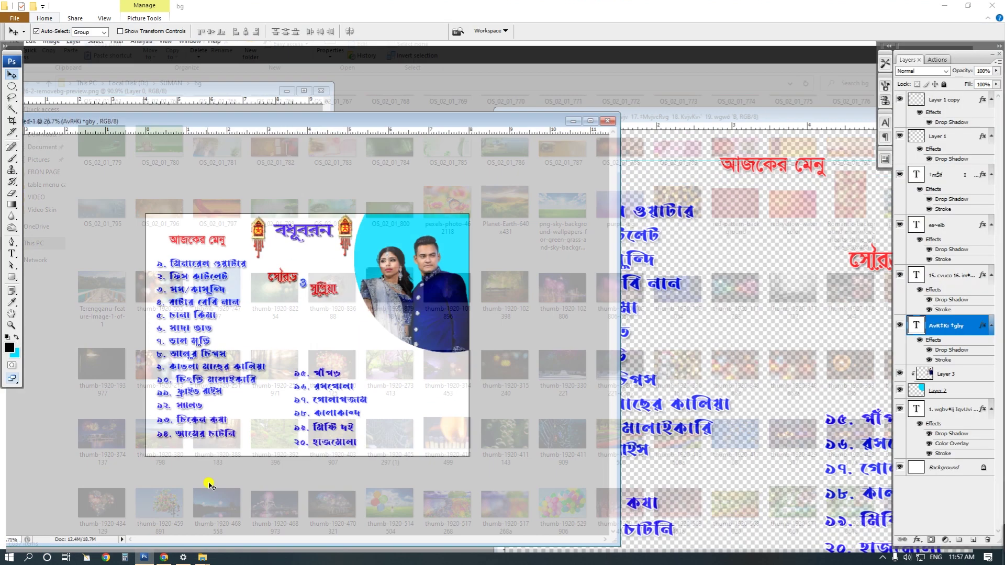
click(127, 558)
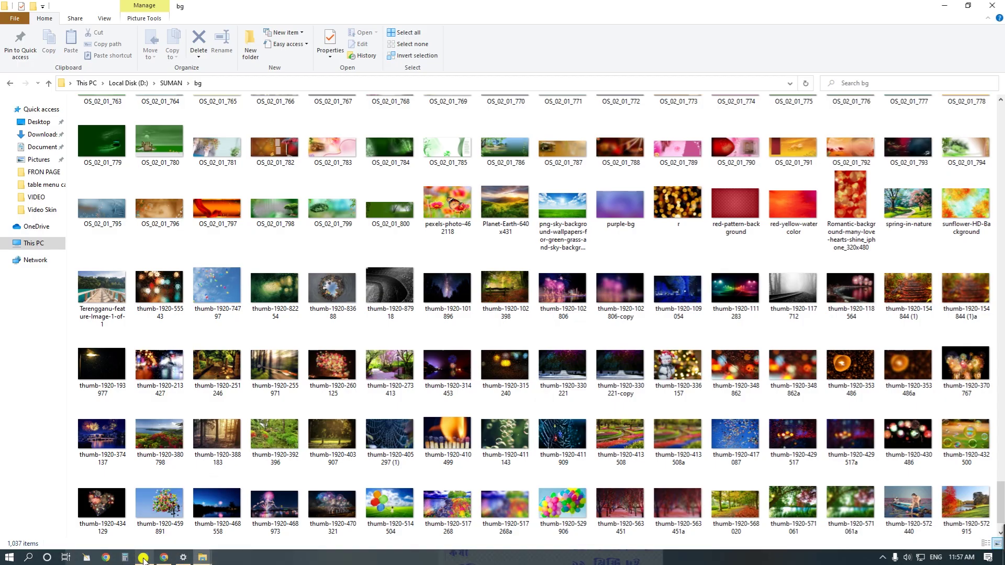
click(796, 204)
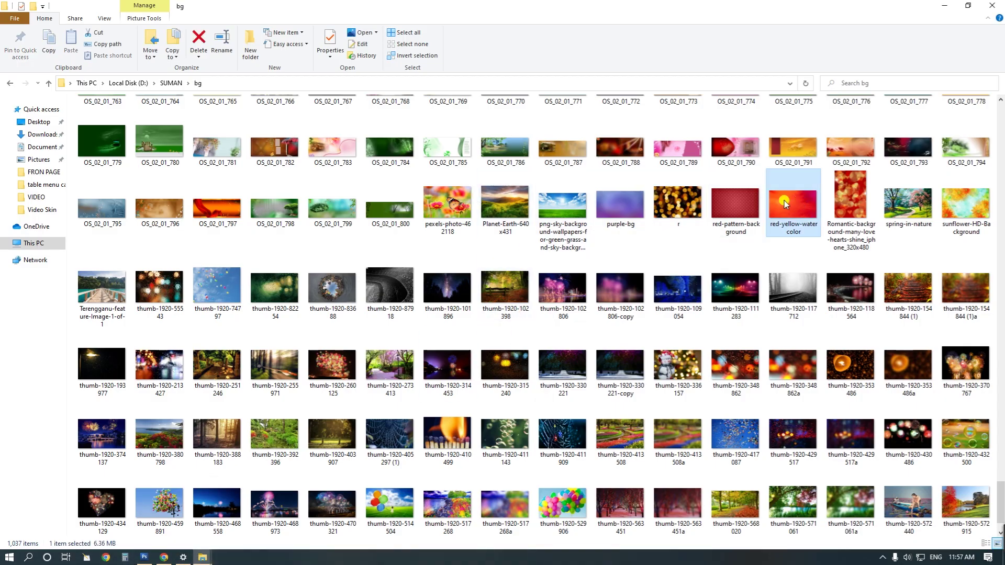
scroll(795, 204, up, 5)
click(967, 374)
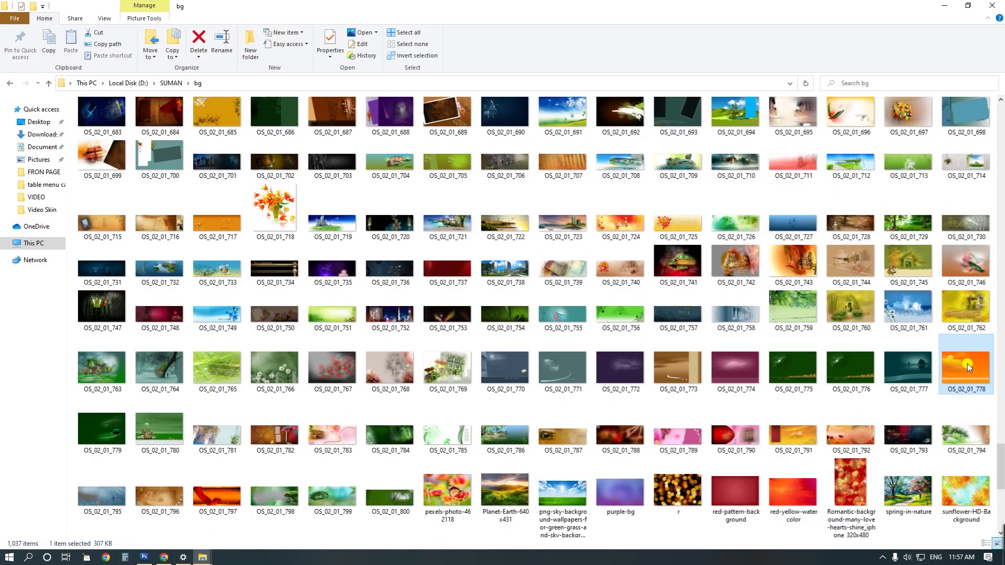
drag(968, 374, 90, 287)
- Open the sunset image as a document and target the menu card's Background layer
drag(367, 68, 791, 104)
scroll(765, 218, down, 3)
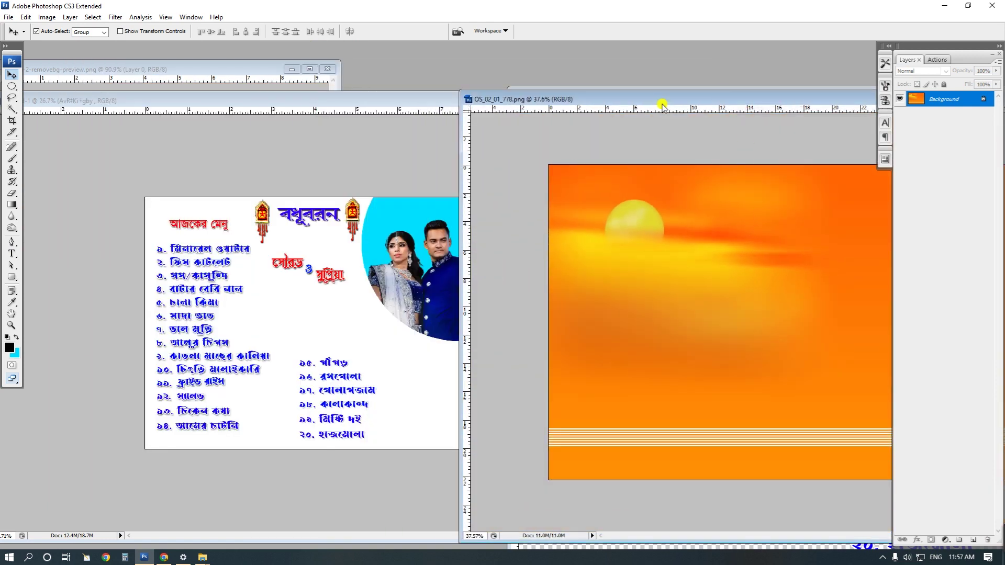
click(360, 158)
drag(372, 100, 454, 79)
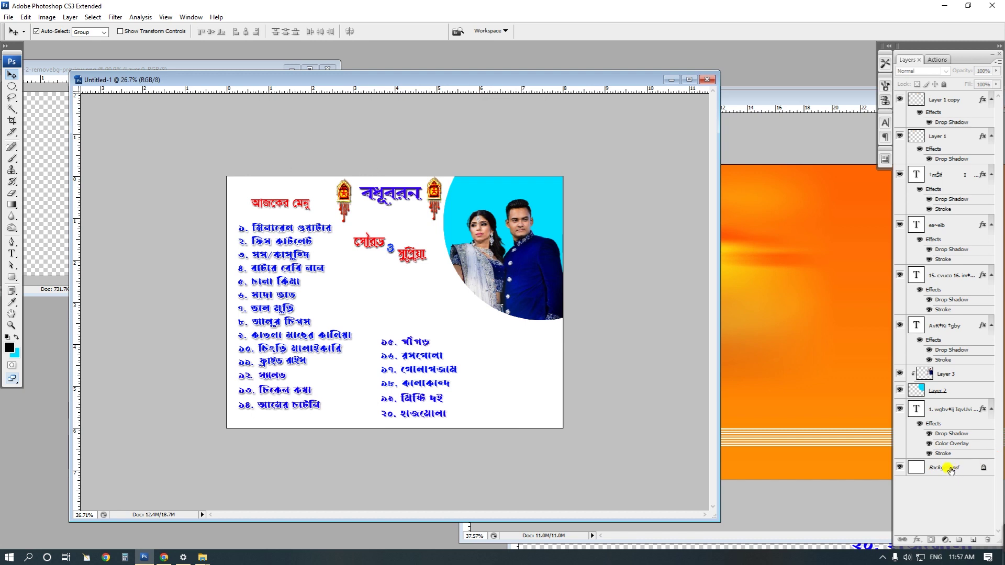
click(949, 470)
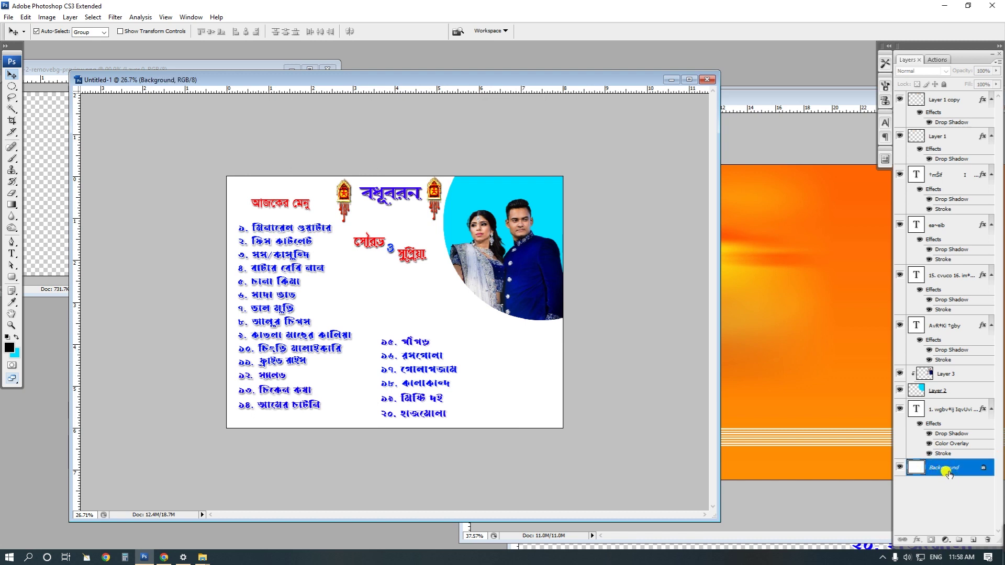
drag(768, 100, 819, 109)
- Copy the sunset image onto the card, position it, and merge it into the Background
drag(799, 267, 449, 256)
drag(488, 344, 451, 354)
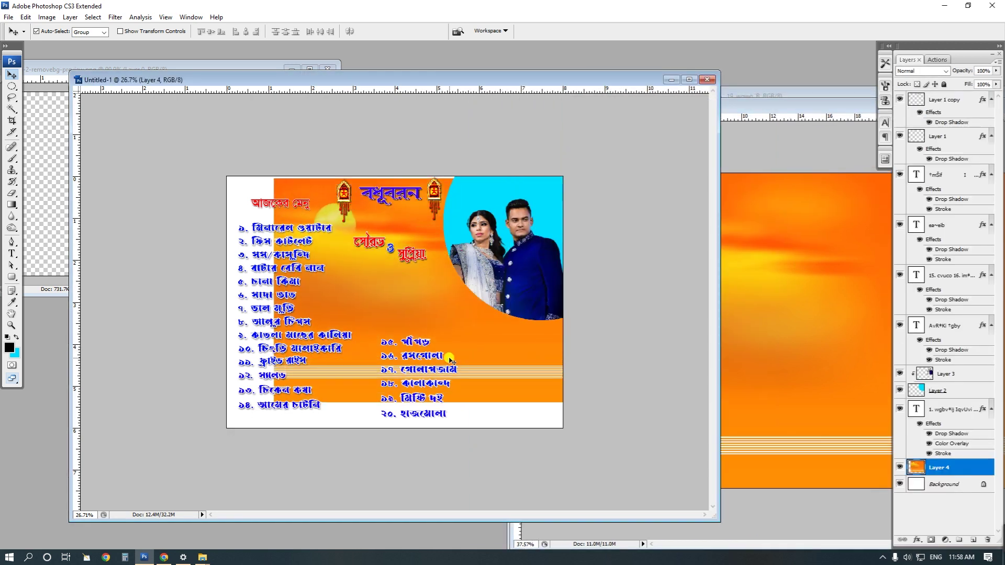
key(ctrl+t)
drag(529, 347, 469, 343)
key(Return)
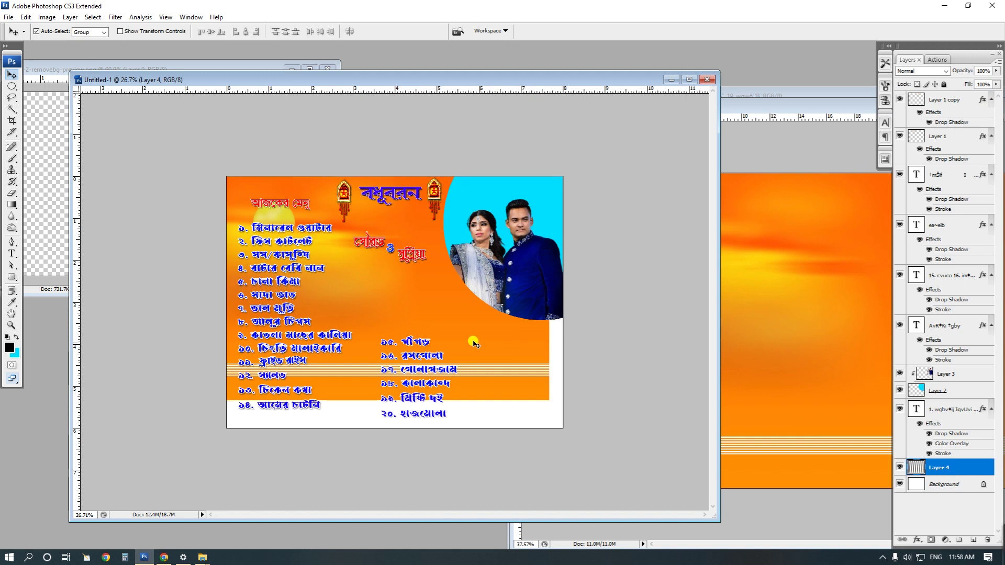
drag(487, 343, 389, 324)
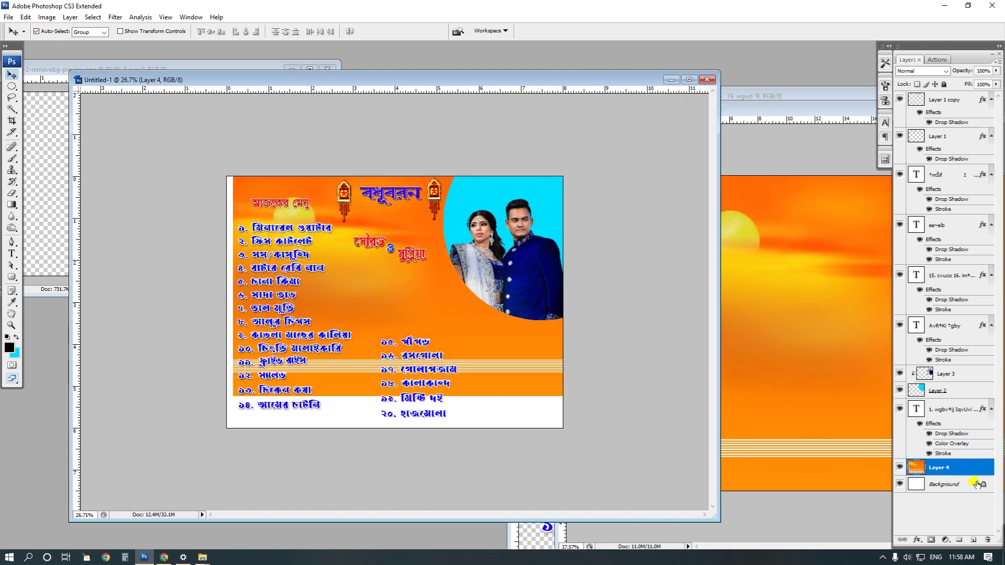
drag(508, 345, 529, 350)
key(ctrl+e)
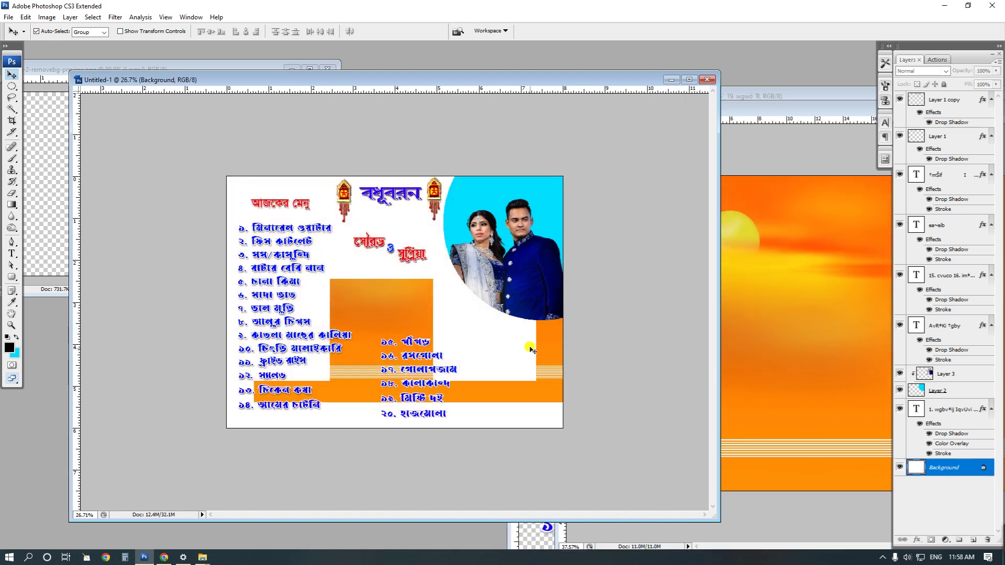
- Close the sunset document and make the orange Layer 8 visible in Untitled-1.psd
click(845, 172)
drag(823, 111, 641, 141)
click(688, 143)
drag(597, 77, 545, 72)
click(826, 198)
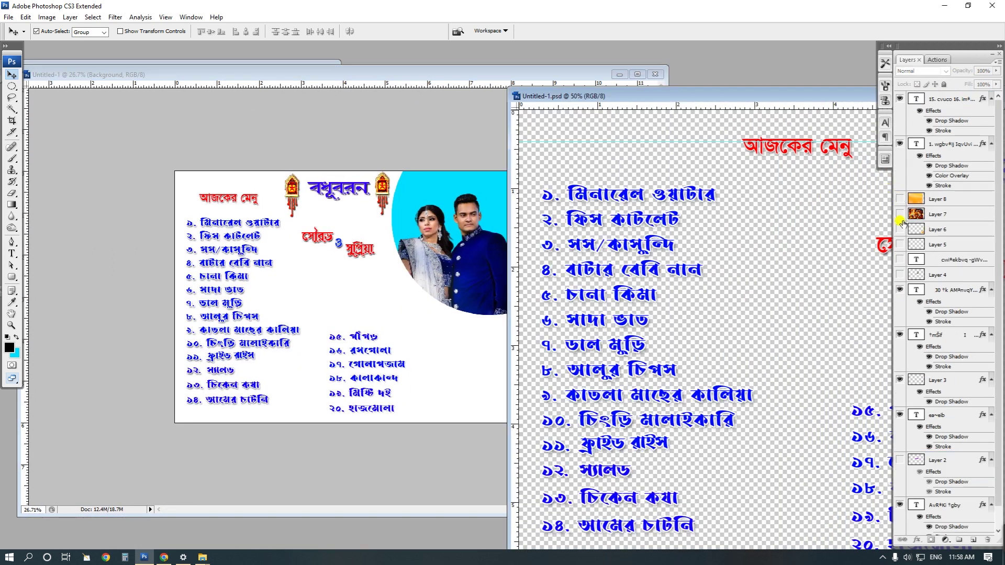
click(897, 199)
- Bring Layer 8 onto the menu card and stretch it to cover the whole canvas
scroll(663, 193, down, 1)
drag(717, 202, 290, 250)
scroll(367, 305, down, 1)
key(ctrl+t)
drag(435, 354, 406, 317)
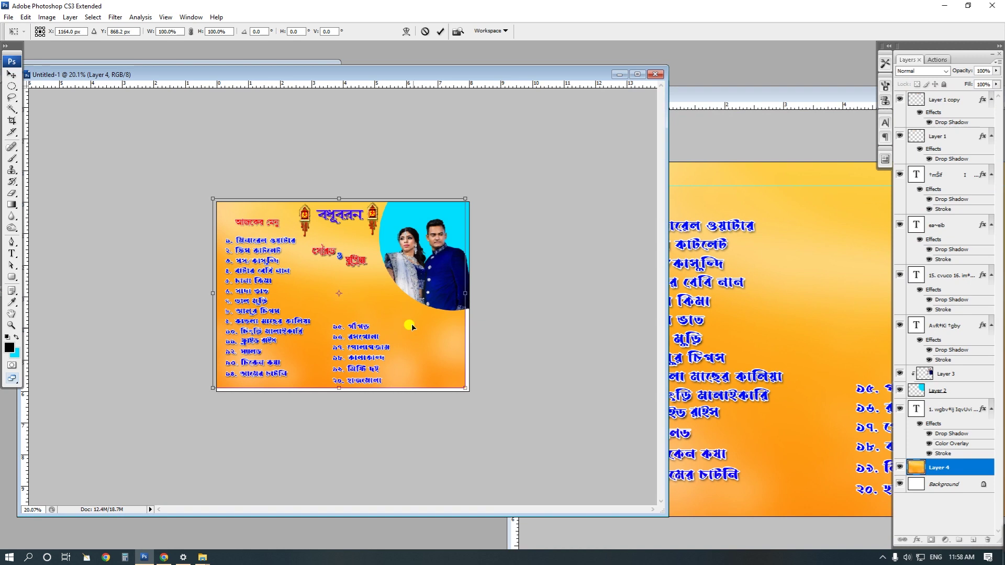
drag(465, 389, 475, 397)
key(Return)
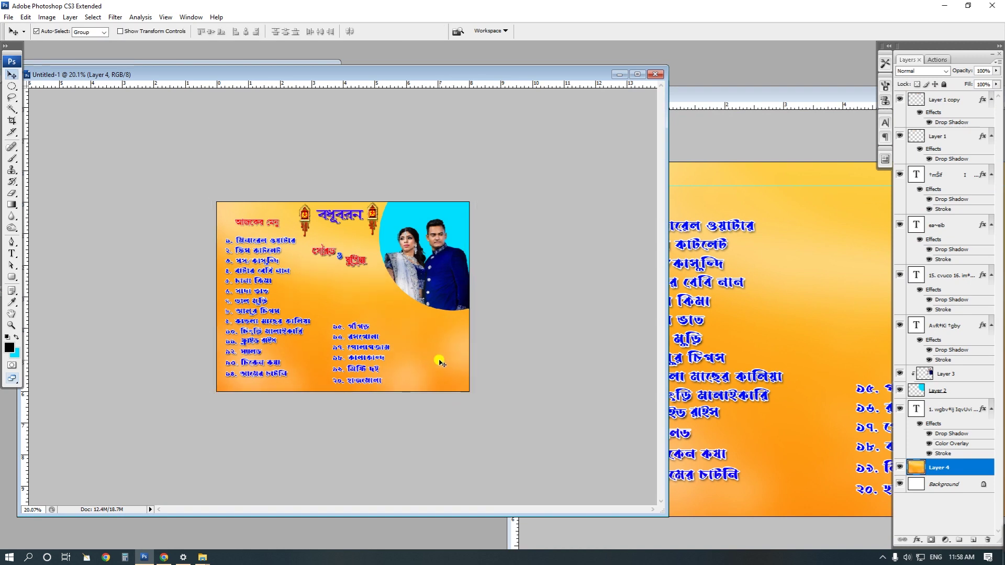
- Move the 15–20 menu column up and nudge the 1–14 menu text into place
scroll(369, 325, up, 1)
scroll(370, 325, up, 1)
drag(359, 351, 358, 342)
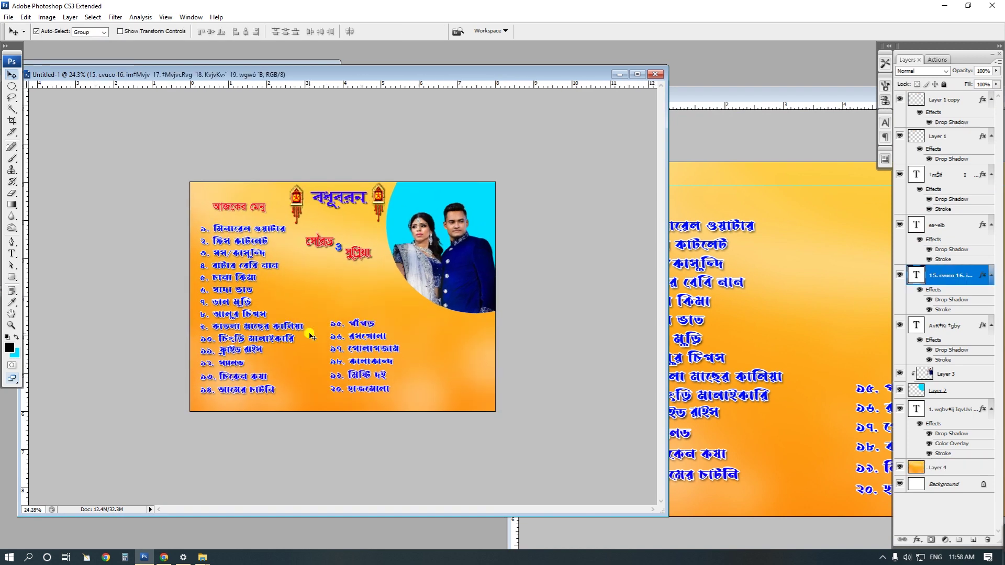
click(276, 329)
drag(277, 329, 276, 328)
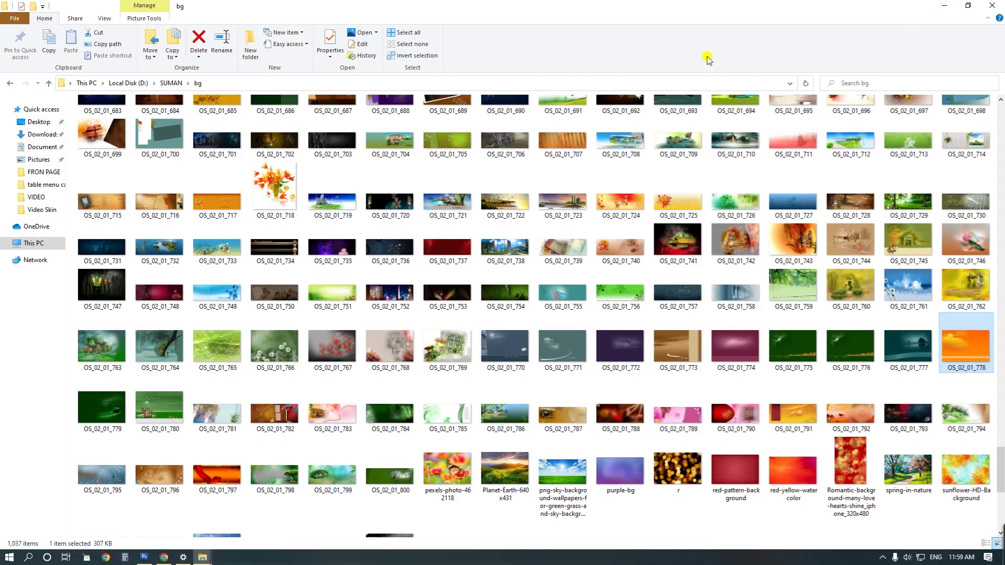
click(991, 5)
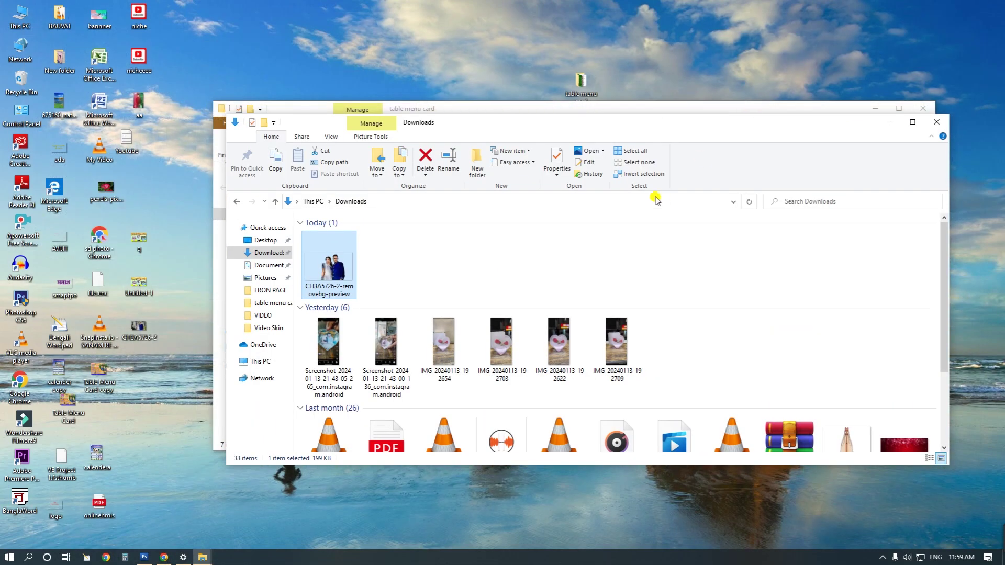
- Bring the '191 copy' garland artwork from the table menu card folder onto the menu card
drag(584, 135, 700, 365)
drag(555, 116, 574, 46)
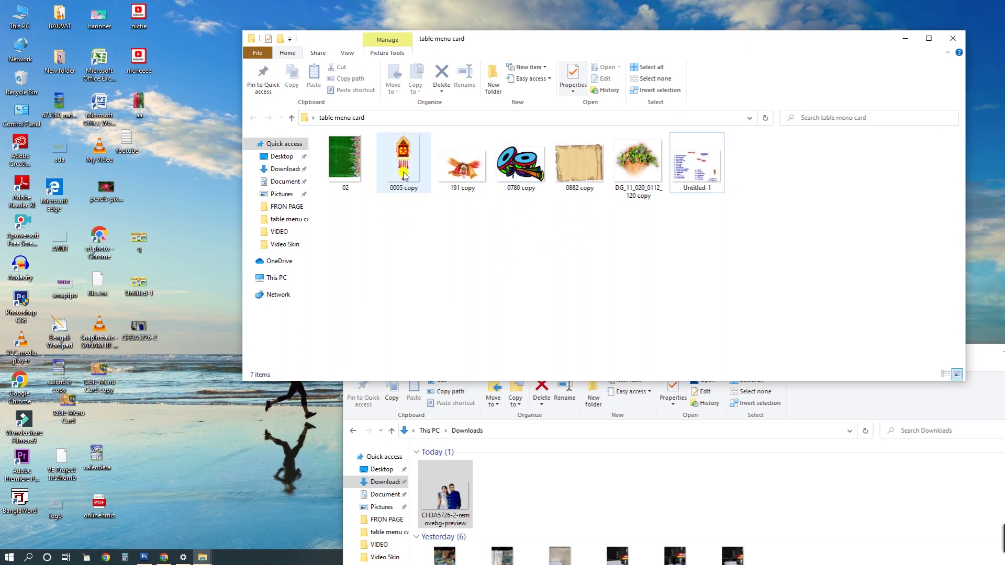
drag(460, 168, 218, 191)
drag(251, 79, 695, 180)
drag(839, 430, 414, 322)
- Move the garland artwork down and right, and enlarge it to 118.8%
scroll(403, 309, up, 2)
key(ctrl+t)
drag(460, 354, 477, 366)
drag(430, 326, 443, 334)
- Tilt the garland artwork about -18° and nudge it into position
drag(487, 381, 465, 371)
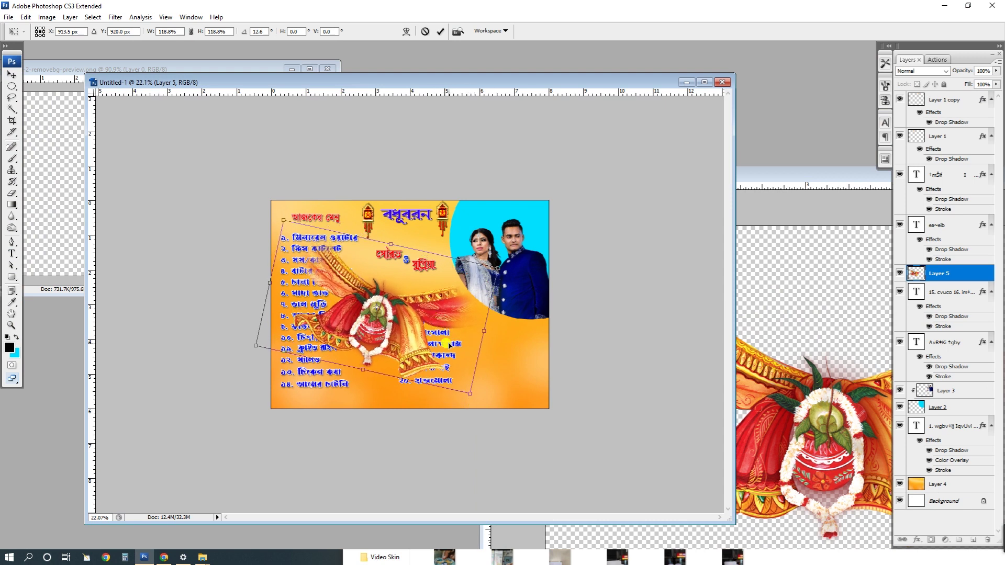
key(Return)
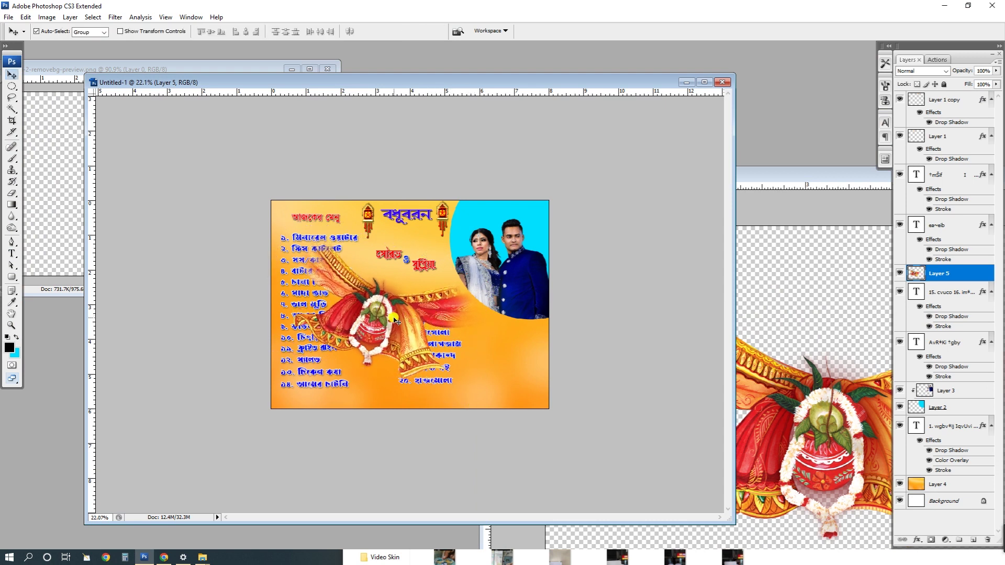
drag(391, 320, 405, 325)
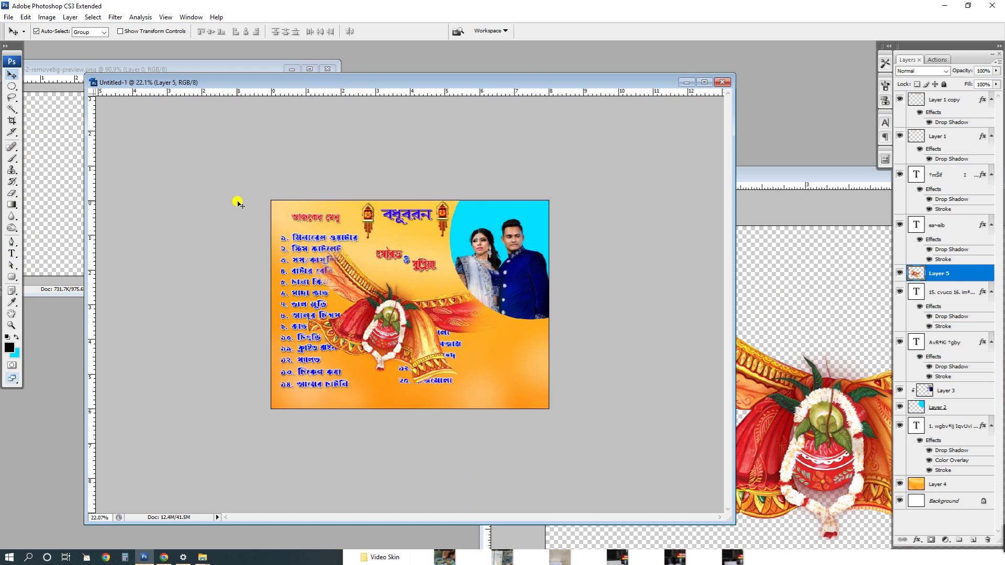
drag(409, 341, 405, 335)
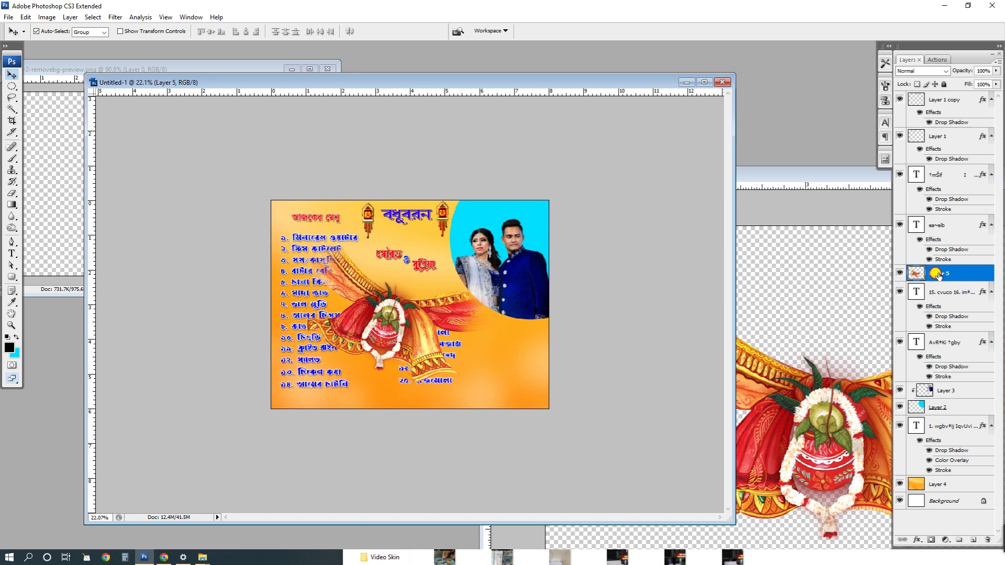
- Move the garland layer beneath the menu text and rotate the artwork back toward level
drag(945, 277, 950, 476)
scroll(455, 304, up, 3)
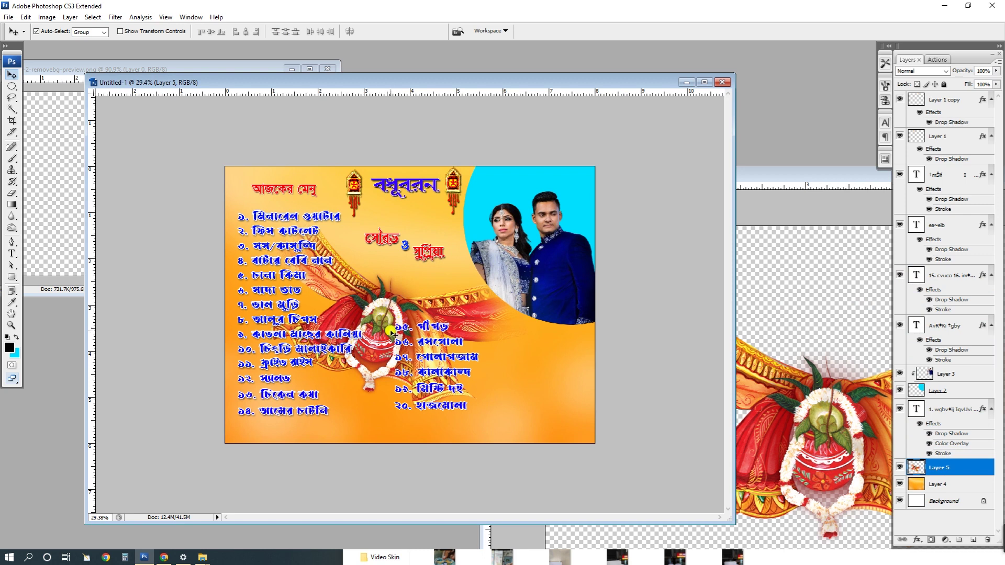
key(ctrl+t)
drag(540, 418, 544, 308)
drag(539, 322, 476, 324)
key(Return)
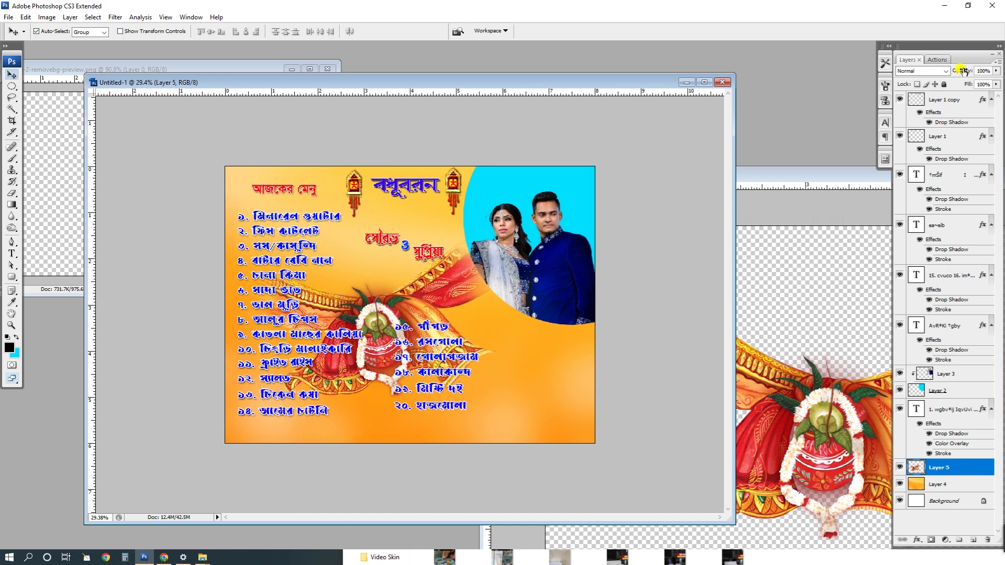
- Fade the garland to 30% opacity and shift it slightly left
drag(965, 74, 924, 79)
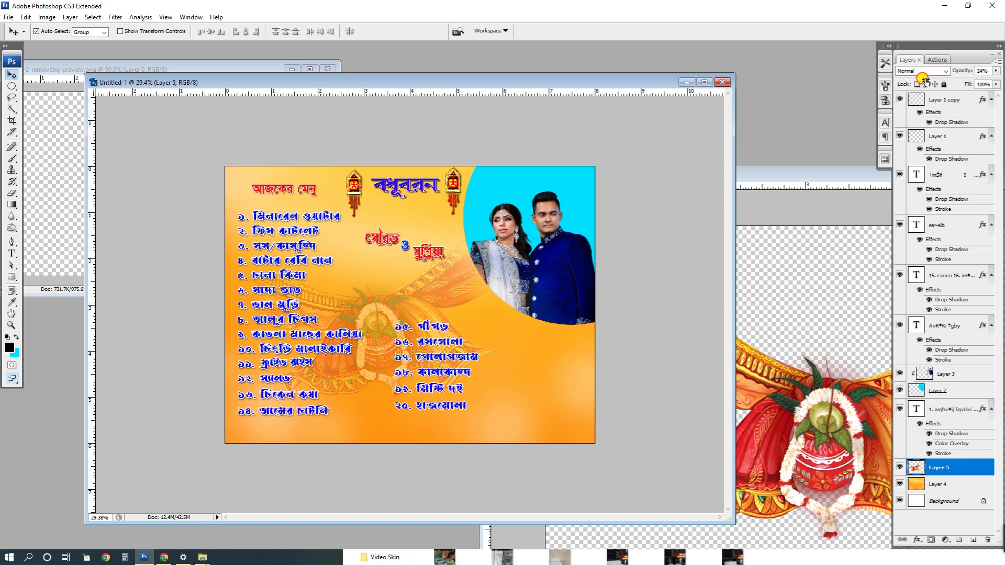
drag(387, 308, 375, 306)
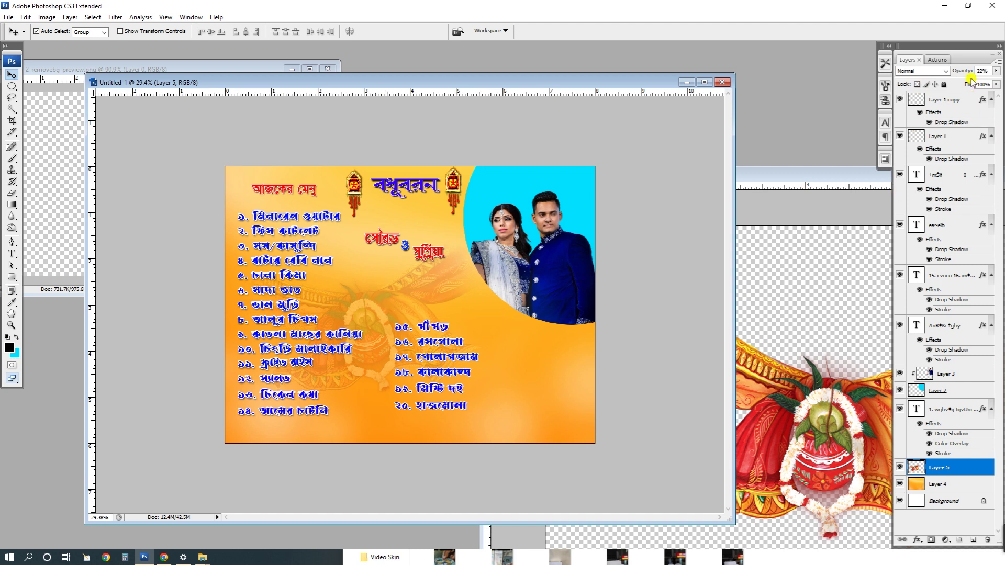
drag(964, 75, 966, 75)
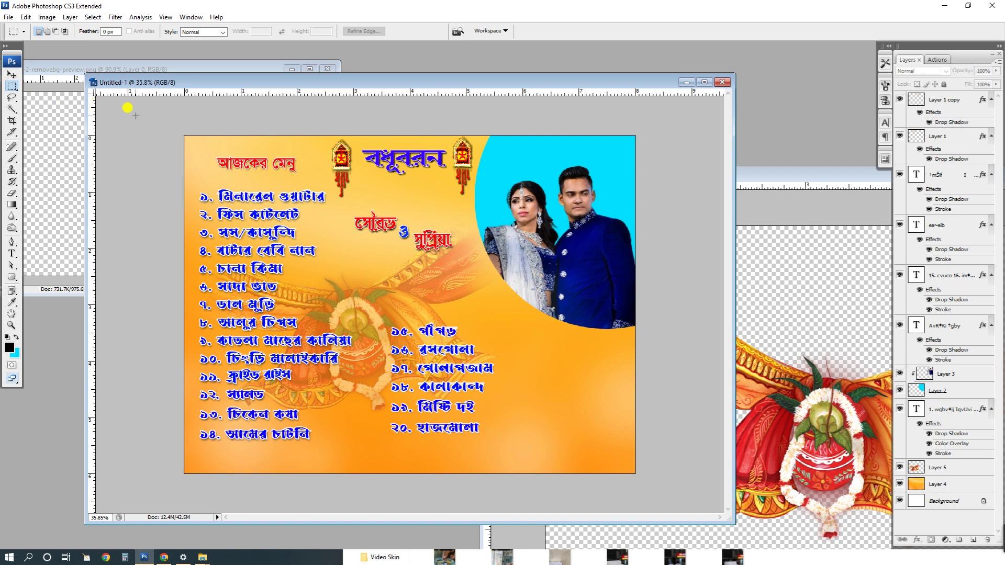
- Select a rectangle along the card's bottom band and add a new empty layer for the strip
right_click(14, 85)
click(29, 87)
right_click(15, 85)
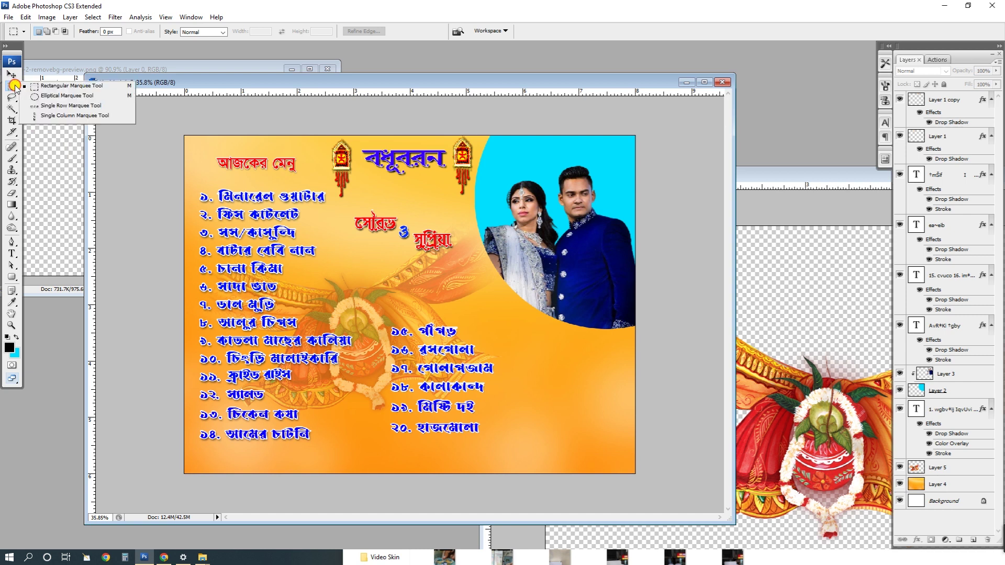
click(61, 87)
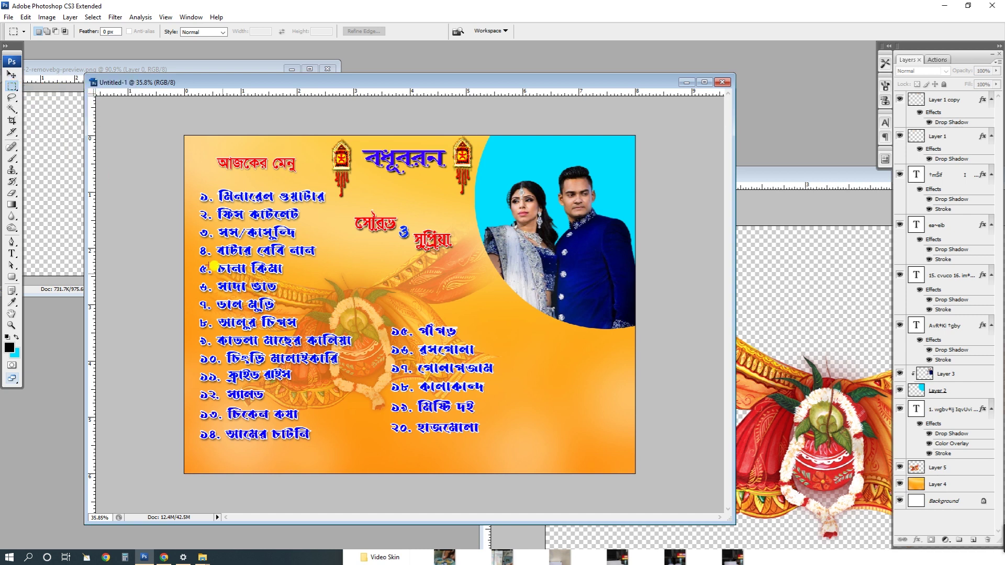
drag(216, 461, 639, 477)
key(shift)
key(ctrl+shift+n)
click(442, 122)
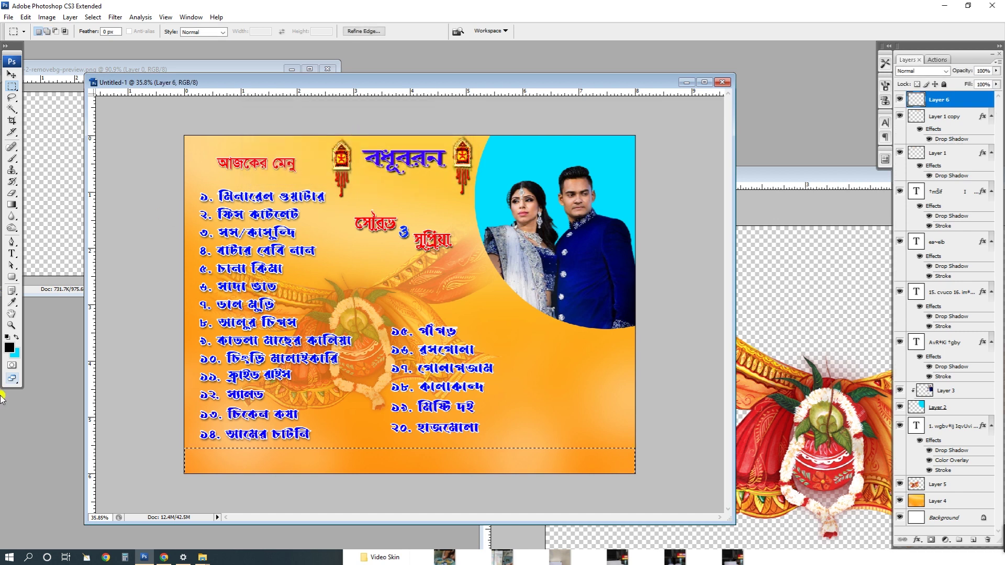
- Fill the bottom band with a deep blue sampled from the title text
click(9, 347)
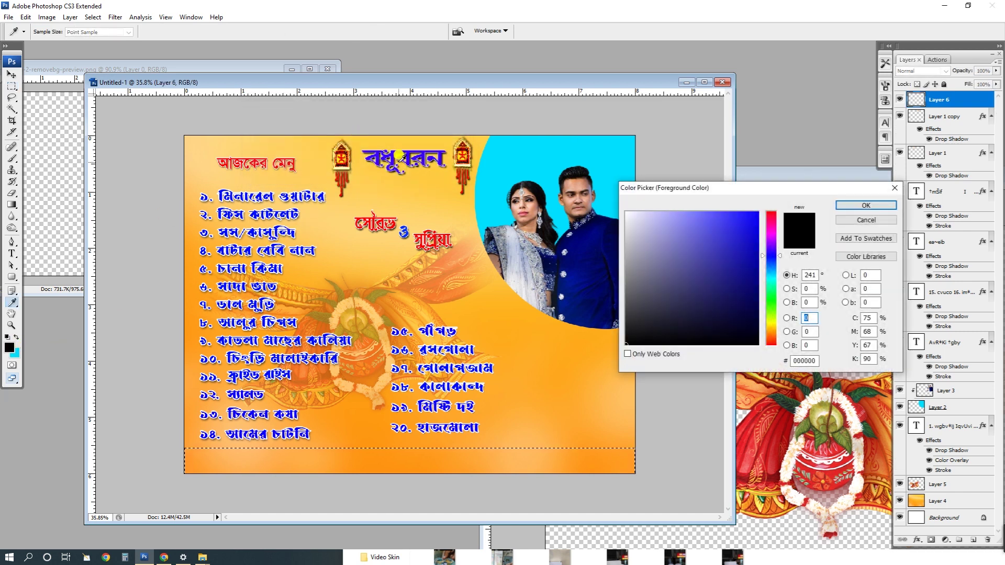
click(393, 155)
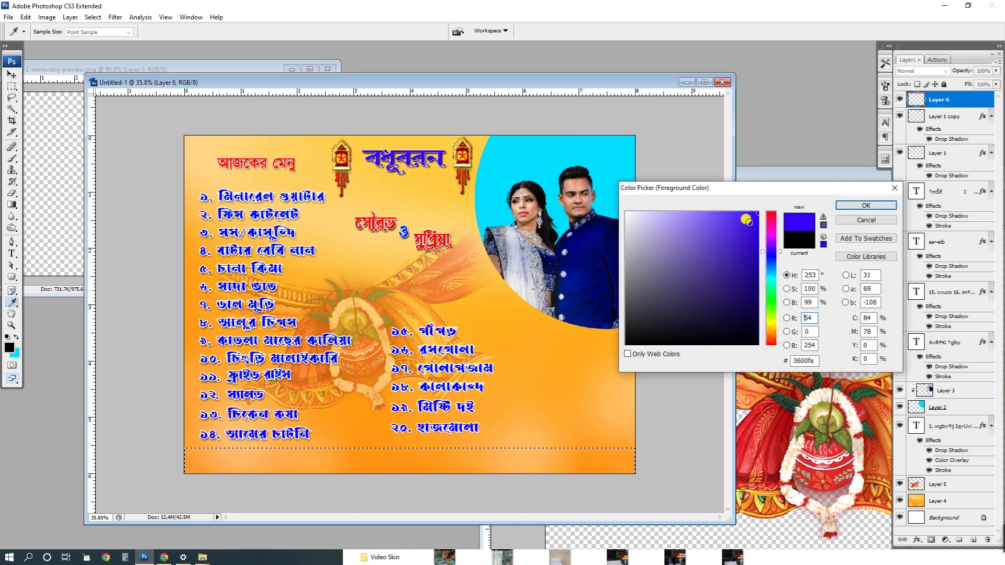
click(774, 255)
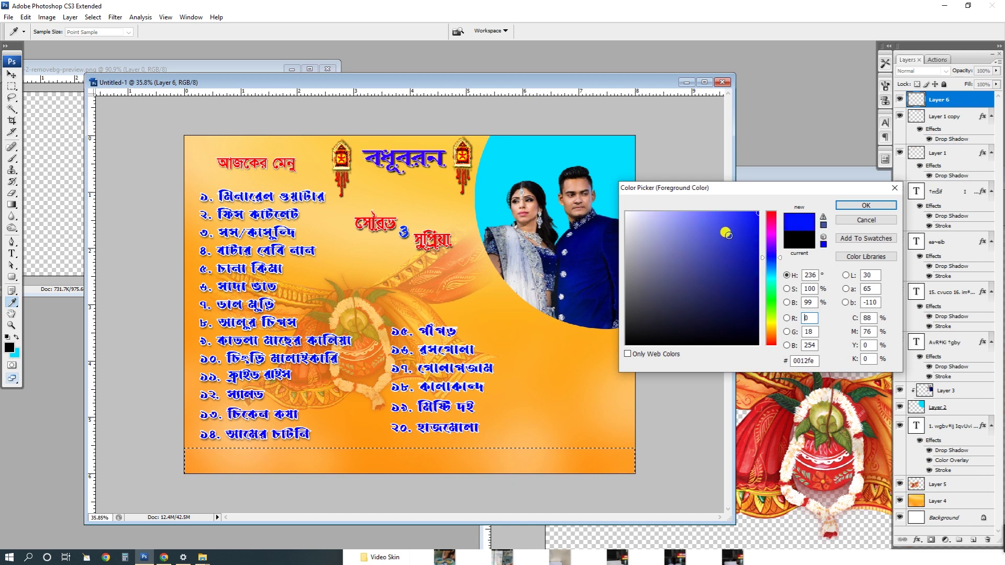
click(863, 206)
click(16, 337)
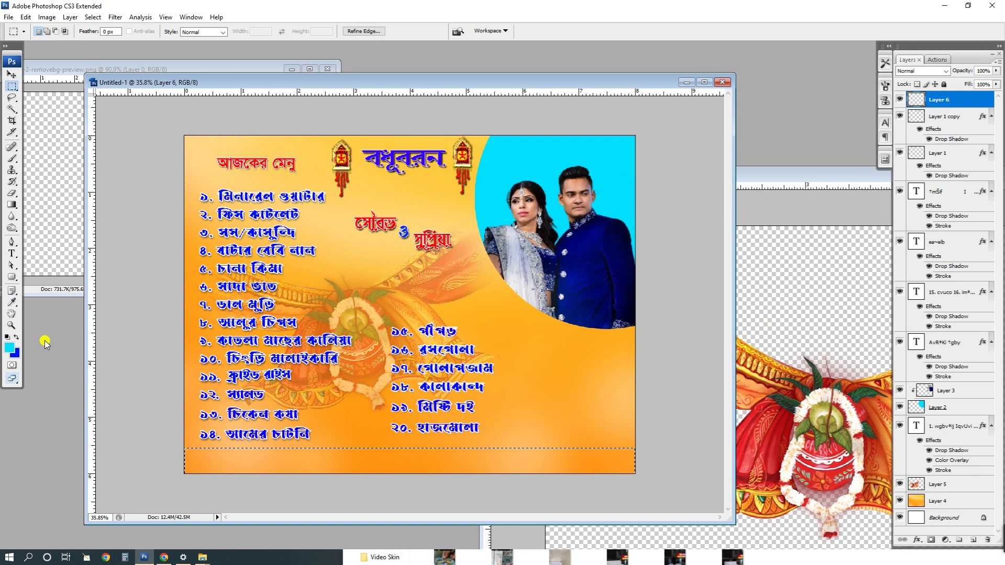
key(ctrl+BackSpace)
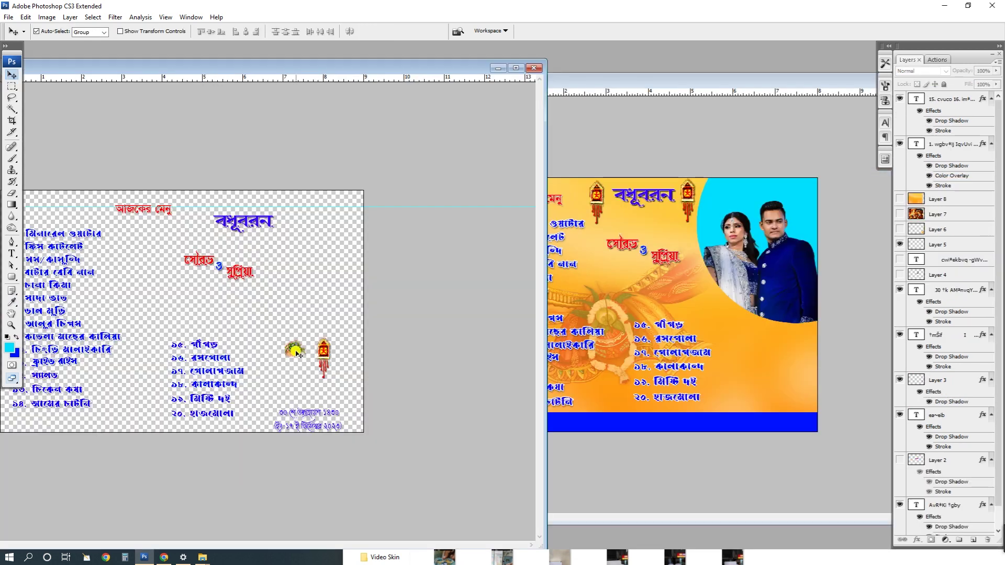
click(296, 349)
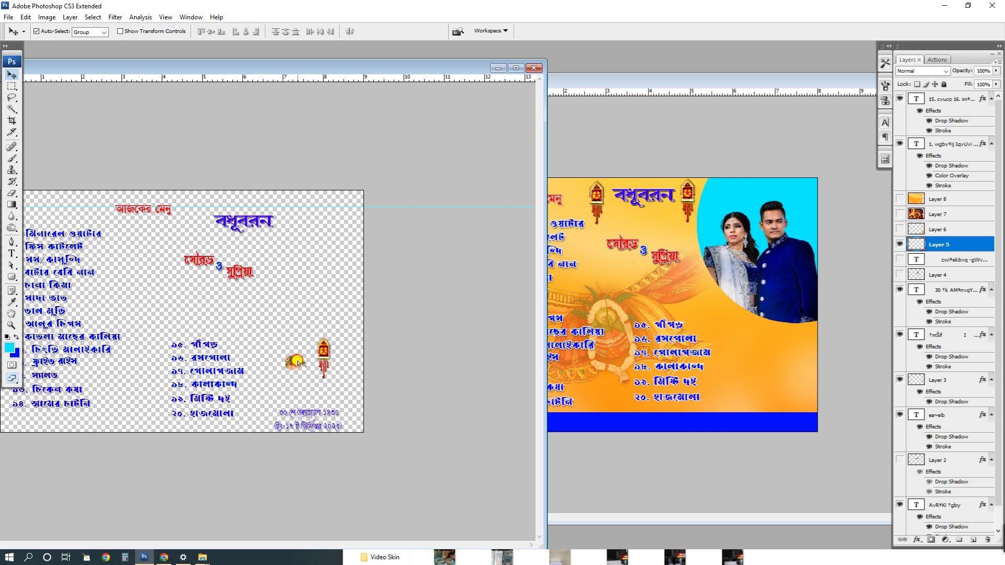
- Place flower pot ornaments on the blue strip, mirroring the right-hand copy horizontally
drag(295, 349, 822, 438)
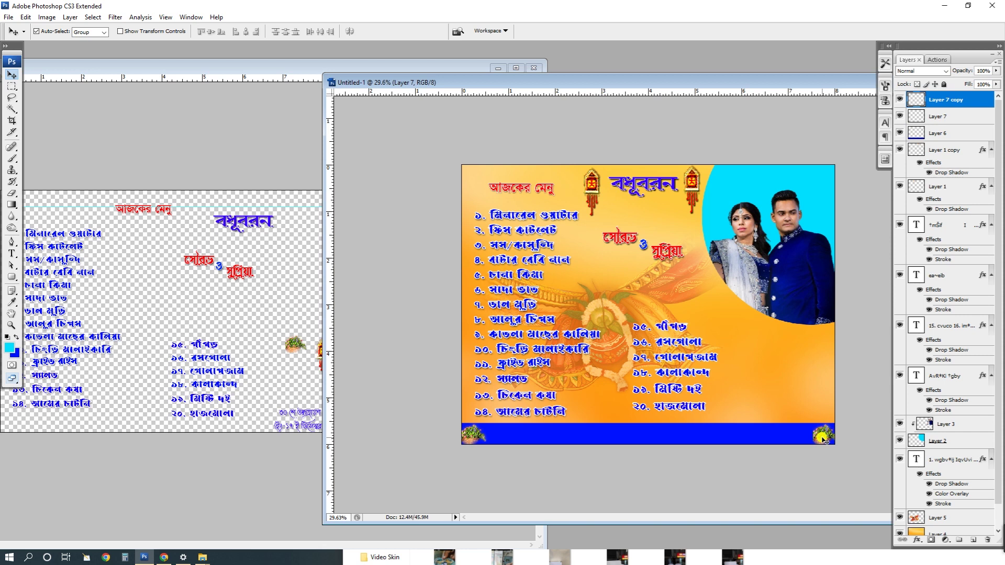
key(ctrl+t)
right_click(821, 434)
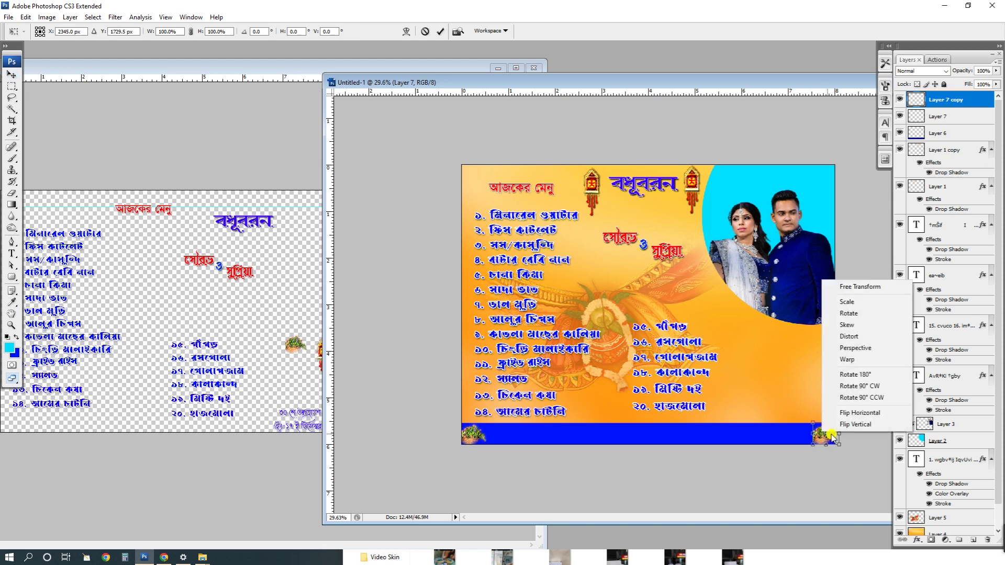
click(861, 414)
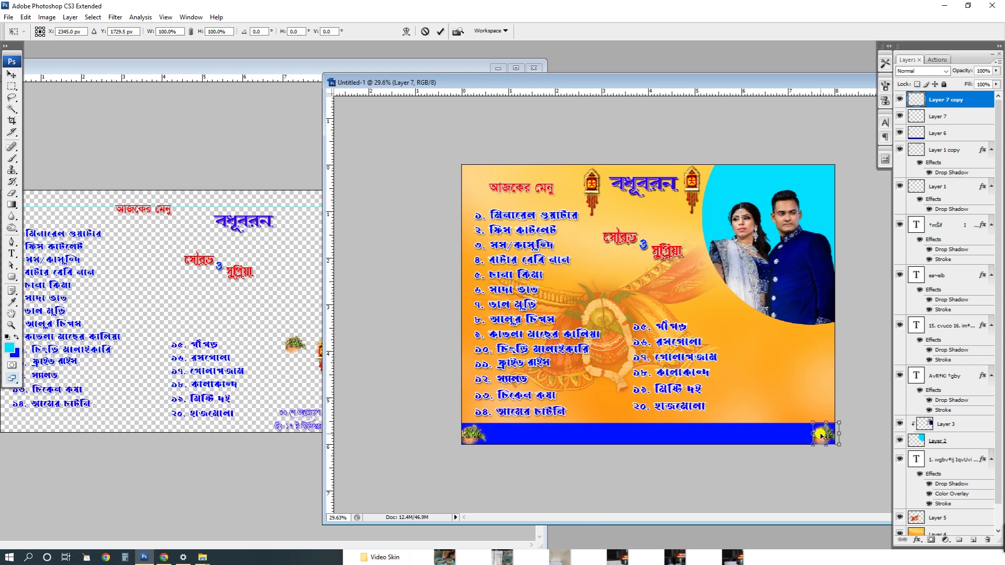
right_click(821, 434)
click(817, 465)
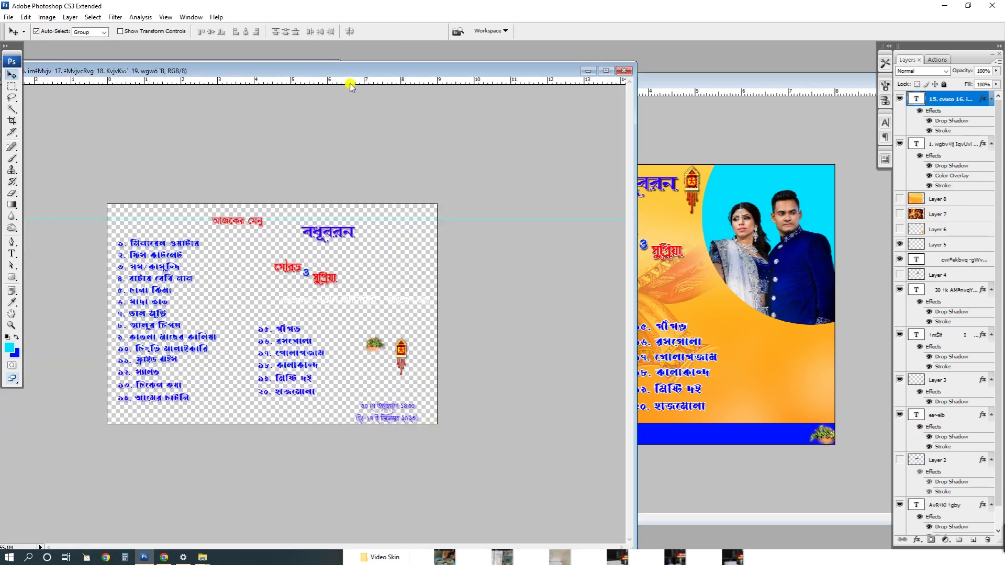
drag(349, 71, 108, 86)
- Copy the white 'পরিবেশনায়' caterer credit onto the blue strip, scaled to sit between the ornaments
drag(128, 313, 654, 425)
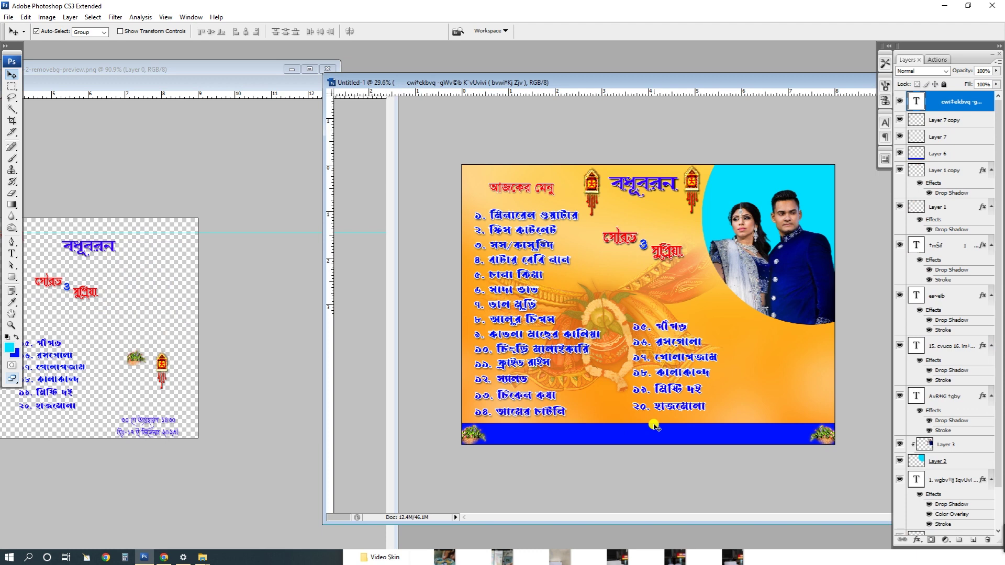
key(ctrl+t)
drag(719, 429, 663, 443)
key(Return)
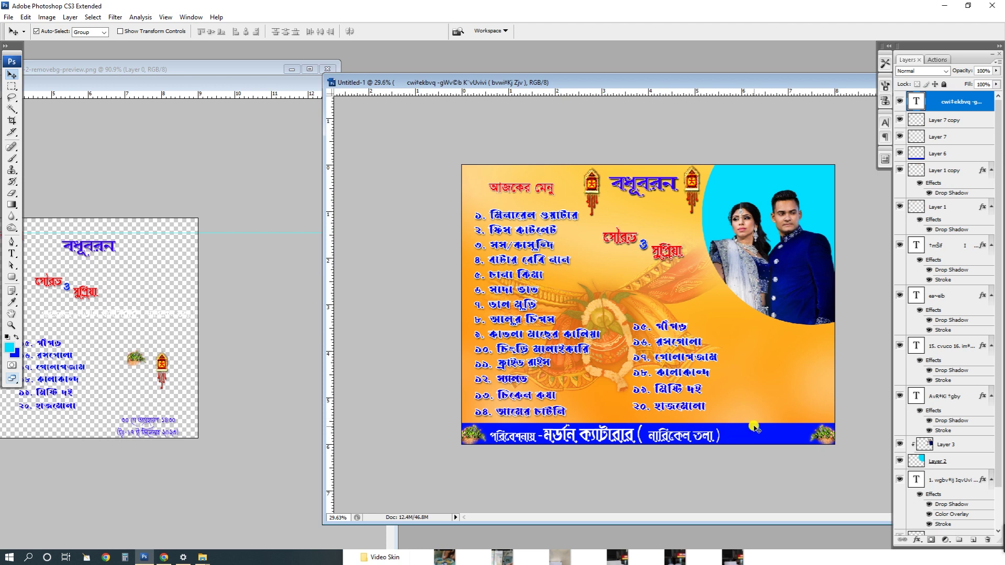
click(11, 86)
drag(732, 425, 804, 443)
click(751, 432)
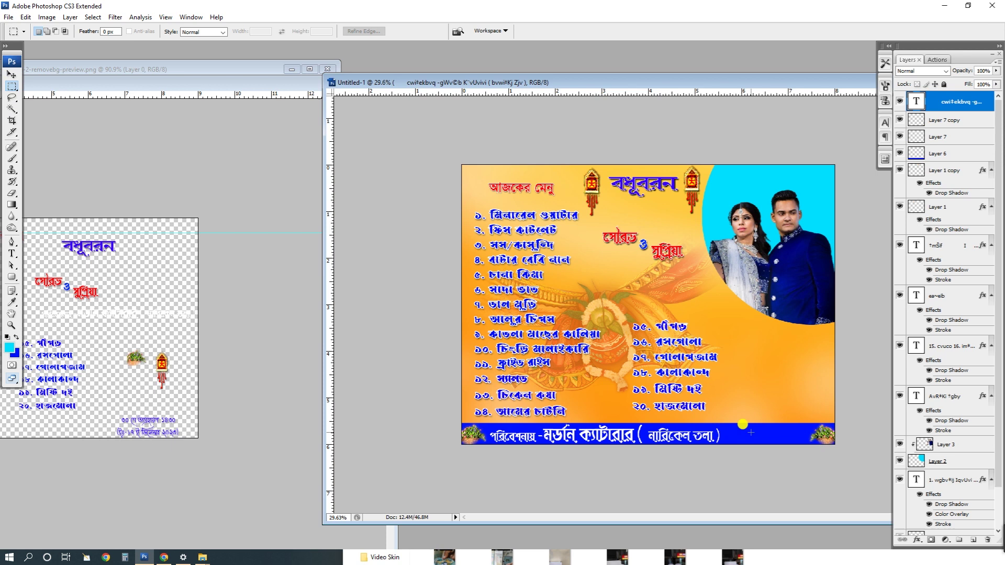
- Bring the purple gradient banner onto the card and position it just below the couple's names
drag(725, 423, 809, 444)
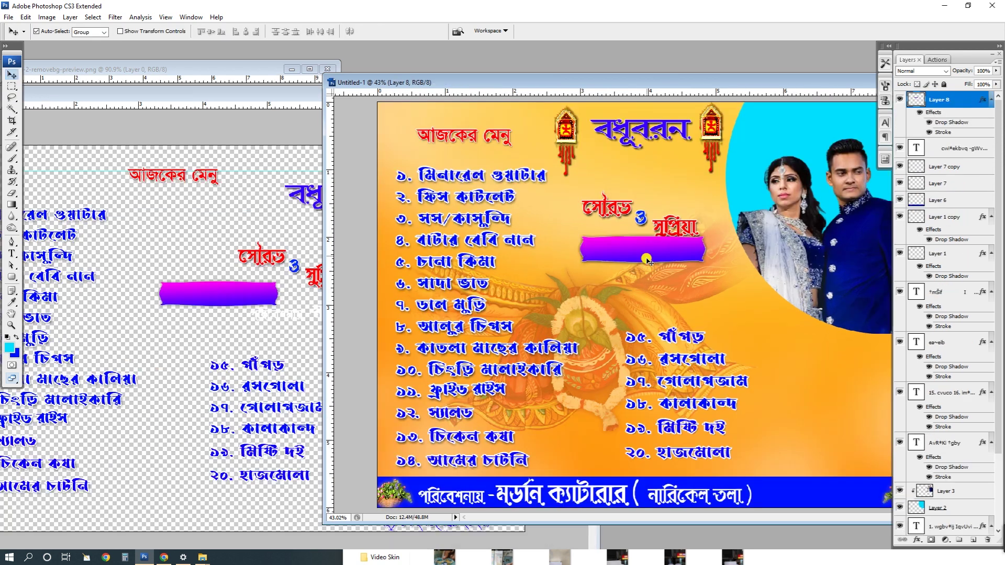
scroll(647, 260, up, 1)
drag(635, 245, 621, 263)
scroll(598, 272, up, 2)
scroll(620, 262, down, 2)
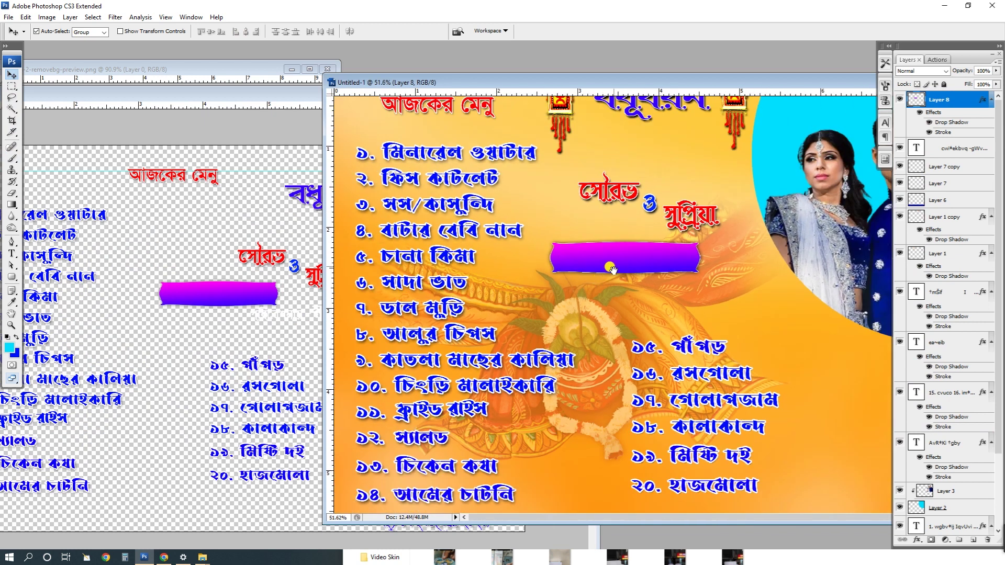
drag(615, 263, 608, 269)
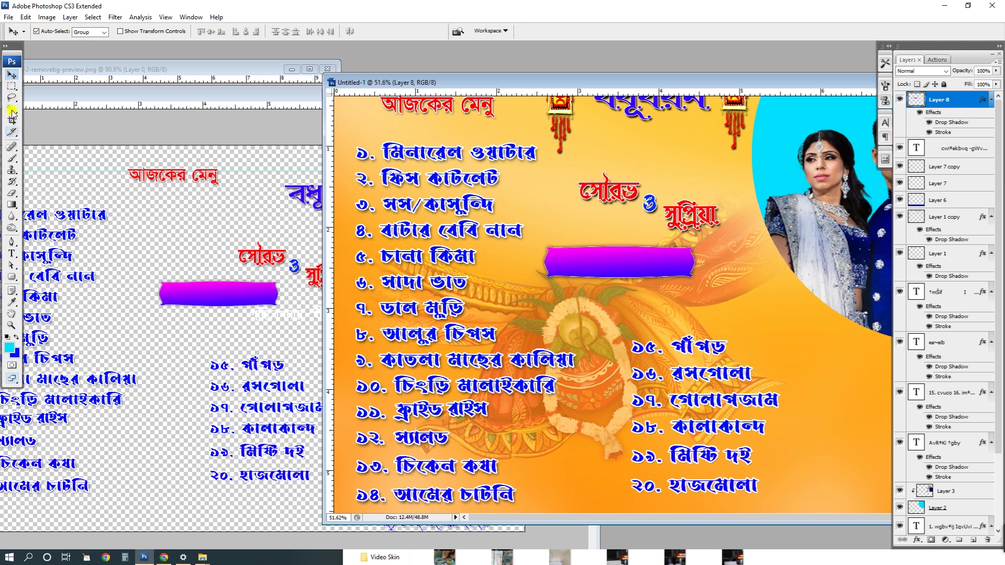
click(12, 276)
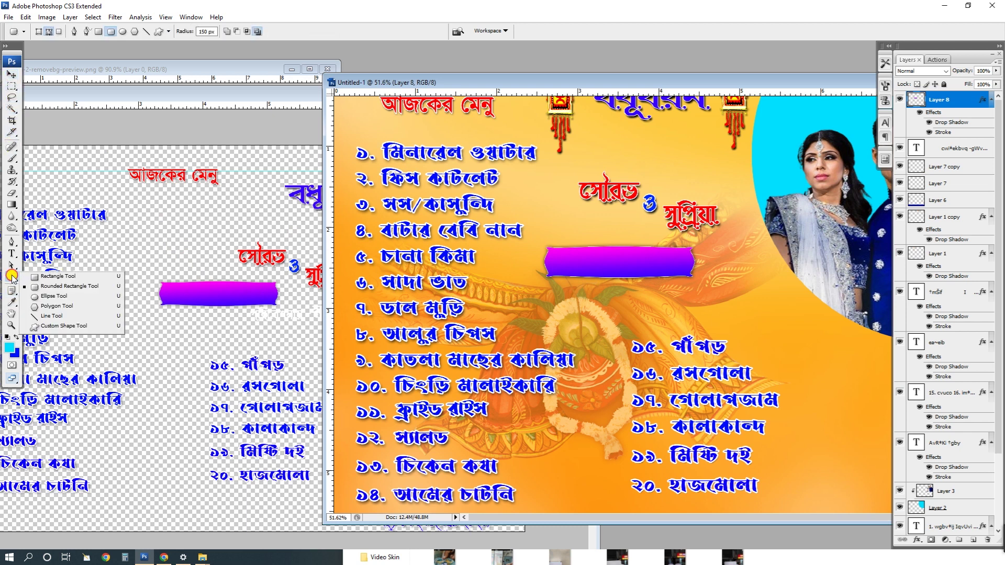
- Append the All shape set to the Custom Shape picker
click(78, 328)
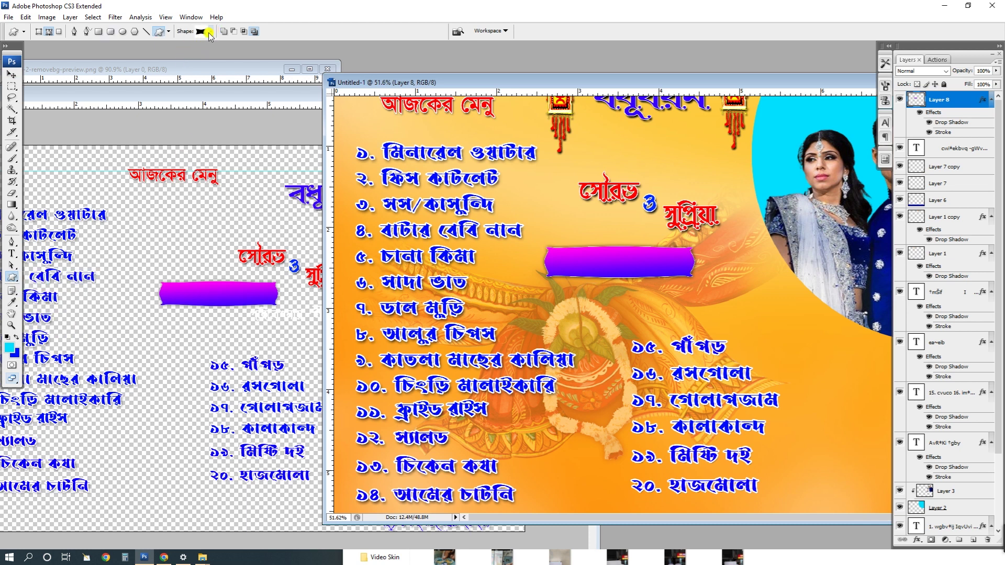
click(210, 32)
drag(553, 436, 645, 438)
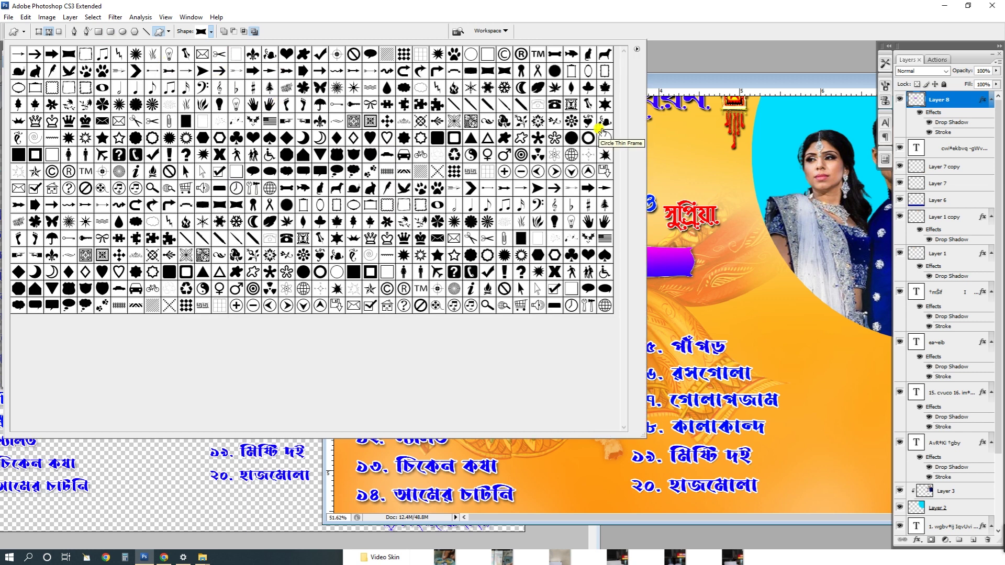
click(637, 50)
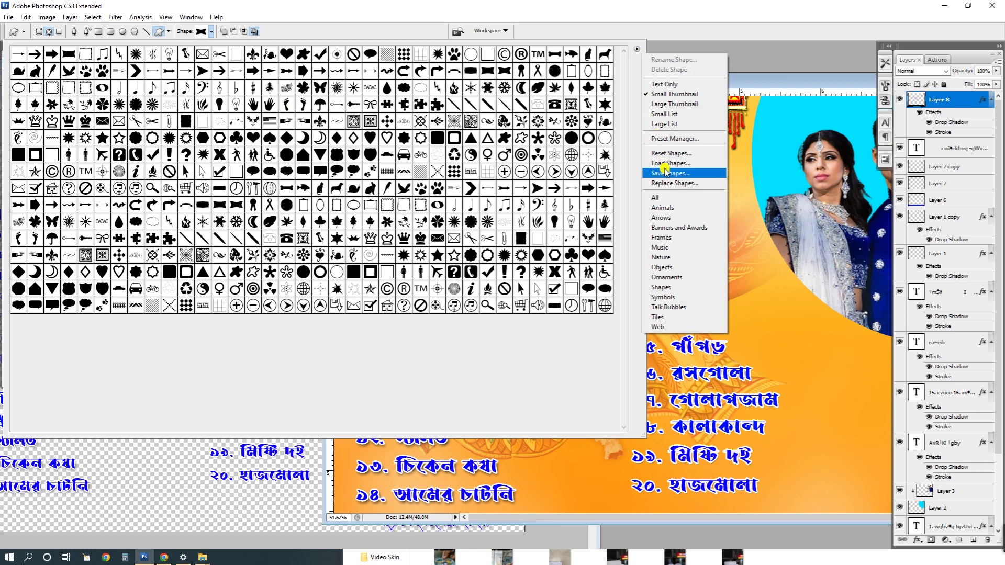
click(667, 199)
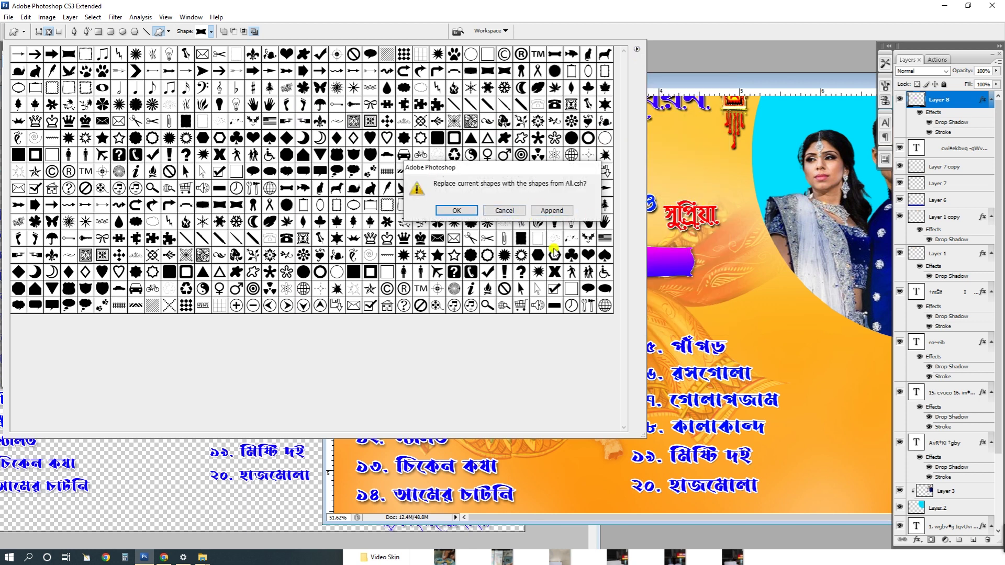
click(552, 210)
- Pick a custom shape and draw it just below the purple banner
scroll(390, 165, down, 2)
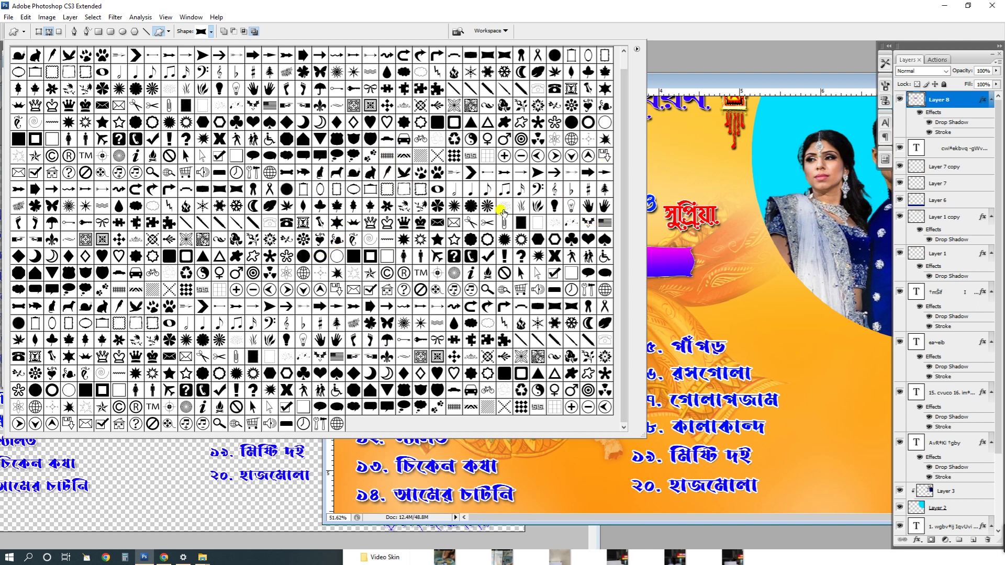
scroll(373, 226, up, 1)
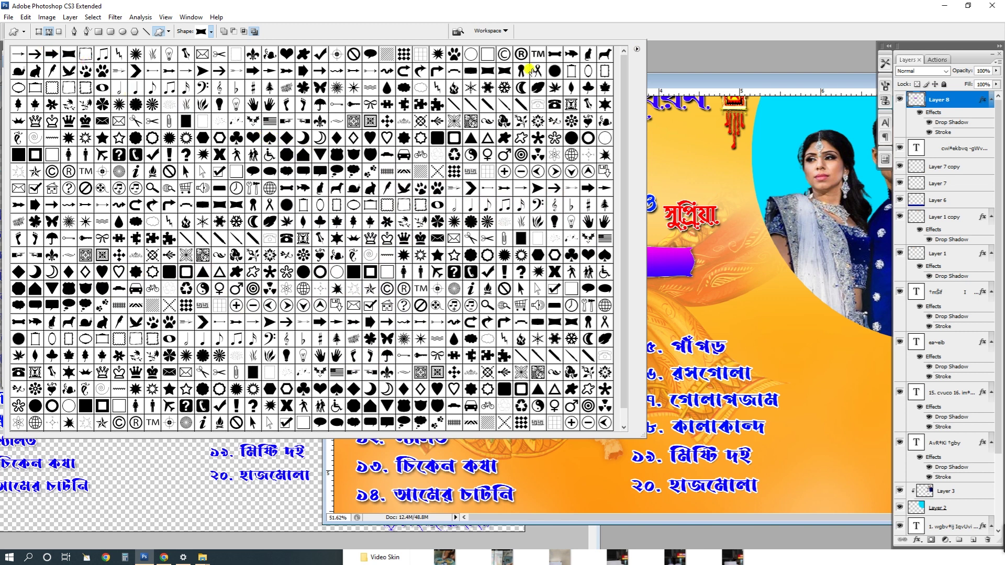
click(471, 77)
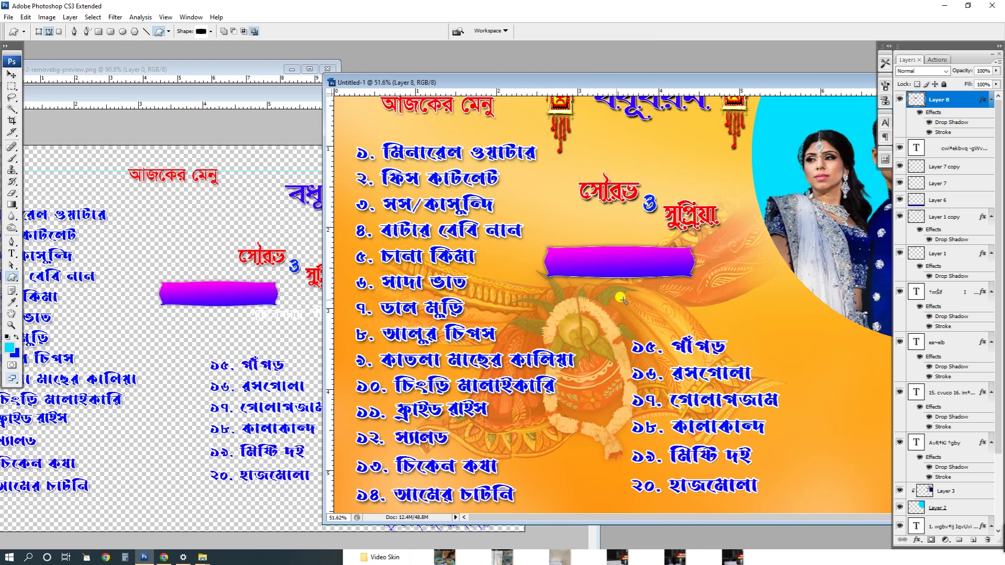
drag(514, 277, 691, 314)
- Add Layer 9 and fill the ribbon selection with the Red, Green gradient
key(ctrl+shift+n)
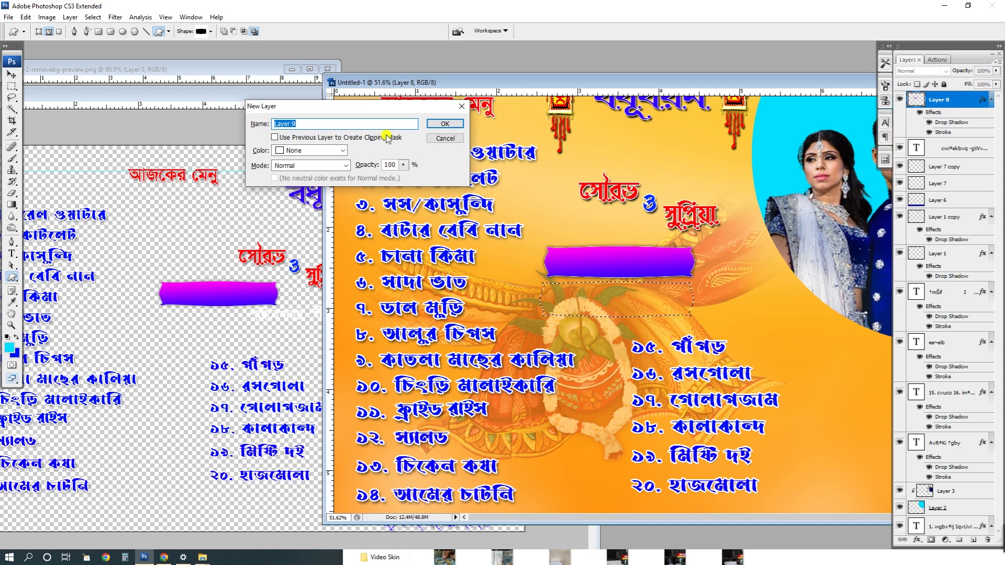
key(Return)
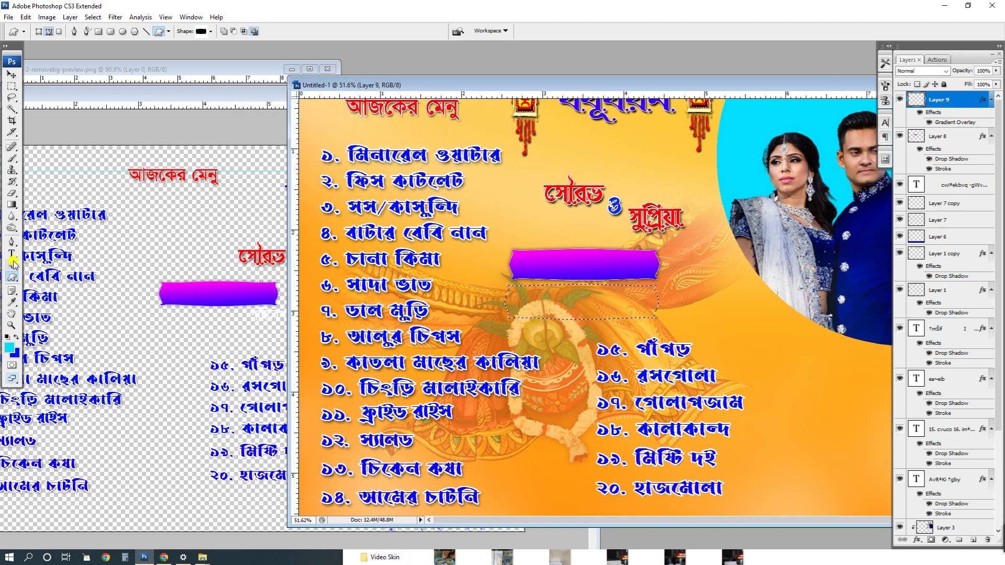
click(10, 206)
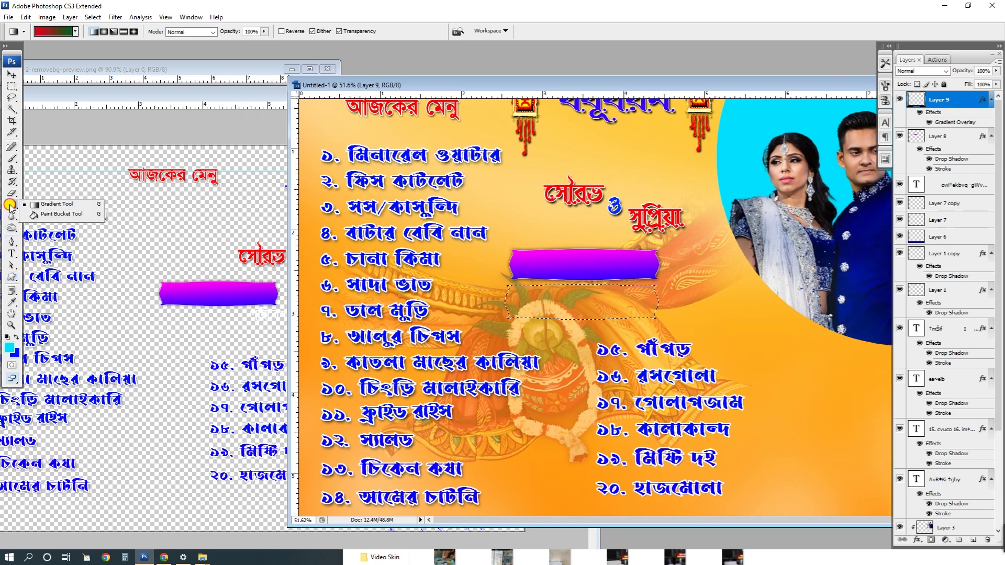
click(61, 204)
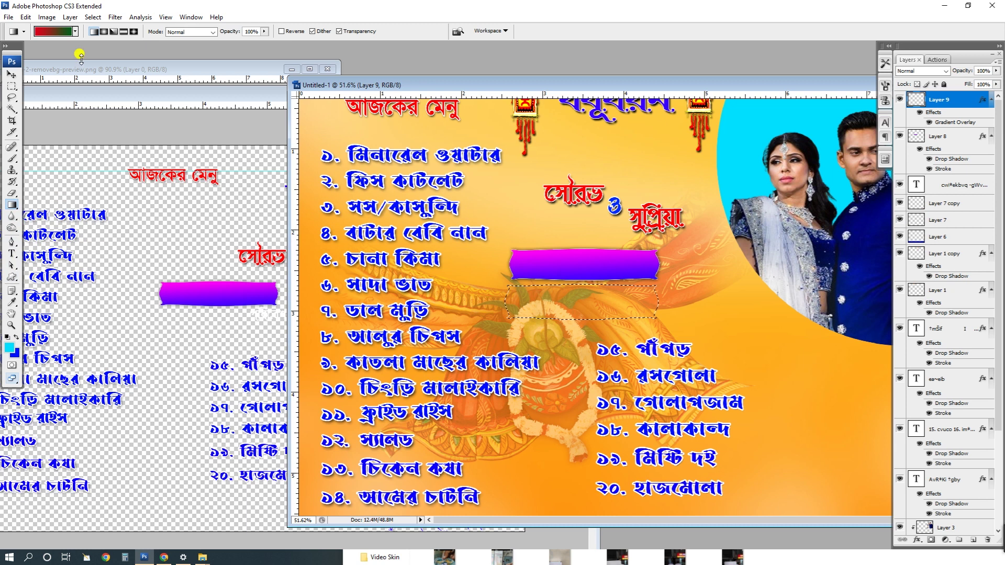
click(56, 32)
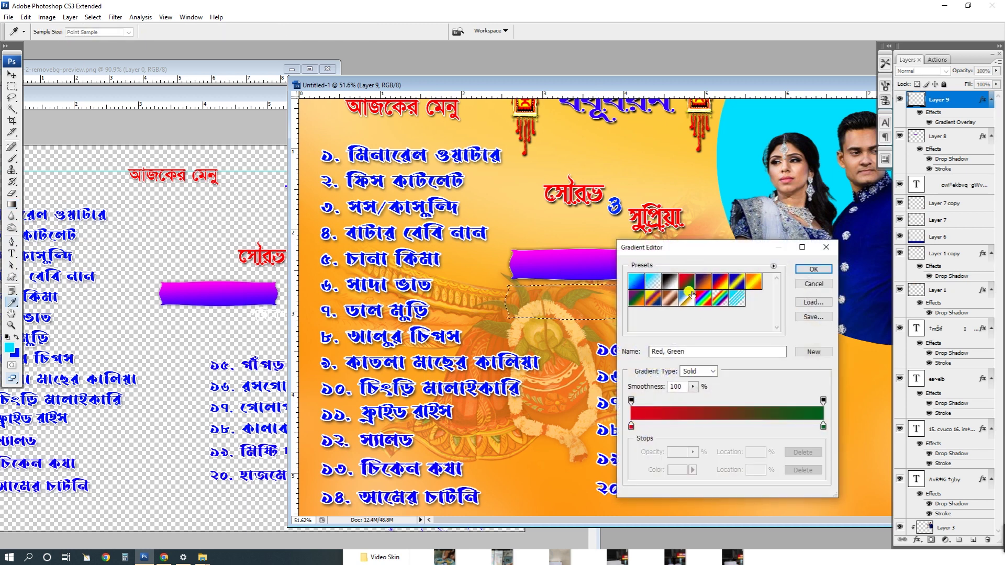
click(813, 269)
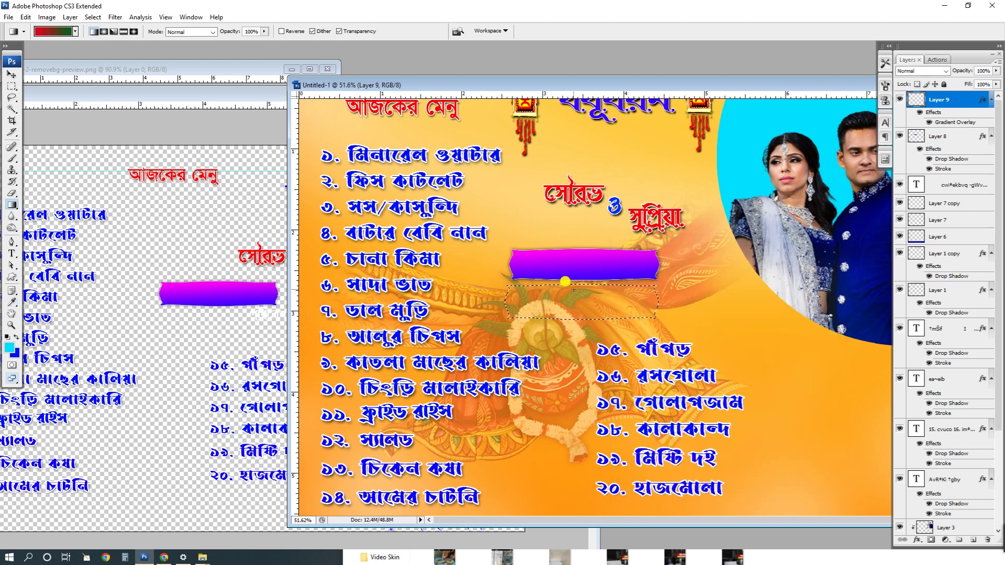
drag(573, 323, 574, 324)
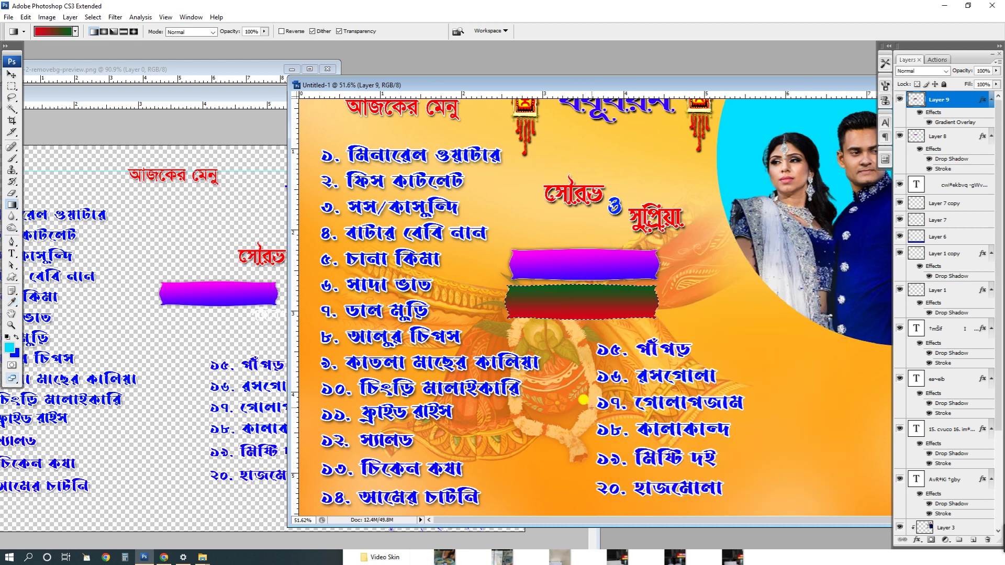
scroll(577, 320, up, 1)
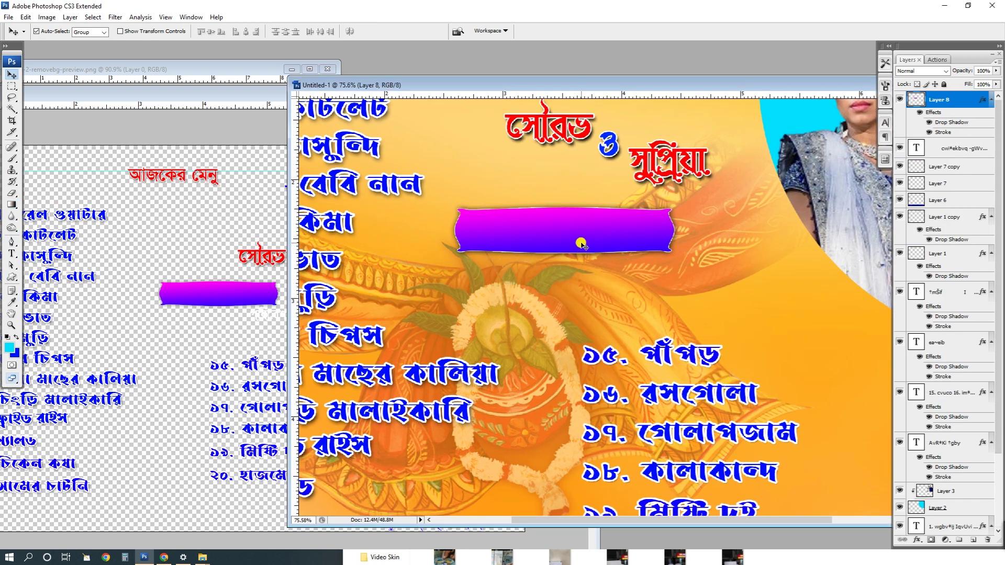
- Move the purple banner up behind the menu title, with its layer beneath the title text
scroll(581, 246, down, 2)
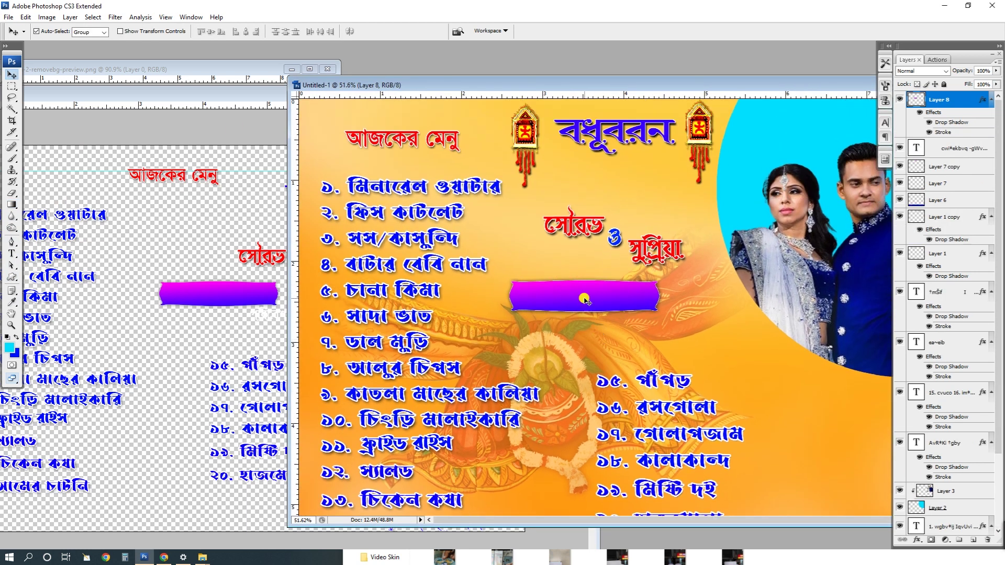
scroll(602, 311, up, 1)
drag(622, 283, 413, 140)
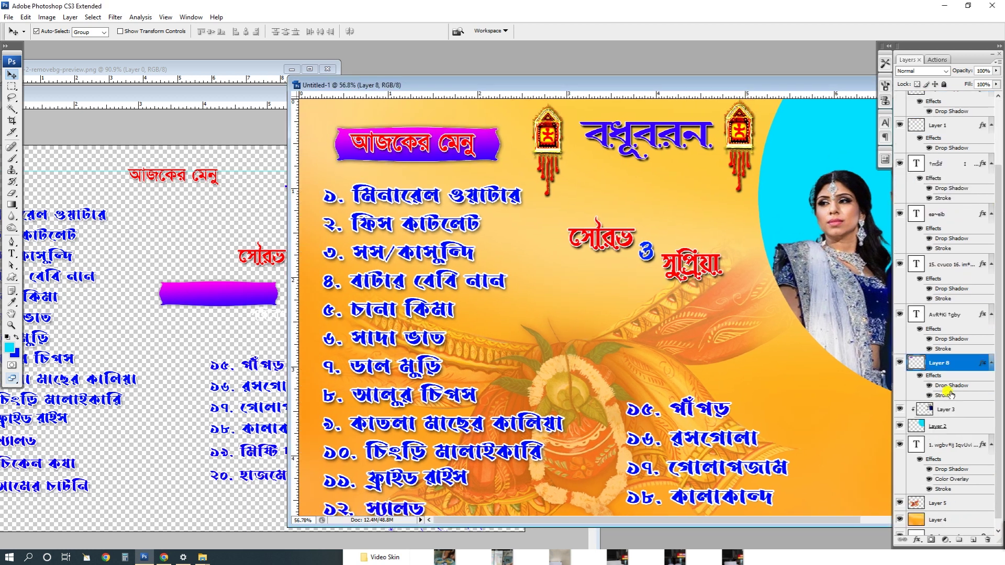
drag(949, 358, 952, 446)
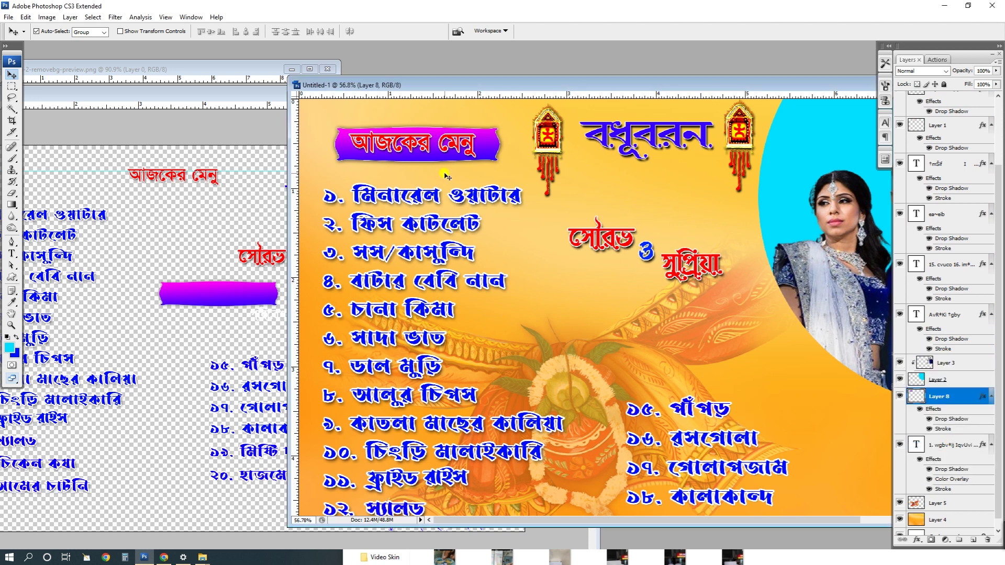
scroll(418, 154, up, 3)
scroll(443, 144, down, 3)
scroll(444, 128, up, 1)
drag(478, 143, 483, 143)
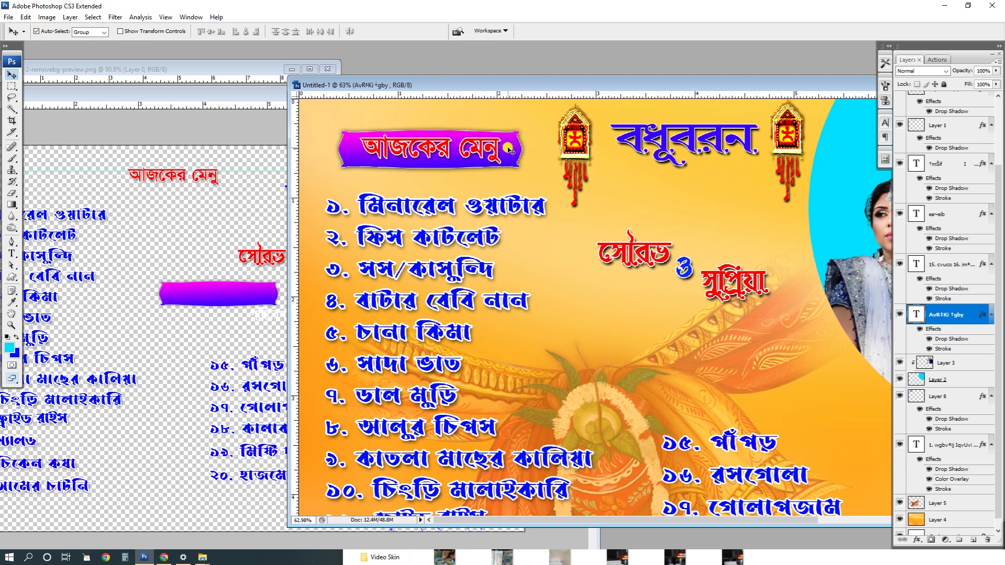
- Widen the purple banner and make it taller, to about 126% height
key(ctrl+t)
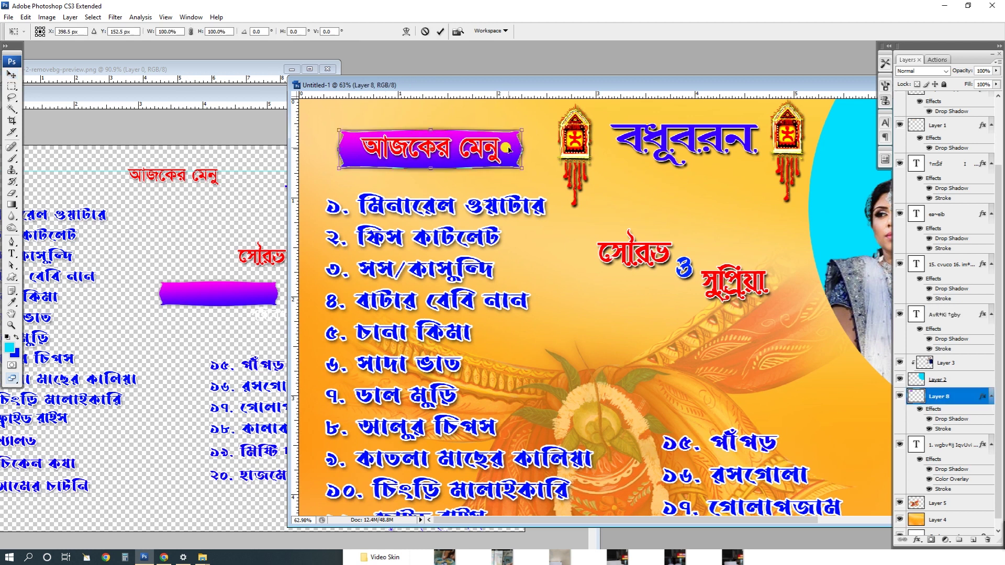
drag(517, 123, 523, 121)
key(Return)
key(ctrl+t)
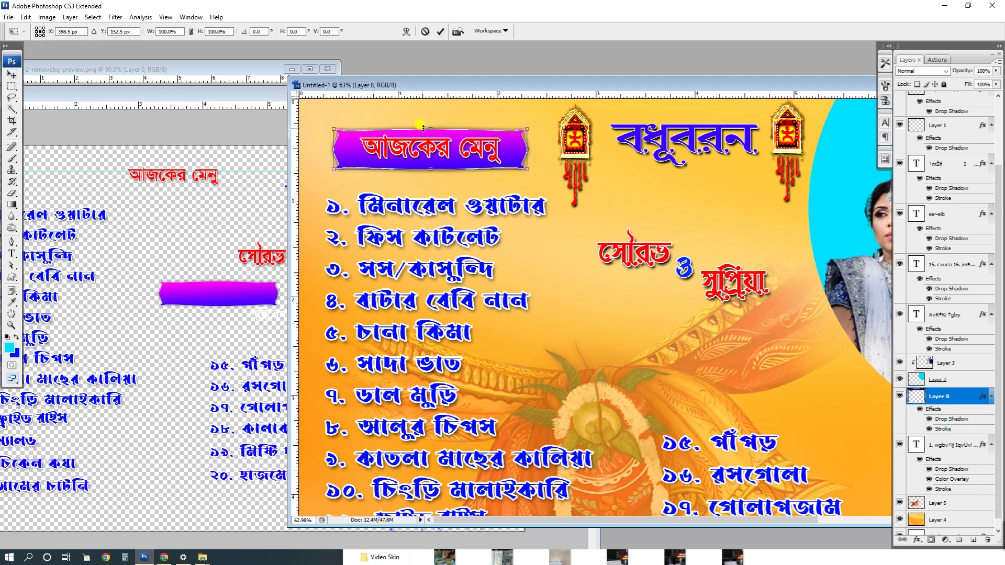
drag(434, 128, 430, 123)
key(Return)
- Fit the whole menu card in view, then minimize Photoshop and the browser to reveal the image folder
key(ctrl+0)
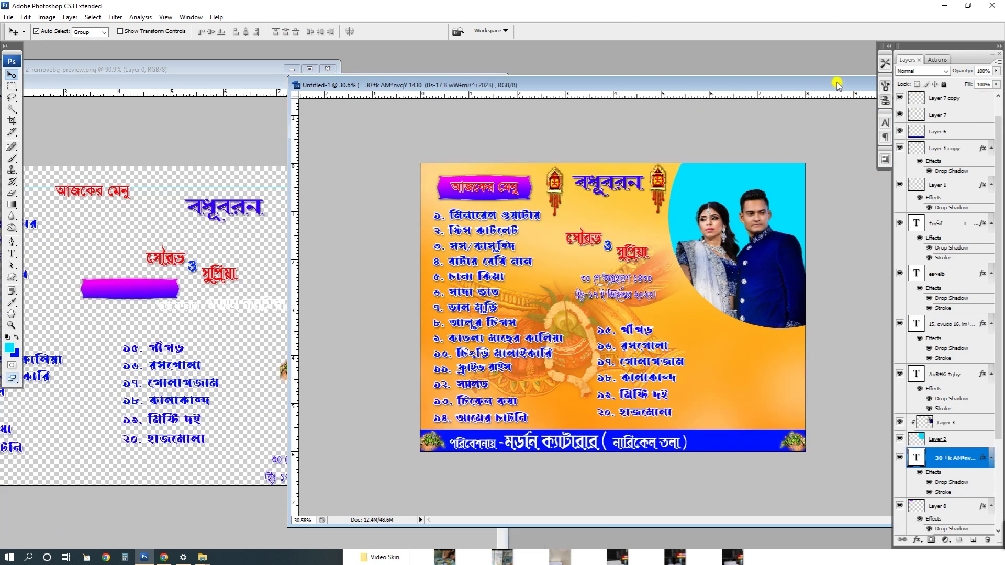
drag(755, 87, 621, 97)
click(945, 5)
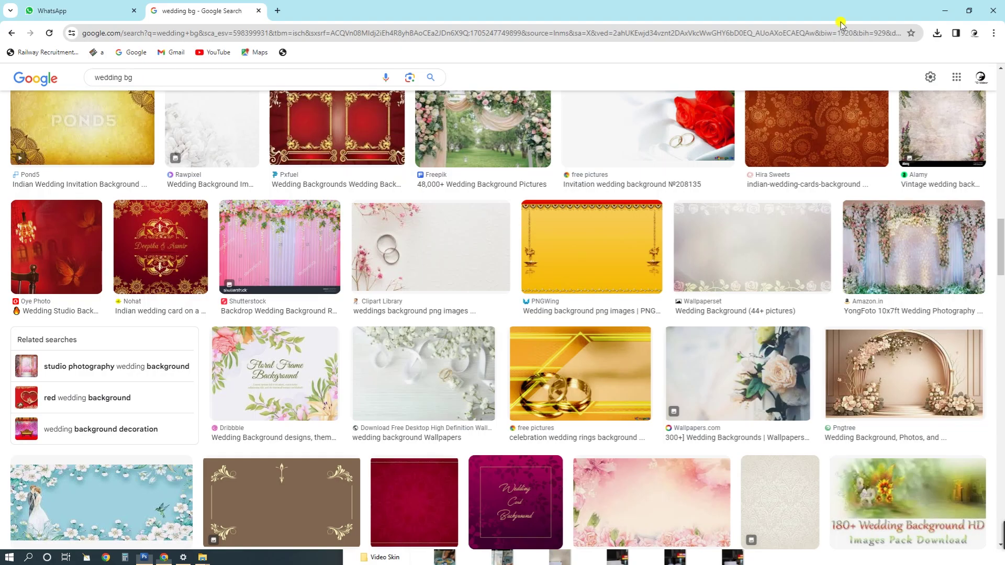
click(945, 10)
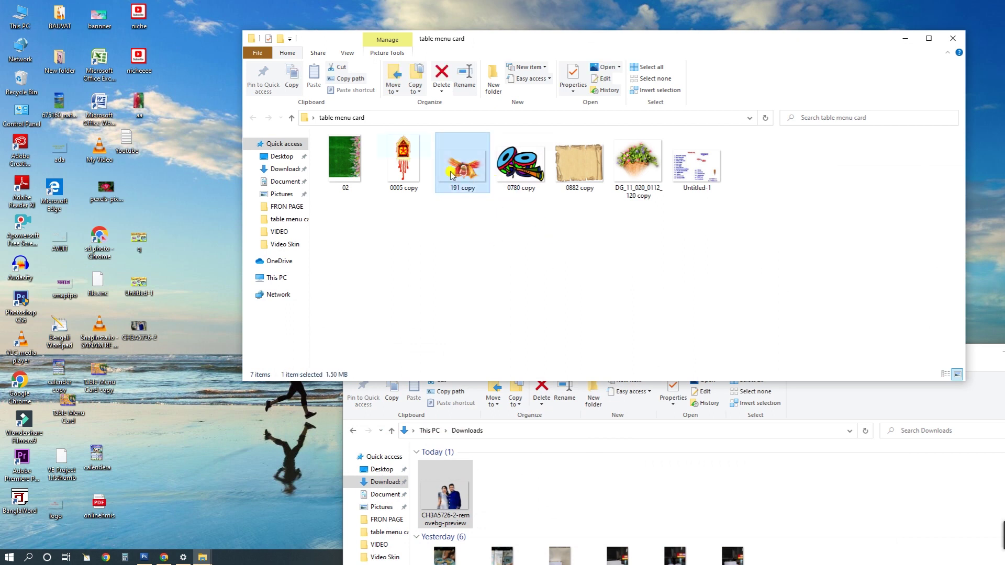
- Select the drums-and-flute image '0780 copy' and send it to Photoshop
click(569, 175)
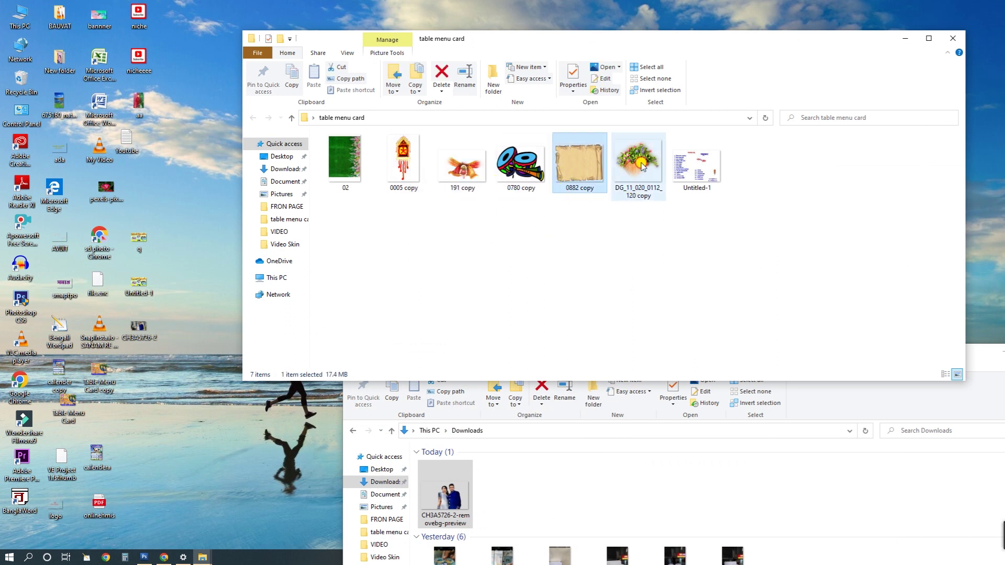
key(Right)
click(521, 160)
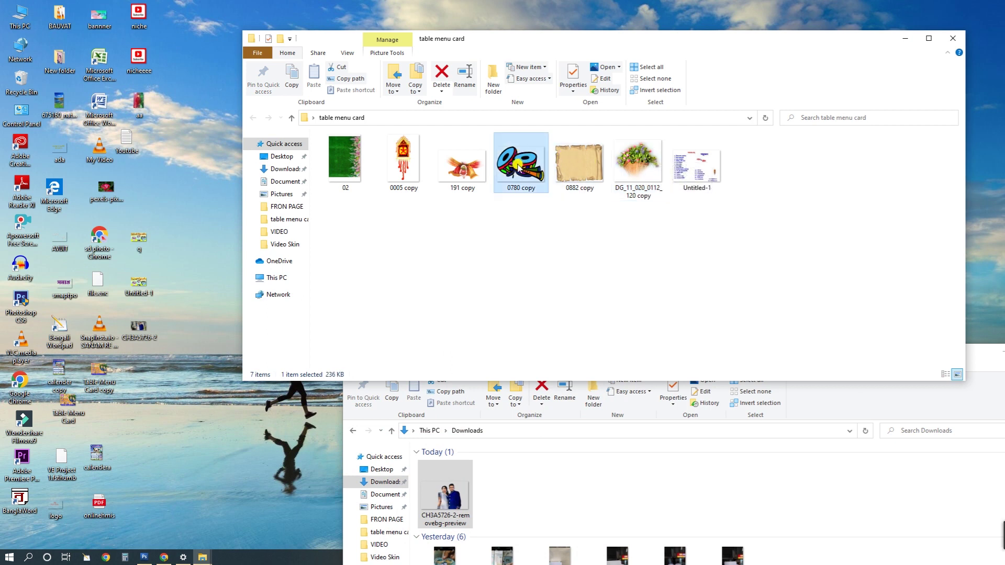
drag(540, 168, 235, 260)
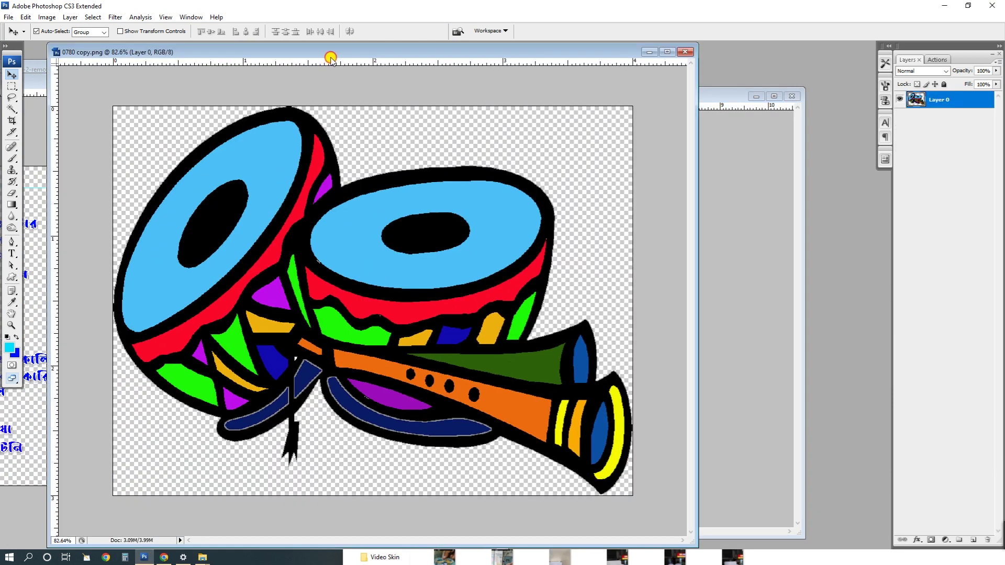
- Place the drums-and-flute art in the menu card, scaled to about 40% in the bottom-right corner
drag(326, 57, 1004, 130)
drag(879, 307, 529, 405)
key(ctrl+t)
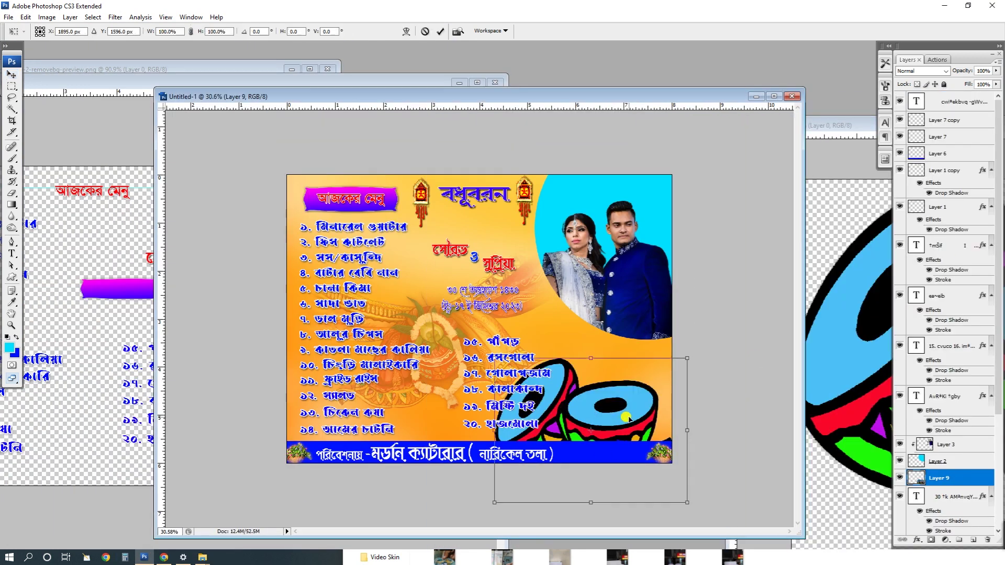
drag(625, 418, 641, 386)
drag(695, 321, 643, 375)
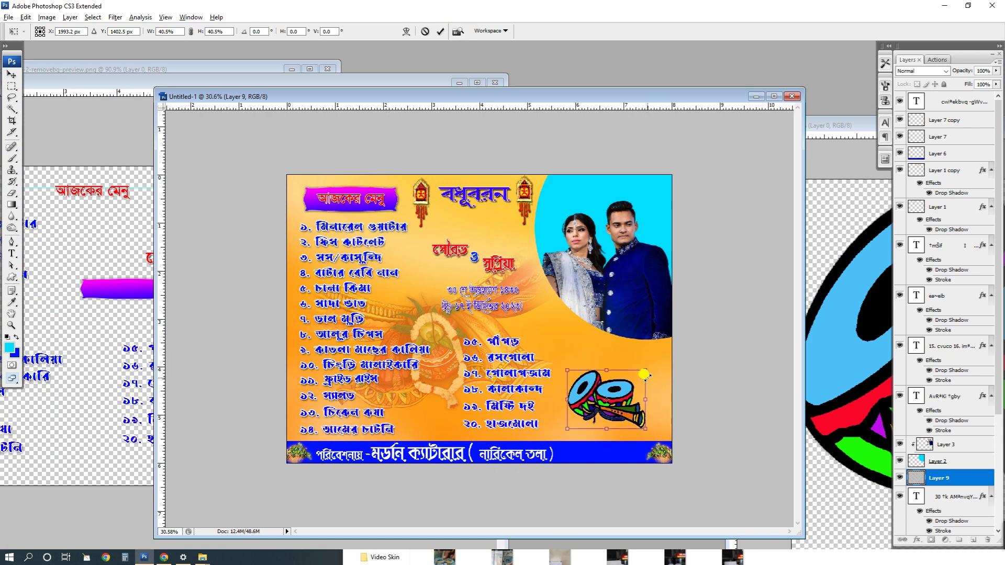
drag(628, 412, 657, 425)
key(Return)
click(523, 395)
click(428, 427)
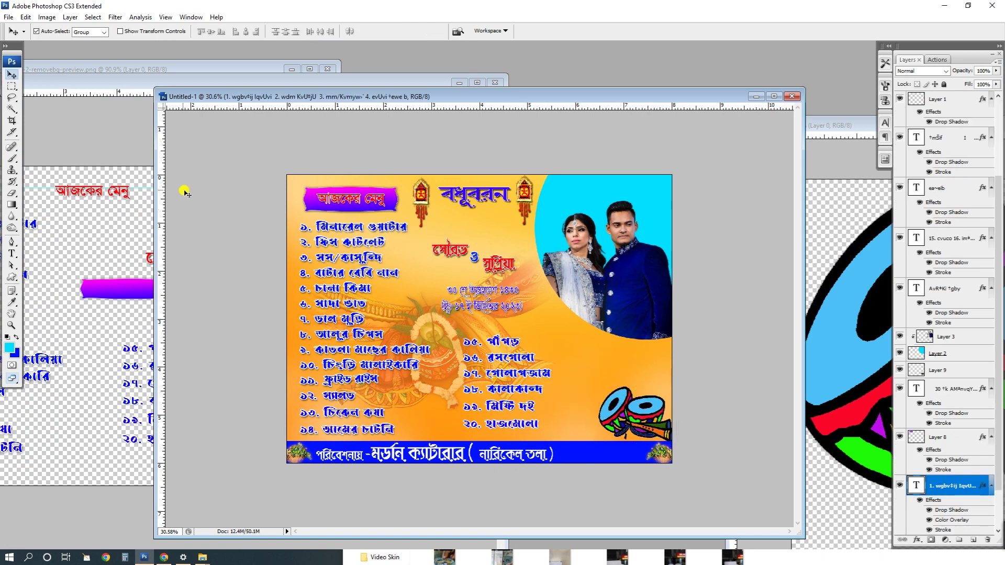
- Unhide the orange swoosh in the earlier design, copy it into the menu card and start resizing it
click(96, 149)
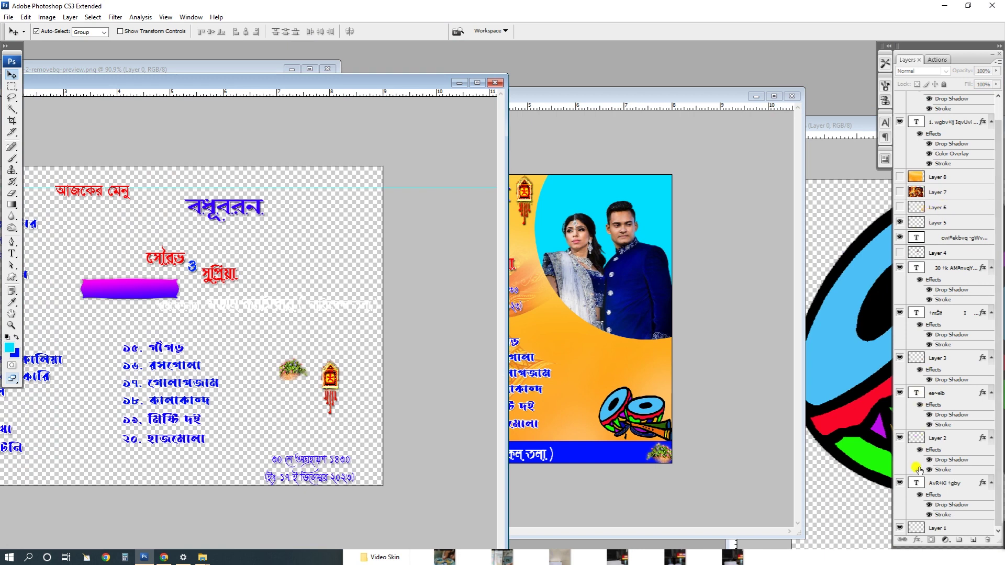
scroll(909, 384, up, 1)
click(900, 230)
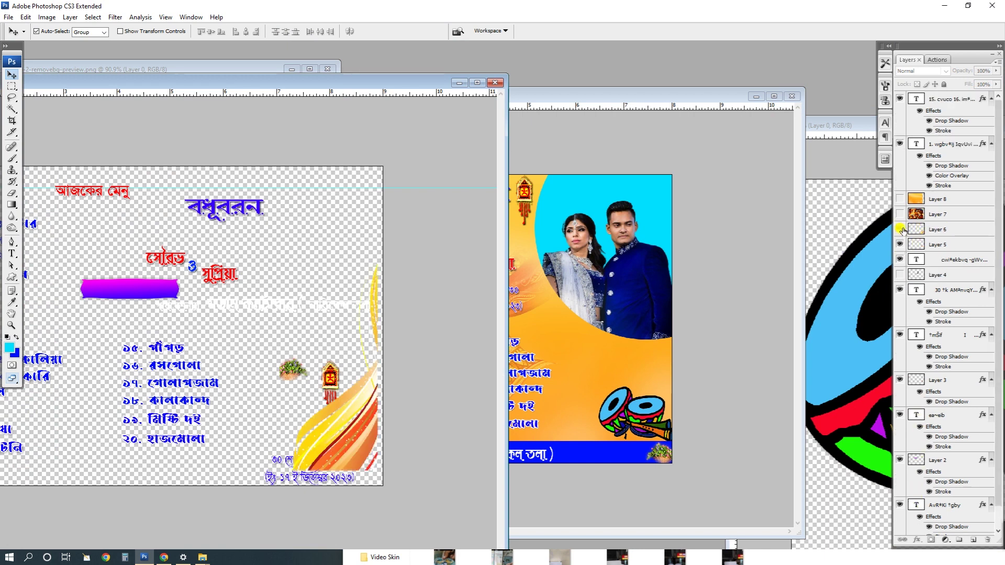
click(375, 443)
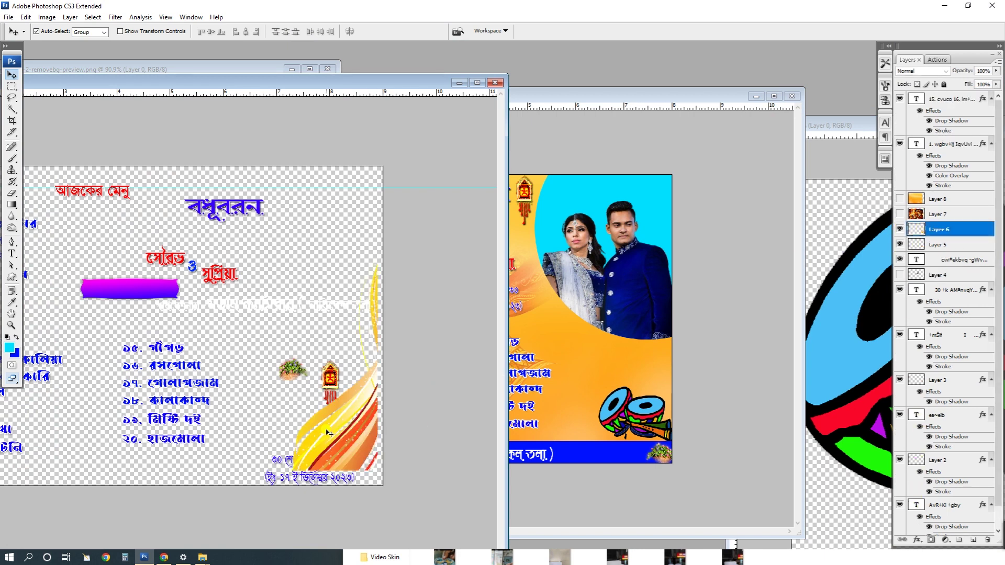
drag(331, 430, 675, 409)
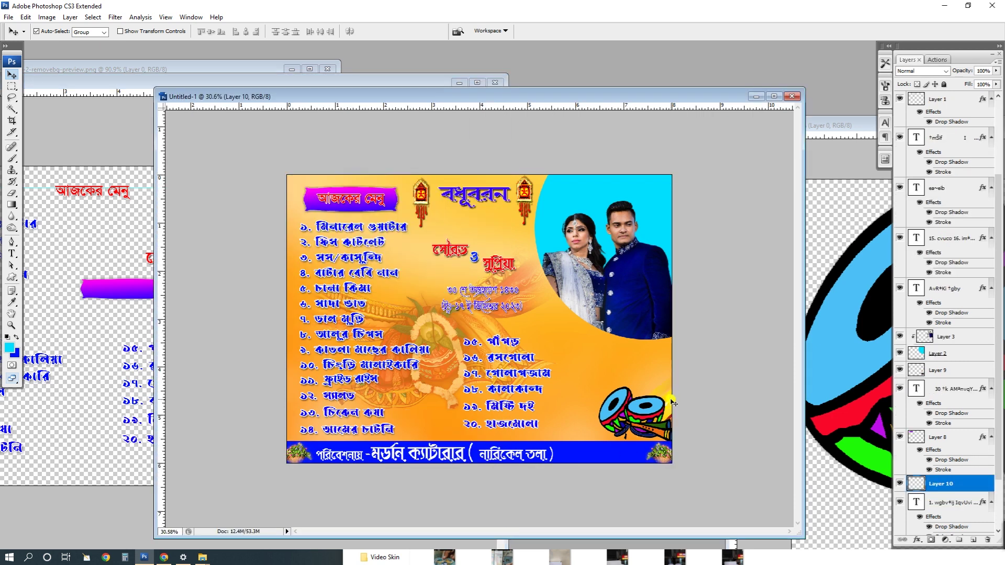
key(ctrl+t)
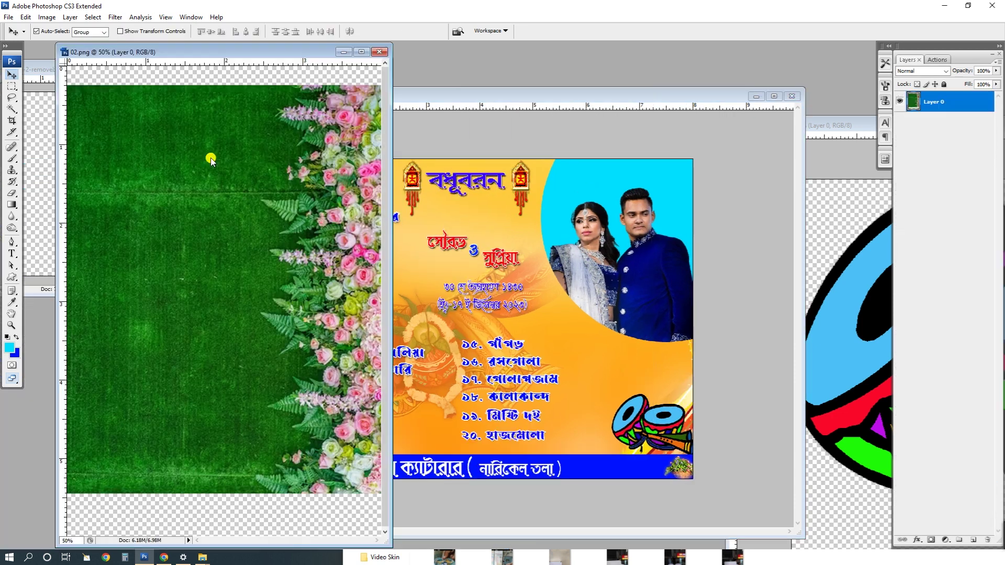
key(ctrl+minus)
key(ctrl+minus)
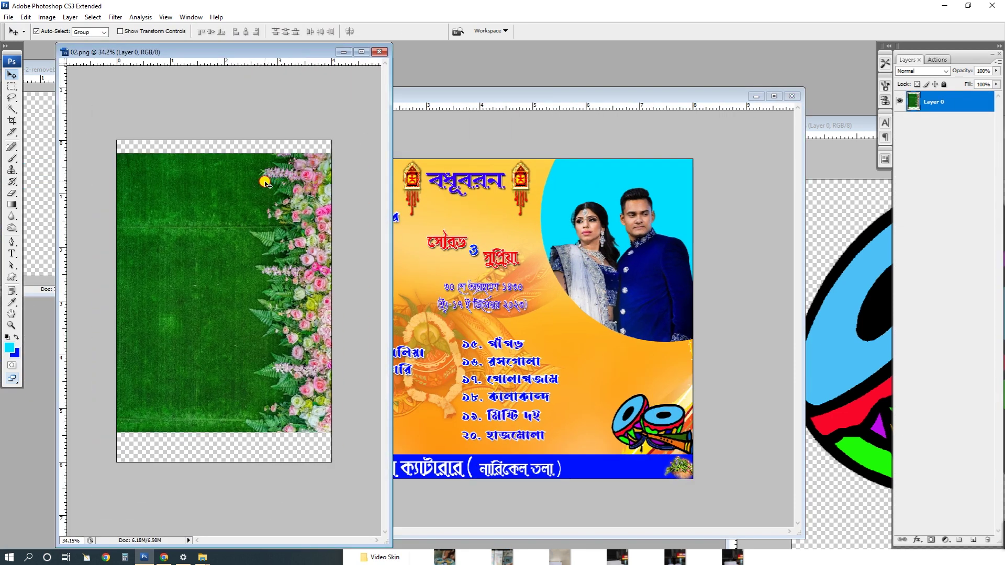
- Copy the grass-and-flowers image 02.png into the menu card
click(677, 179)
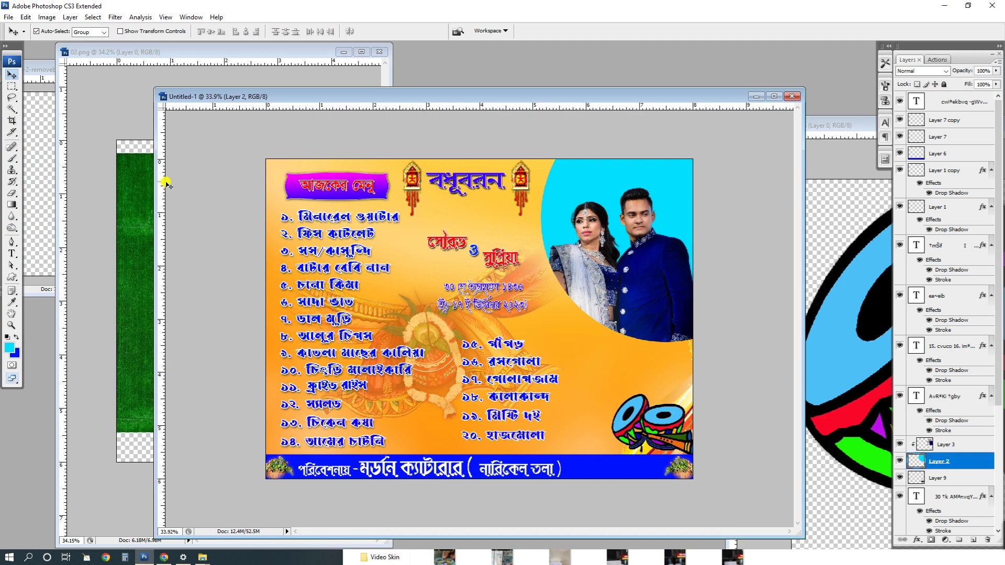
click(109, 179)
drag(182, 179, 587, 188)
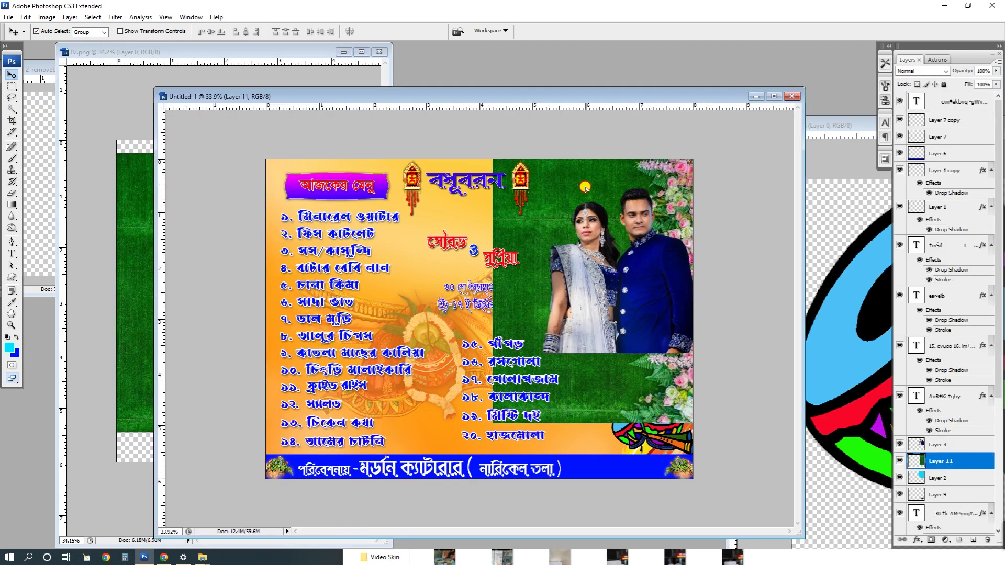
- Clip the grass to the cyan backdrop and the couple photo to the curved frame, rotating the backdrop 90°
alt+click(961, 468)
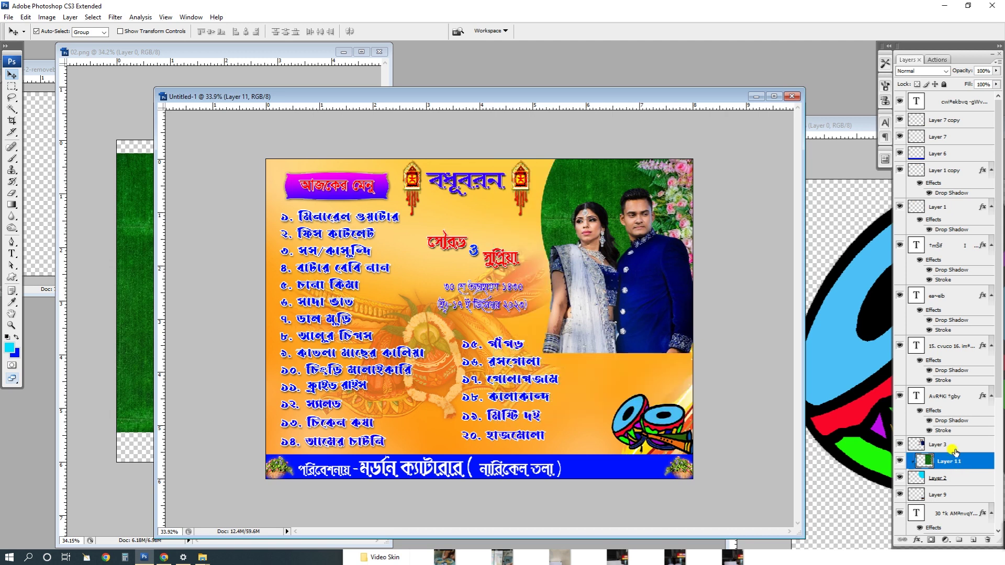
alt+click(968, 453)
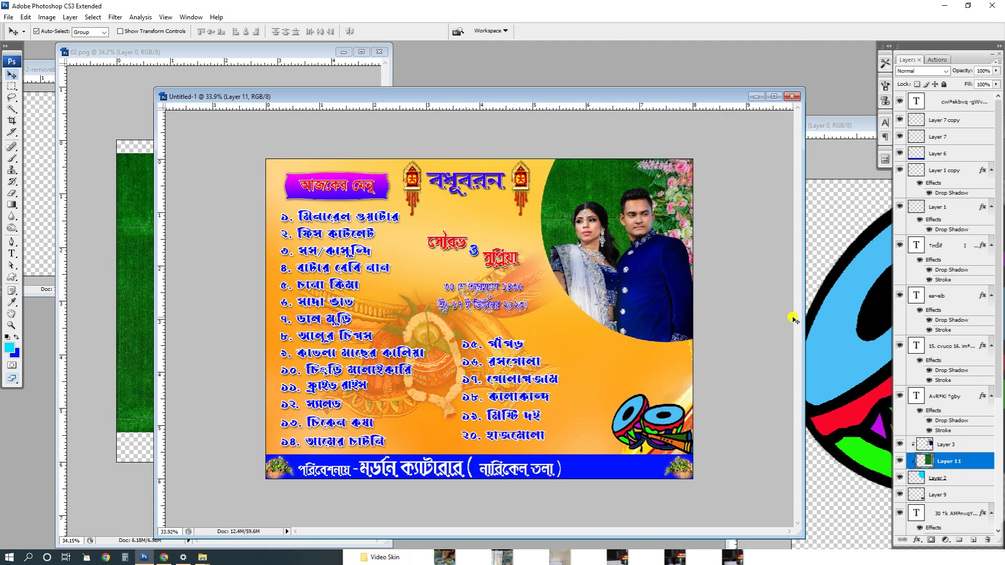
key(ctrl+t)
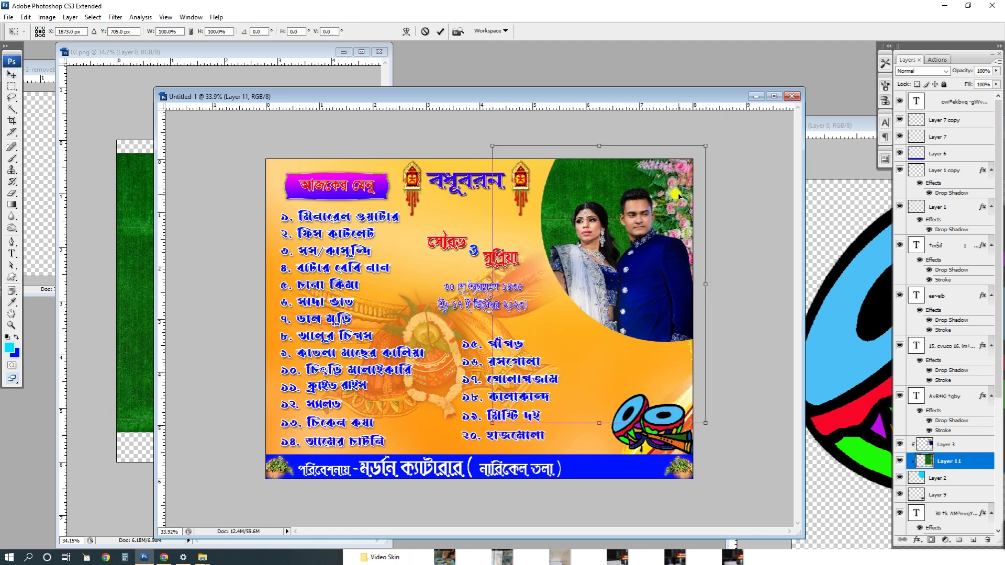
key(ctrl+0)
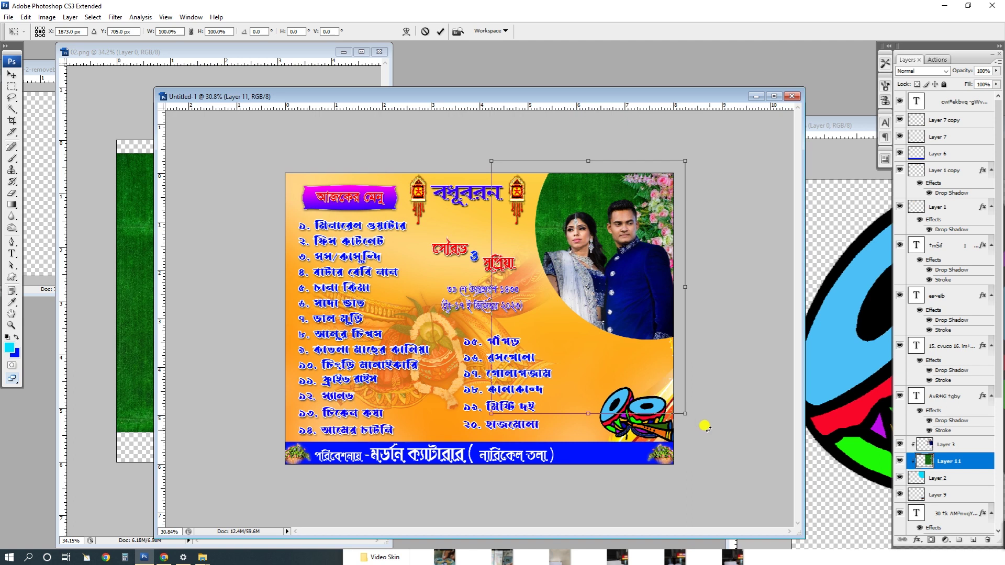
drag(695, 430, 736, 152)
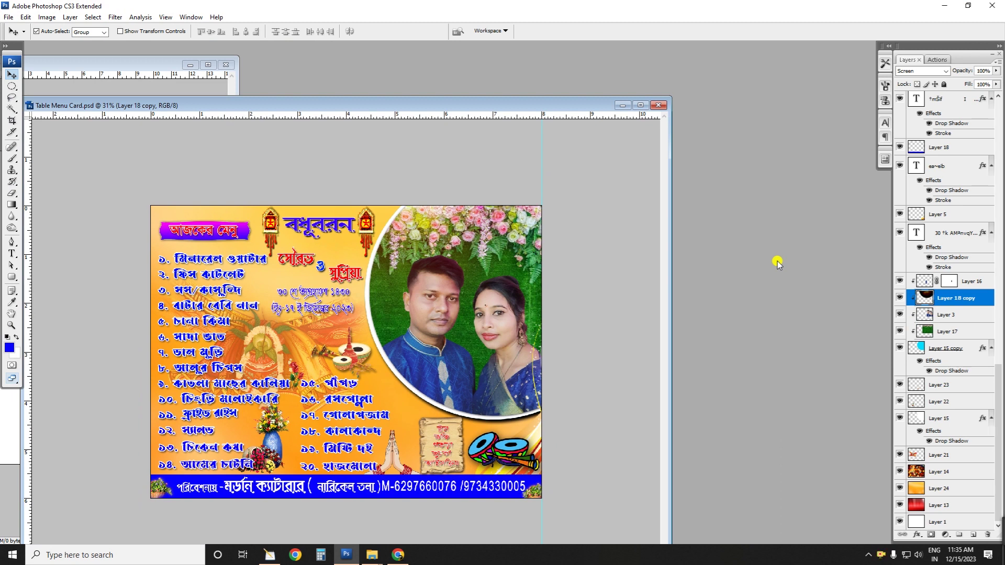
- Create a 12 × 18 inch, 300 ppi document and move its window to the right
click(780, 257)
key(ctrl+n)
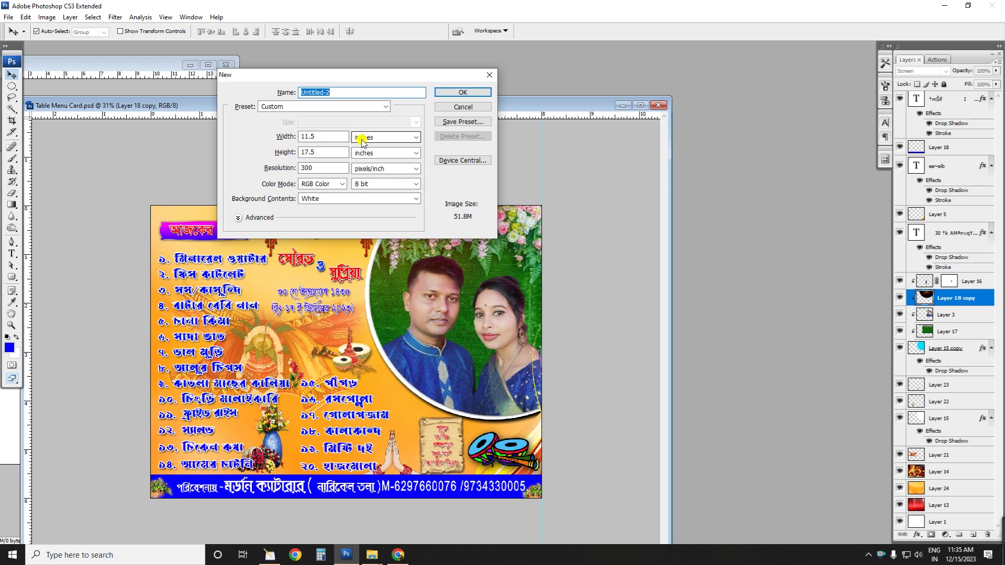
key(Tab)
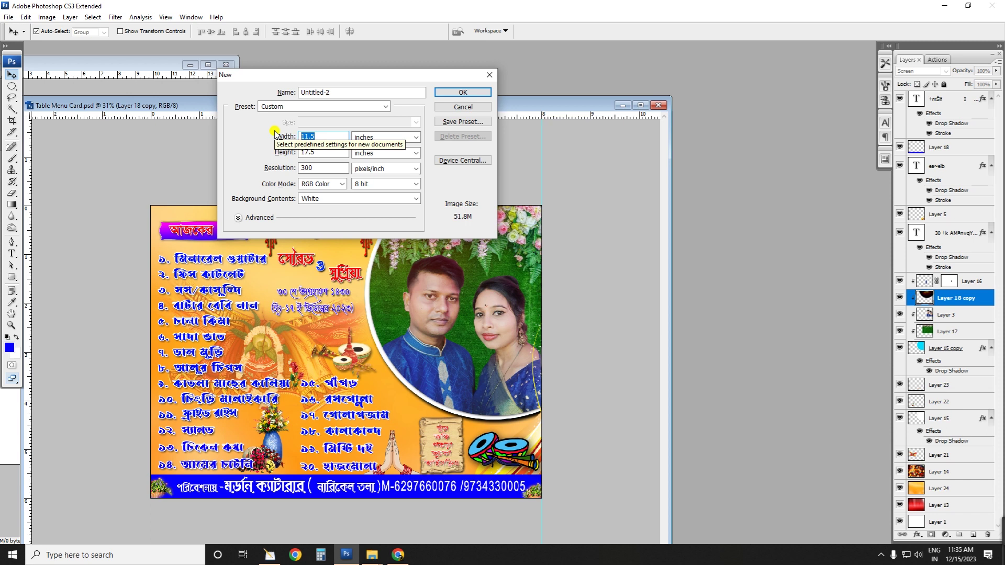
text(12)
key(Tab)
text(18)
key(Return)
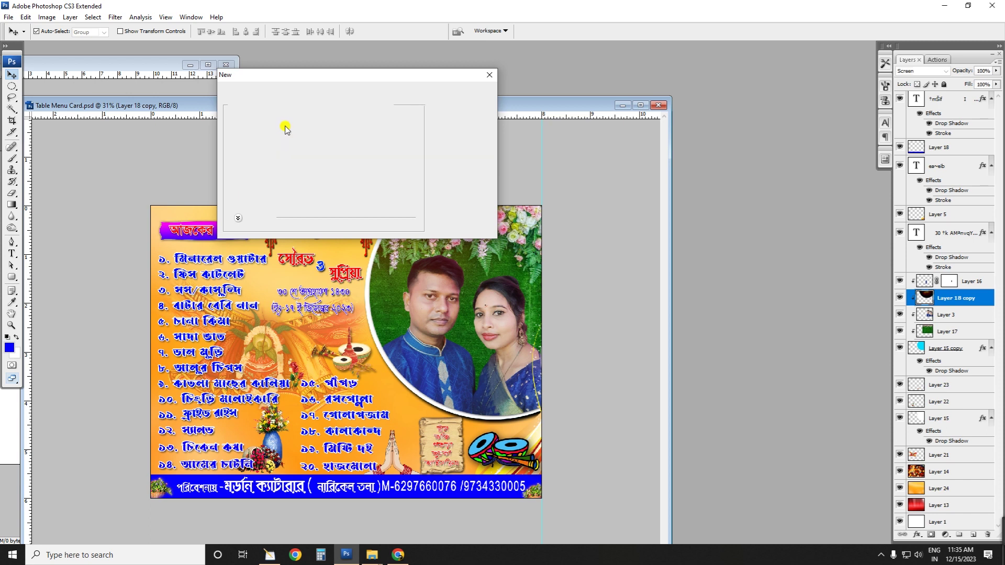
scroll(281, 121, down, 3)
drag(264, 52, 699, 80)
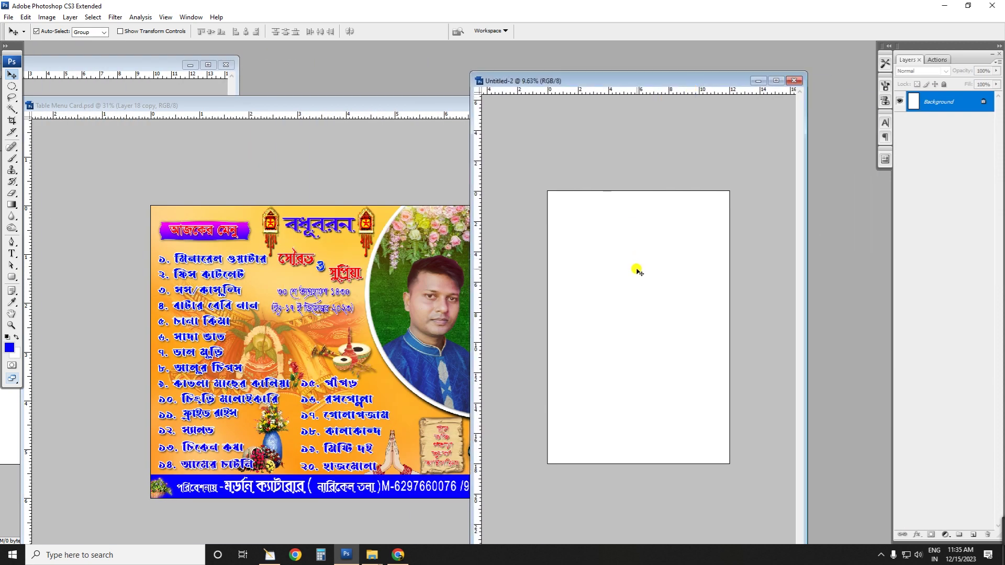
- Fit the finished menu card in view and merge all its layers into one
click(386, 108)
key(ctrl+minus)
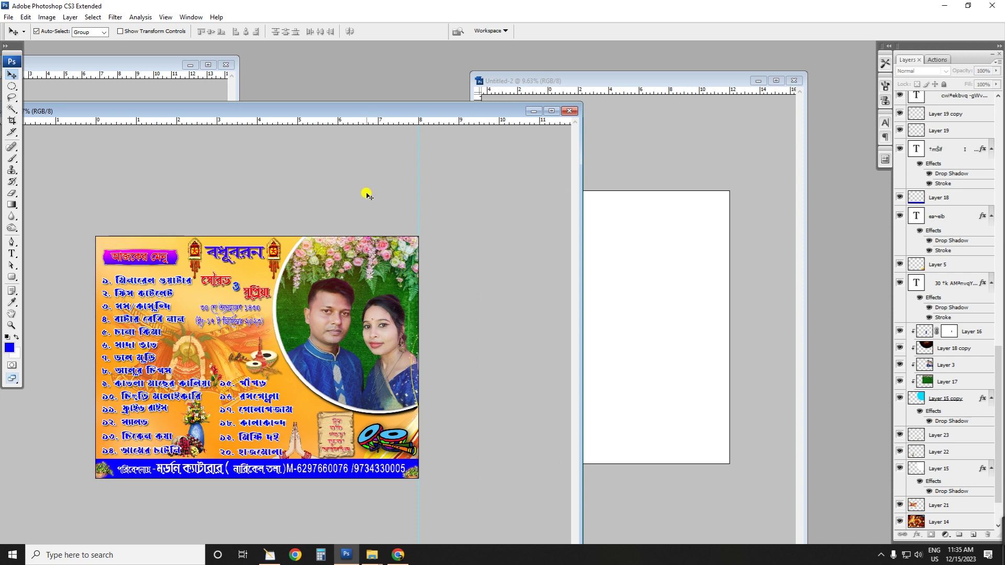
key(ctrl+e)
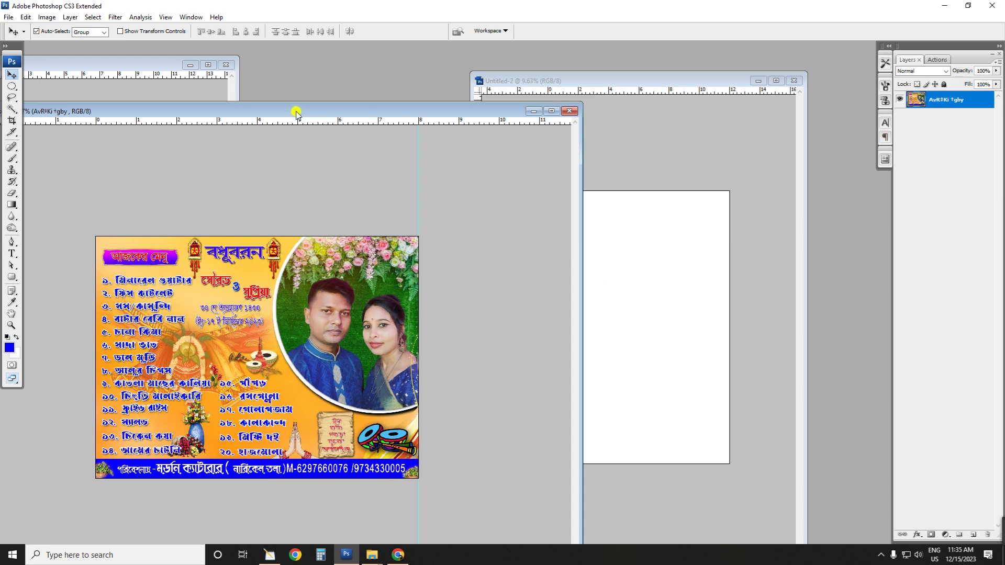
drag(295, 112, 237, 113)
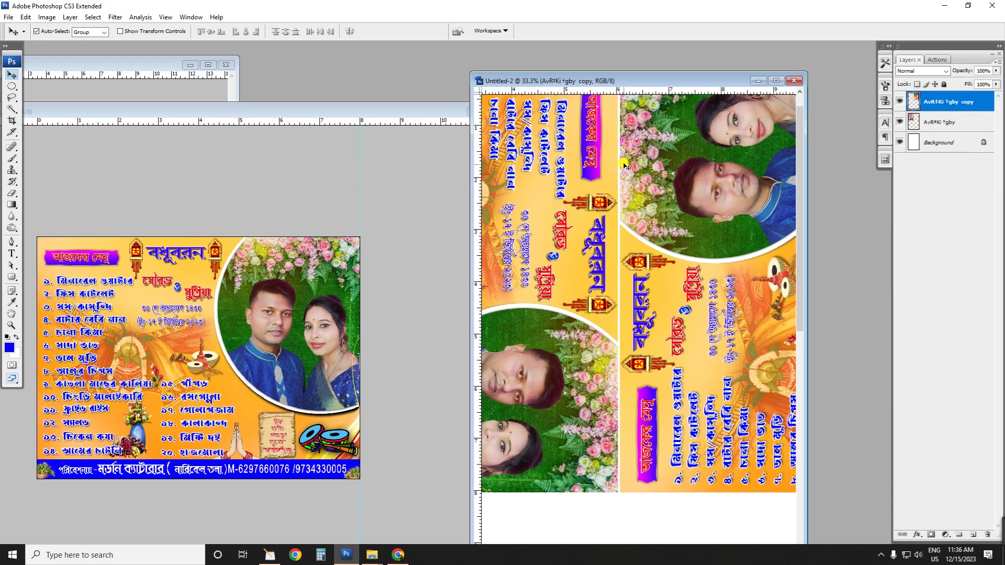
scroll(626, 166, up, 1)
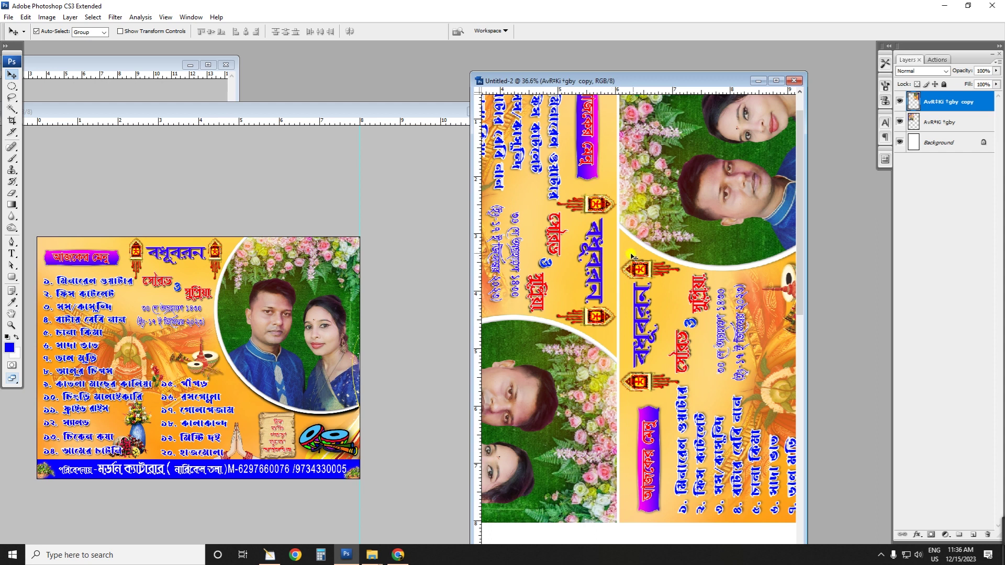
scroll(630, 247, down, 3)
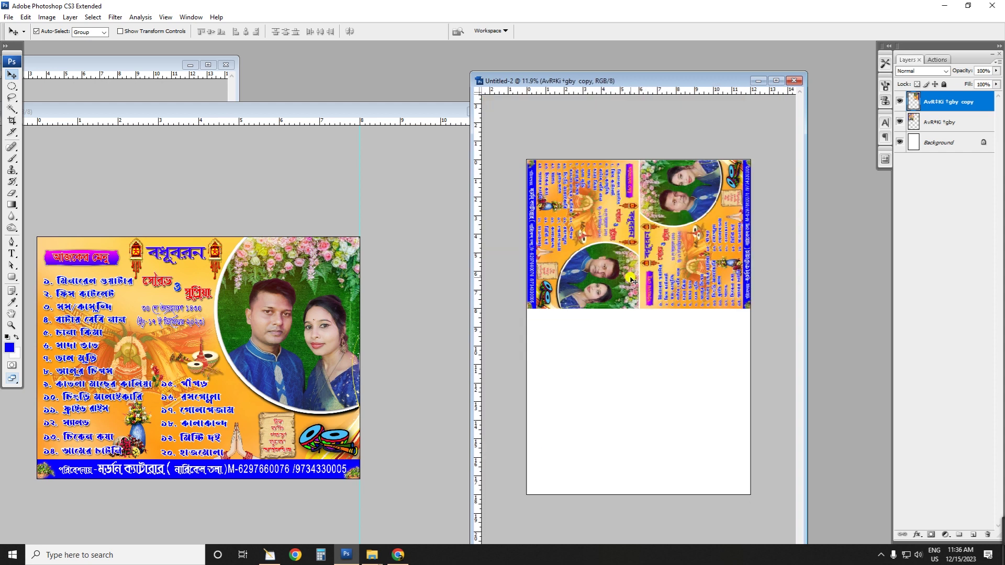
- Rotate both card copies 90° together and move them to the top of the sheet
drag(634, 345, 702, 256)
key(ctrl+t)
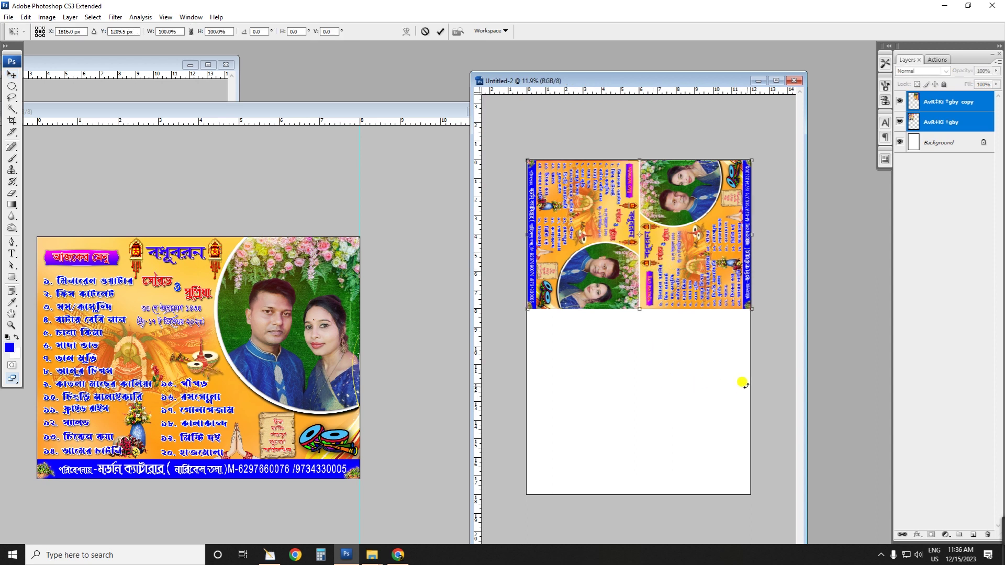
drag(740, 381, 751, 150)
drag(609, 189, 575, 260)
key(shift+Right)
key(shift+Right)
key(shift+Right)
key(shift+Right)
key(shift+Right)
key(Return)
- Nudge the upper card copy up and the lower copy slightly left
click(727, 248)
click(659, 248)
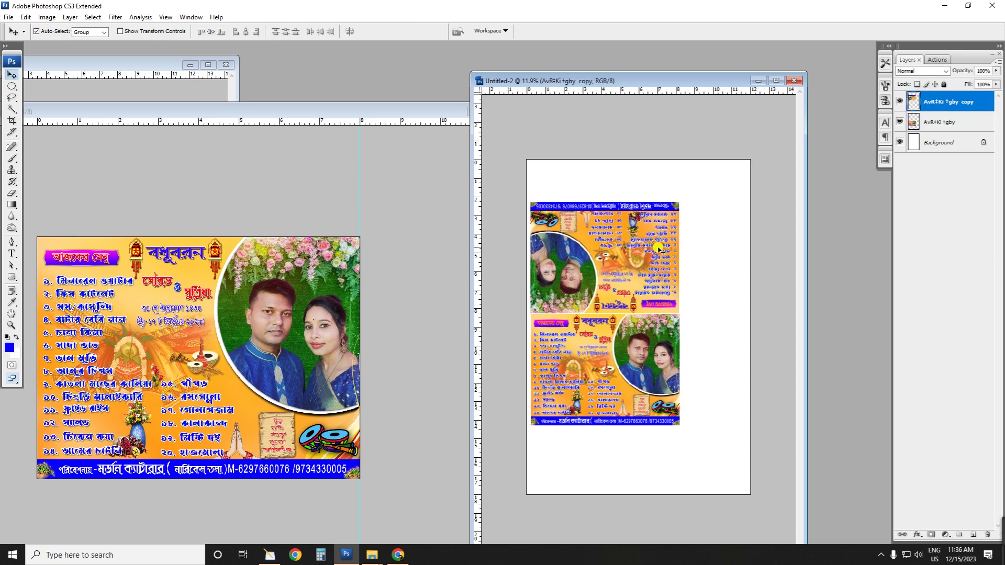
key(shift+Up)
key(shift+Up)
key(shift+Up)
key(shift+Up)
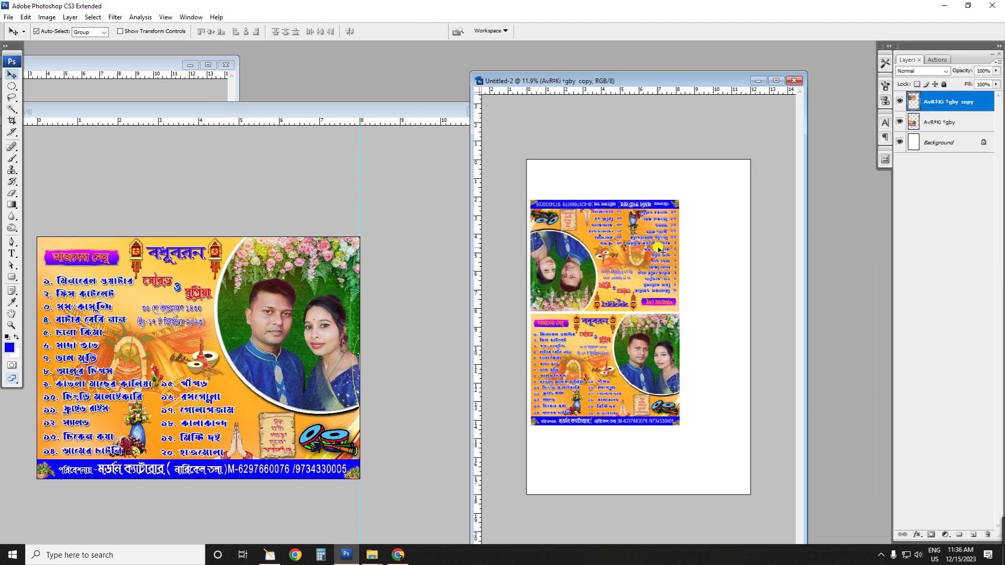
click(661, 337)
key(shift+Left)
key(shift+Left)
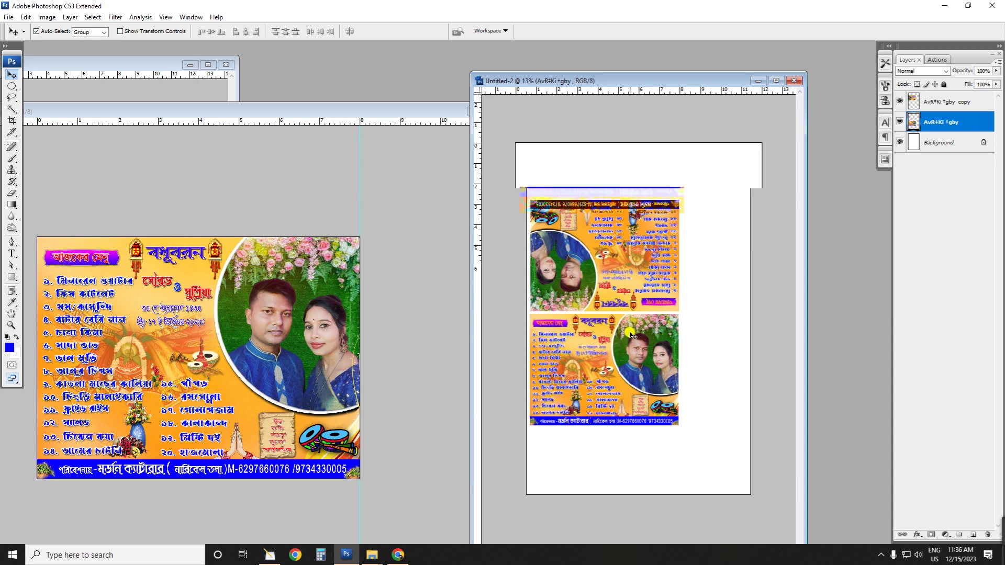
scroll(583, 313, up, 3)
key(ctrl+plus)
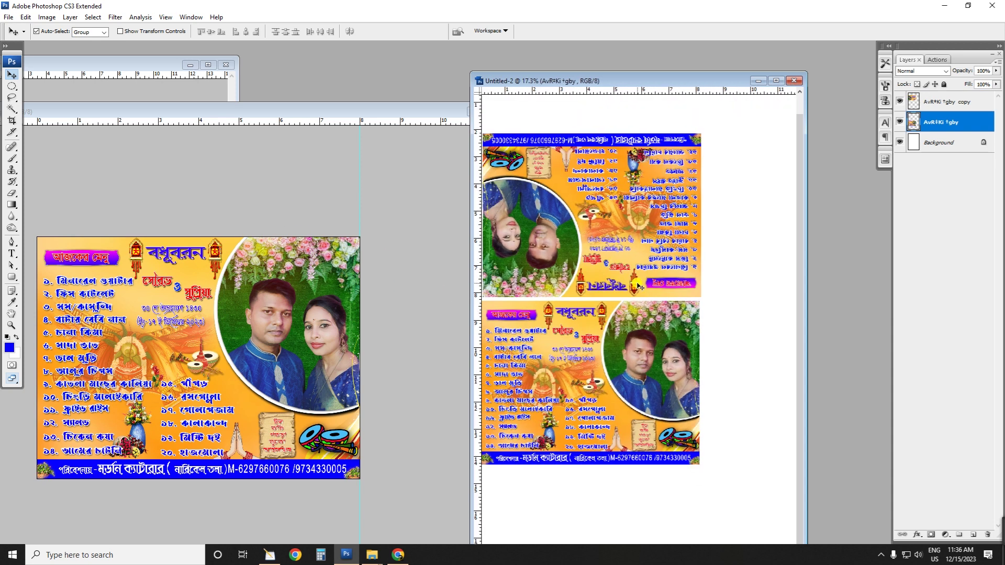
click(629, 260)
- Rearrange the menu card and blank Untitled-1 document windows
drag(324, 113, 264, 236)
click(204, 157)
drag(141, 66, 324, 55)
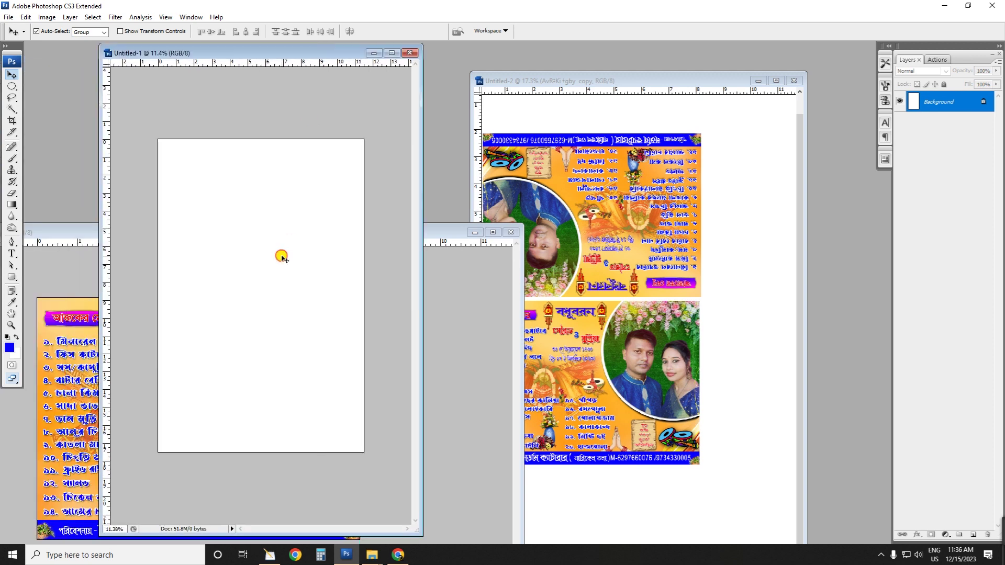
- Shift the couple's names text slightly down-right in the menu card
click(470, 258)
drag(429, 233, 466, 178)
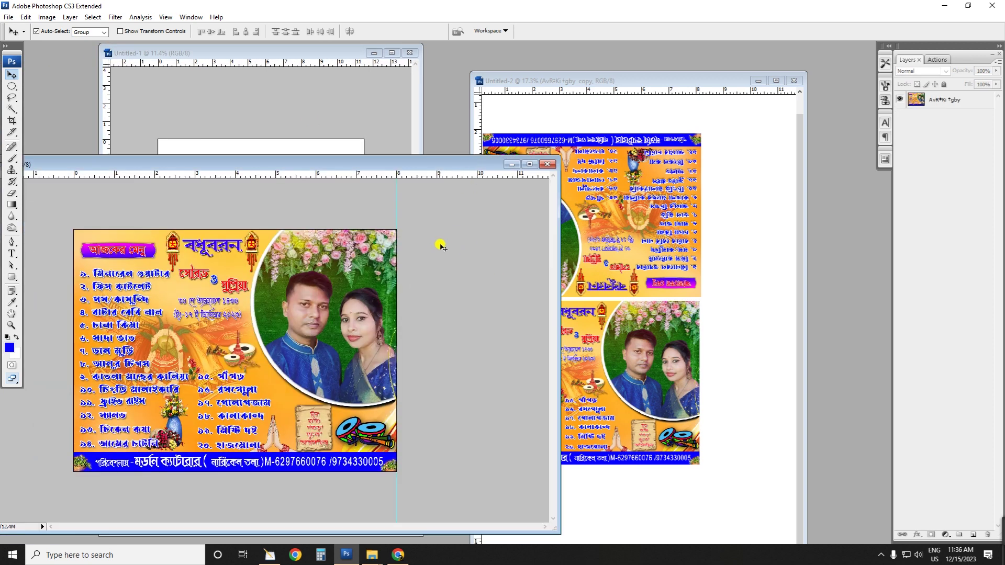
click(242, 276)
drag(233, 265, 237, 273)
- Copy the orange background layer into the tall sheet, resize it and place it behind both cards
click(80, 247)
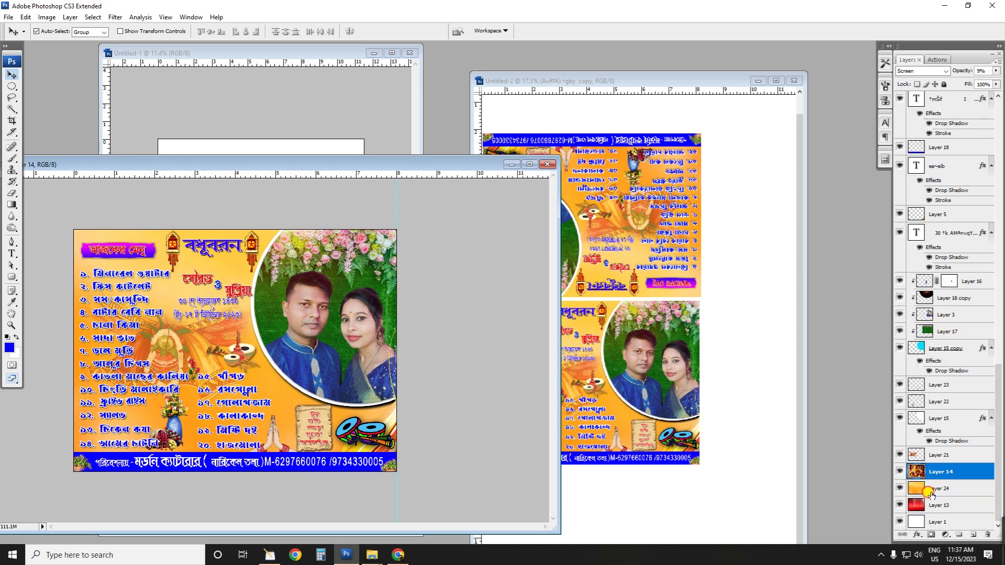
drag(74, 235, 725, 262)
key(ctrl+minus)
drag(755, 325, 563, 290)
key(ctrl+t)
double_click(572, 297)
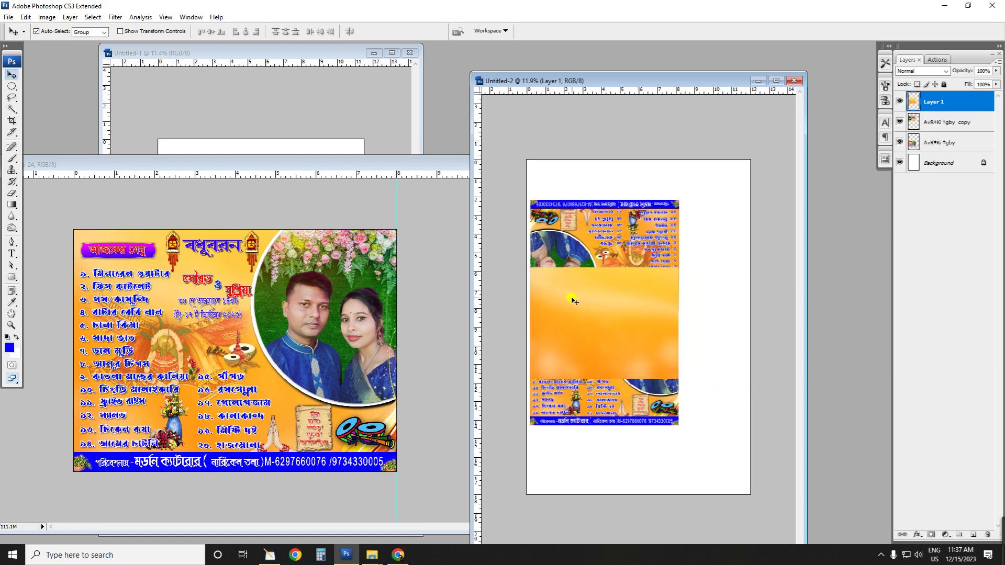
drag(926, 101, 928, 153)
- Switch the sheet to full screen with menu bar and nudge the top card slightly left
key(ctrl+0)
scroll(705, 308, up, 3)
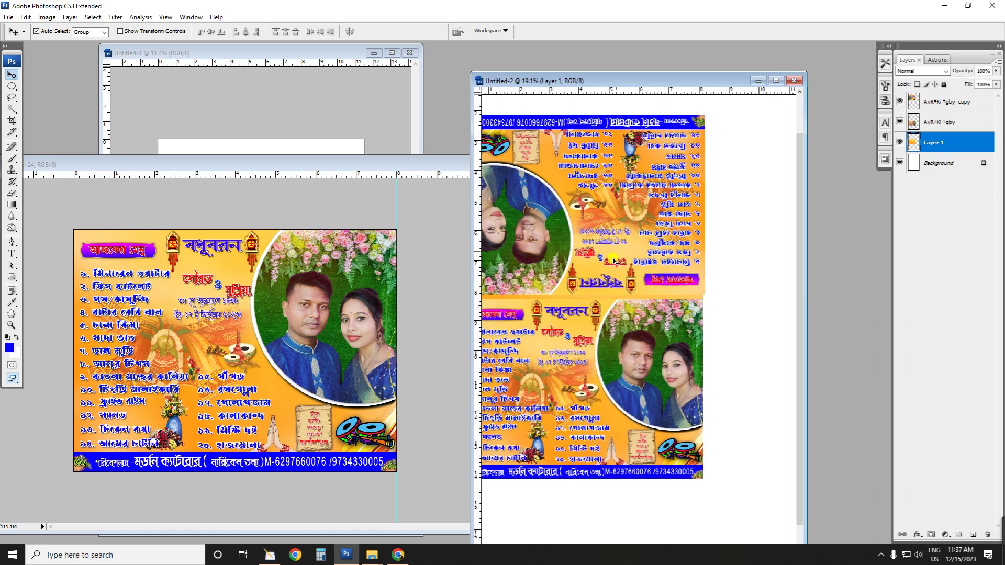
click(776, 81)
key(f)
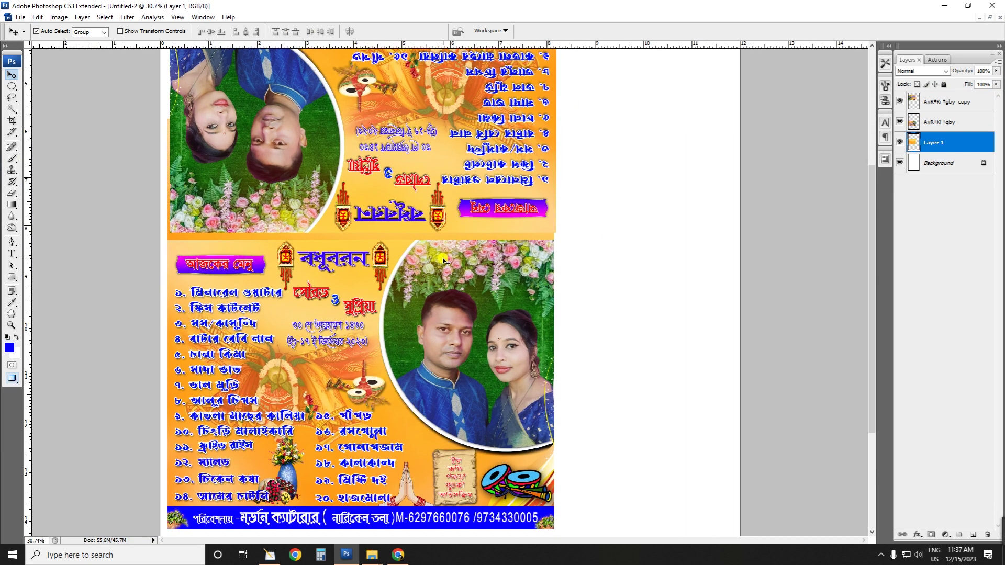
key(f)
key(ctrl+plus)
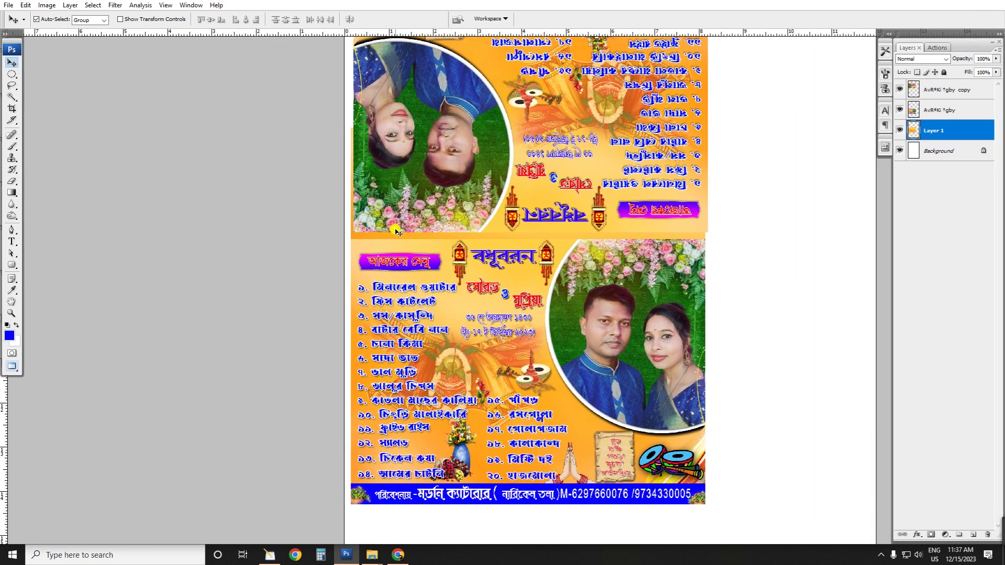
drag(402, 207, 400, 206)
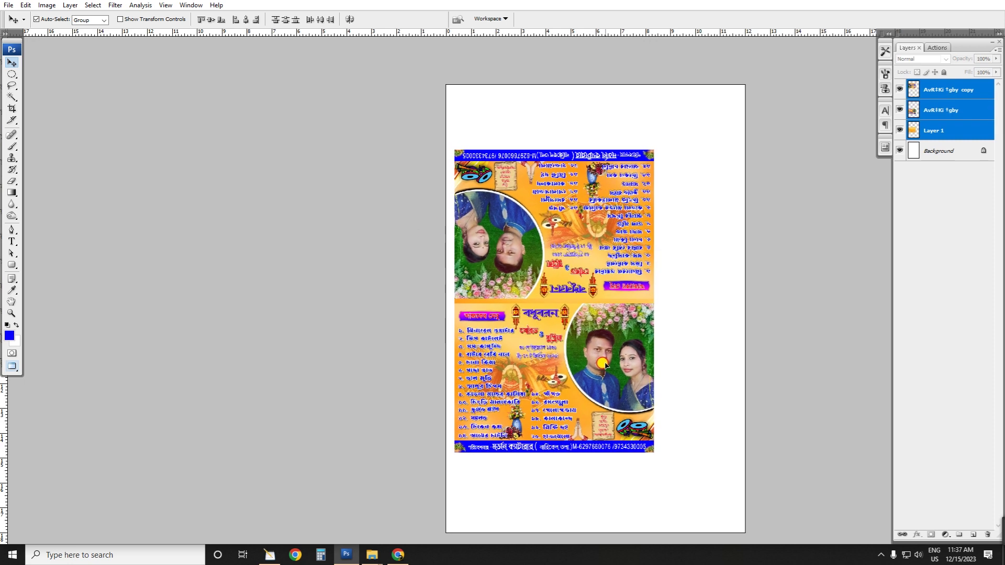
click(708, 332)
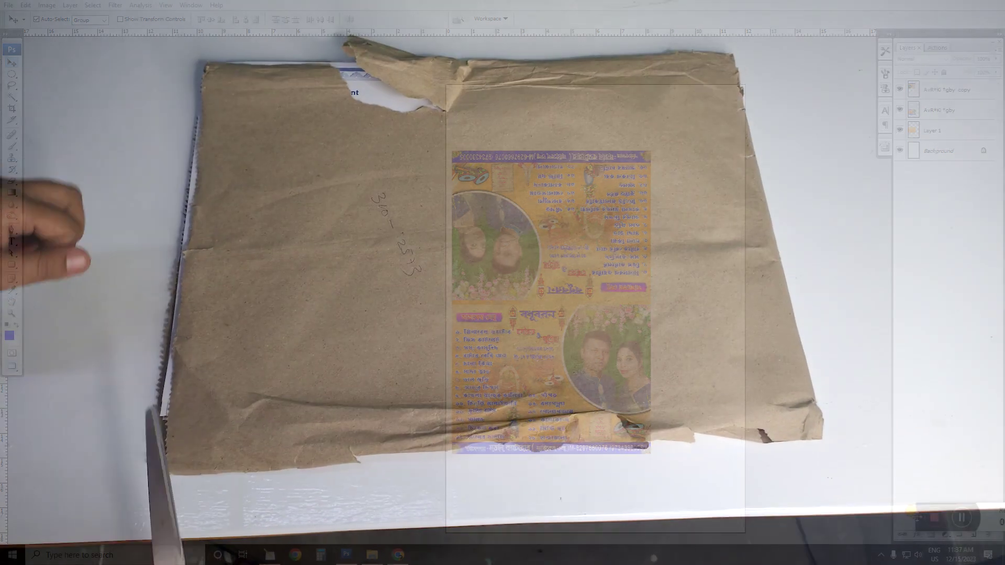